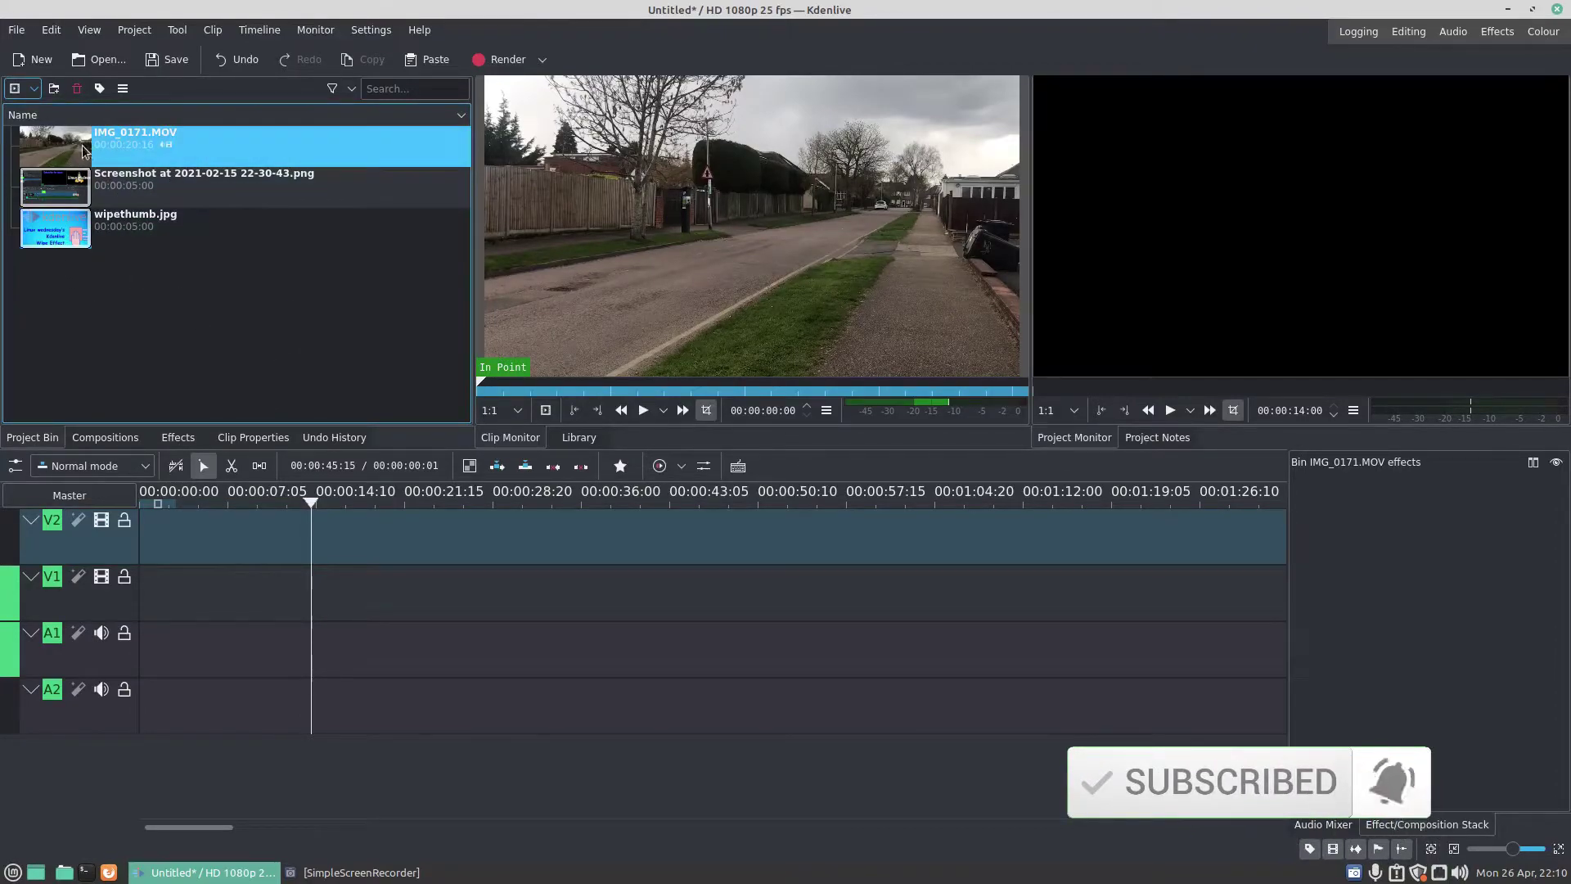
Place IMG_0171.MOV at the timeline start, preview briefly, then add wipethumb.jpg to track V2
{"action": "left_click_drag", "start_coordinate": [51, 142], "coordinate": [140, 633]}
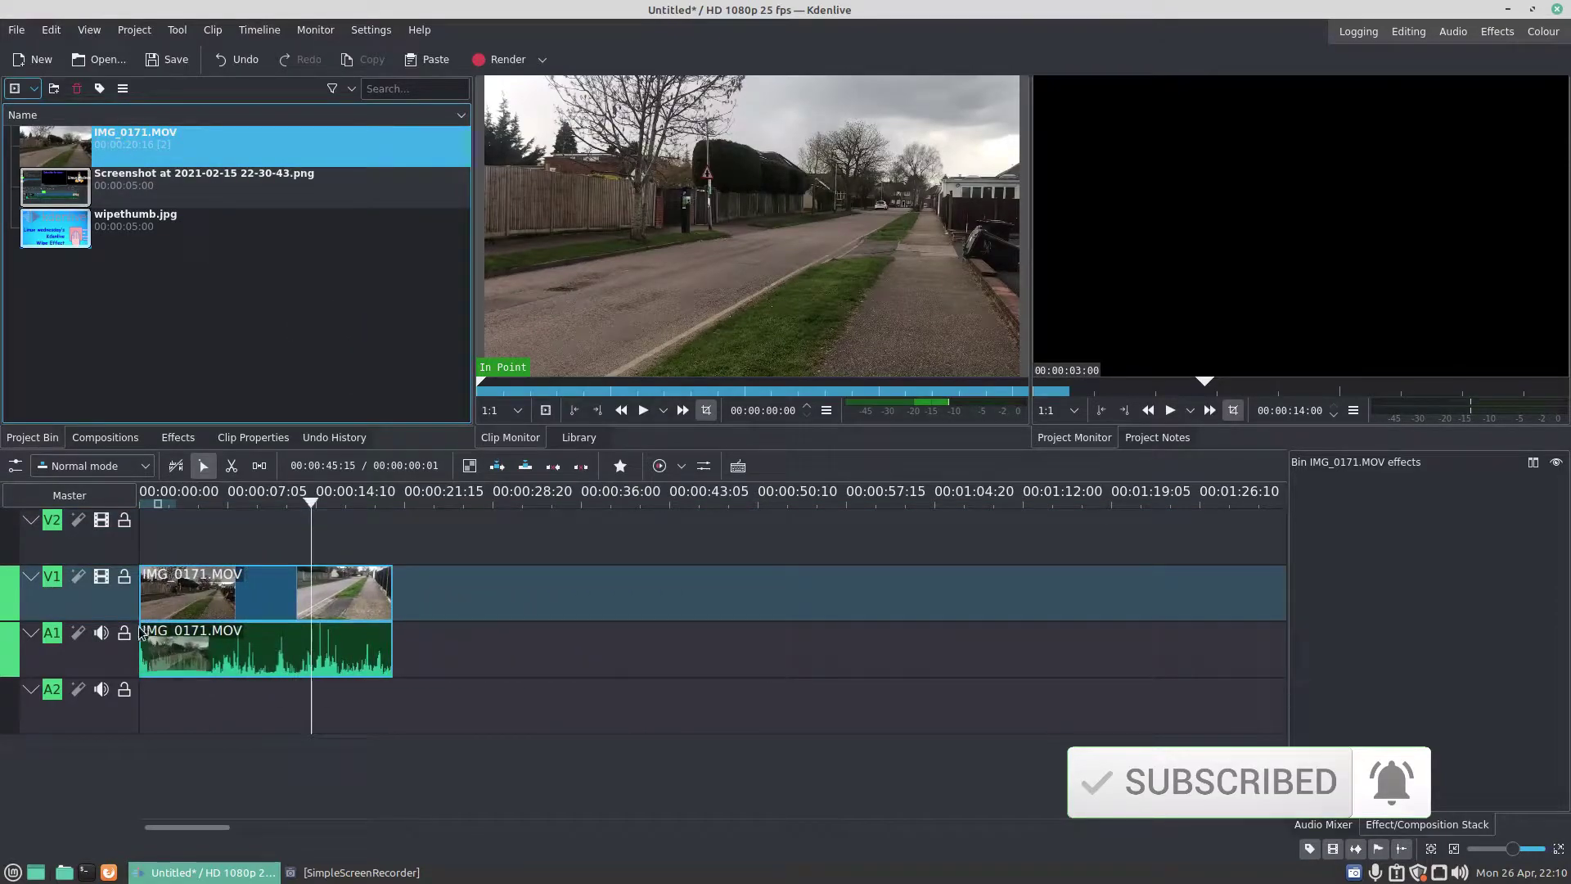
{"action": "left_click", "coordinate": [156, 534]}
{"action": "key", "text": "space"}
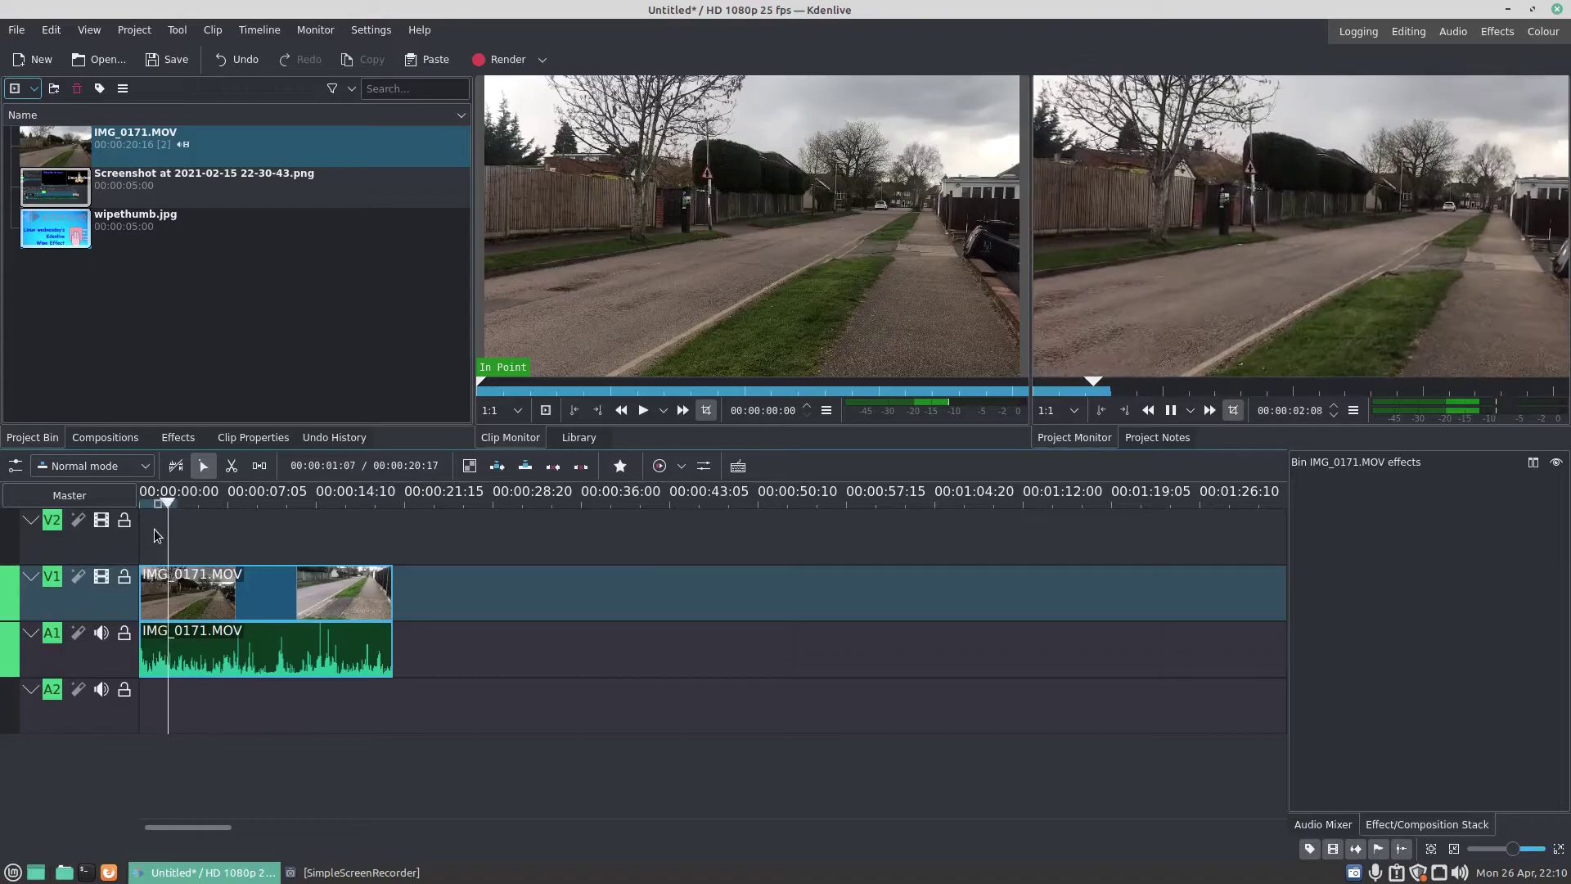
{"action": "key", "text": "space"}
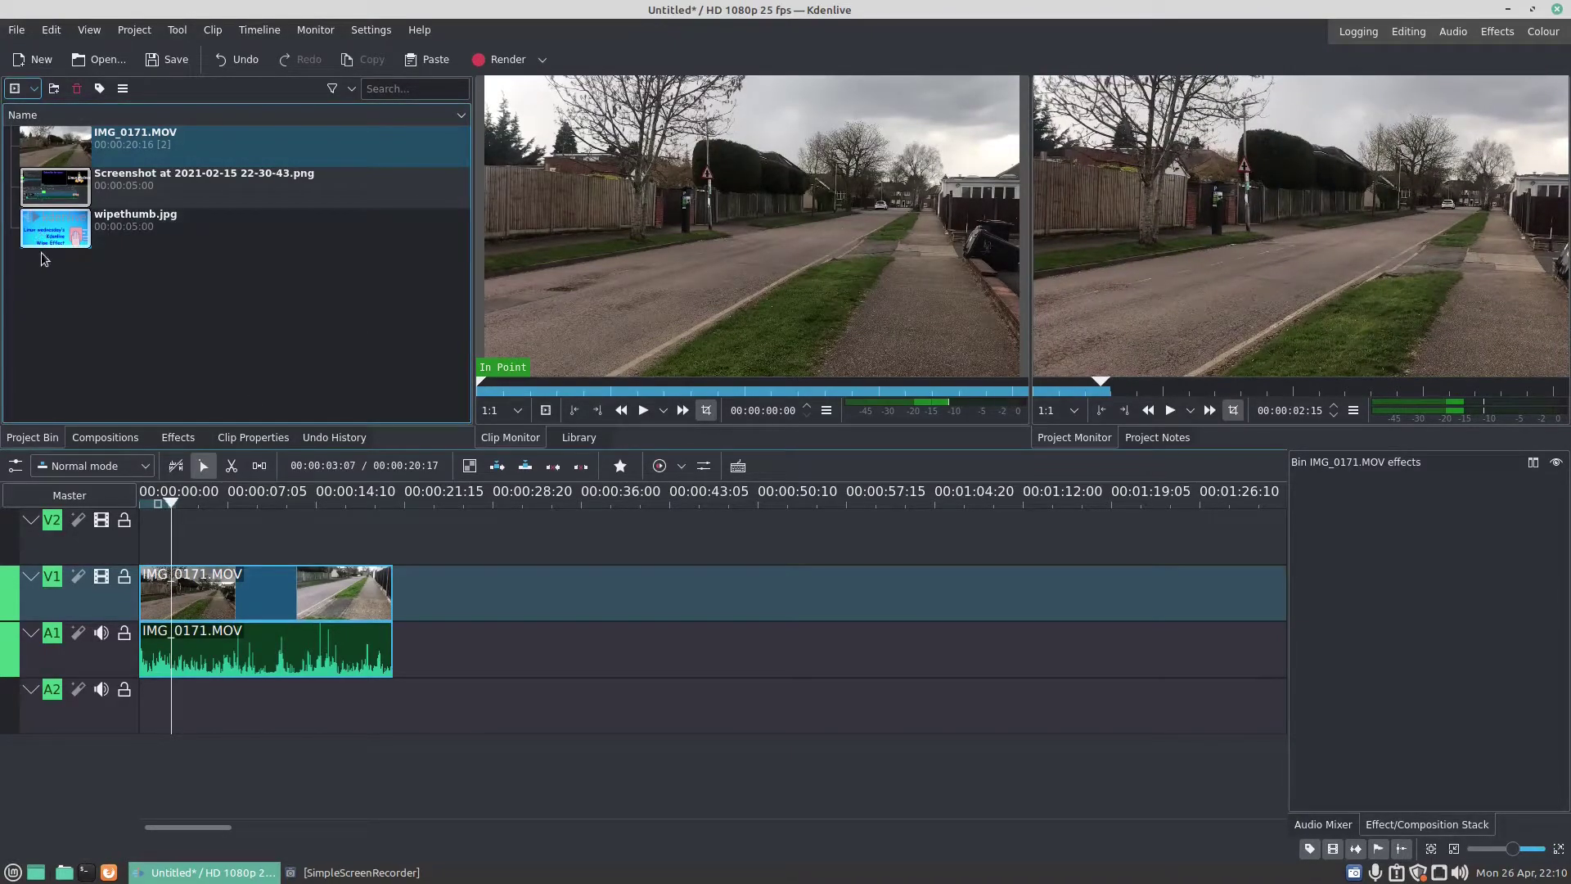
{"action": "left_click_drag", "start_coordinate": [50, 234], "coordinate": [216, 536]}
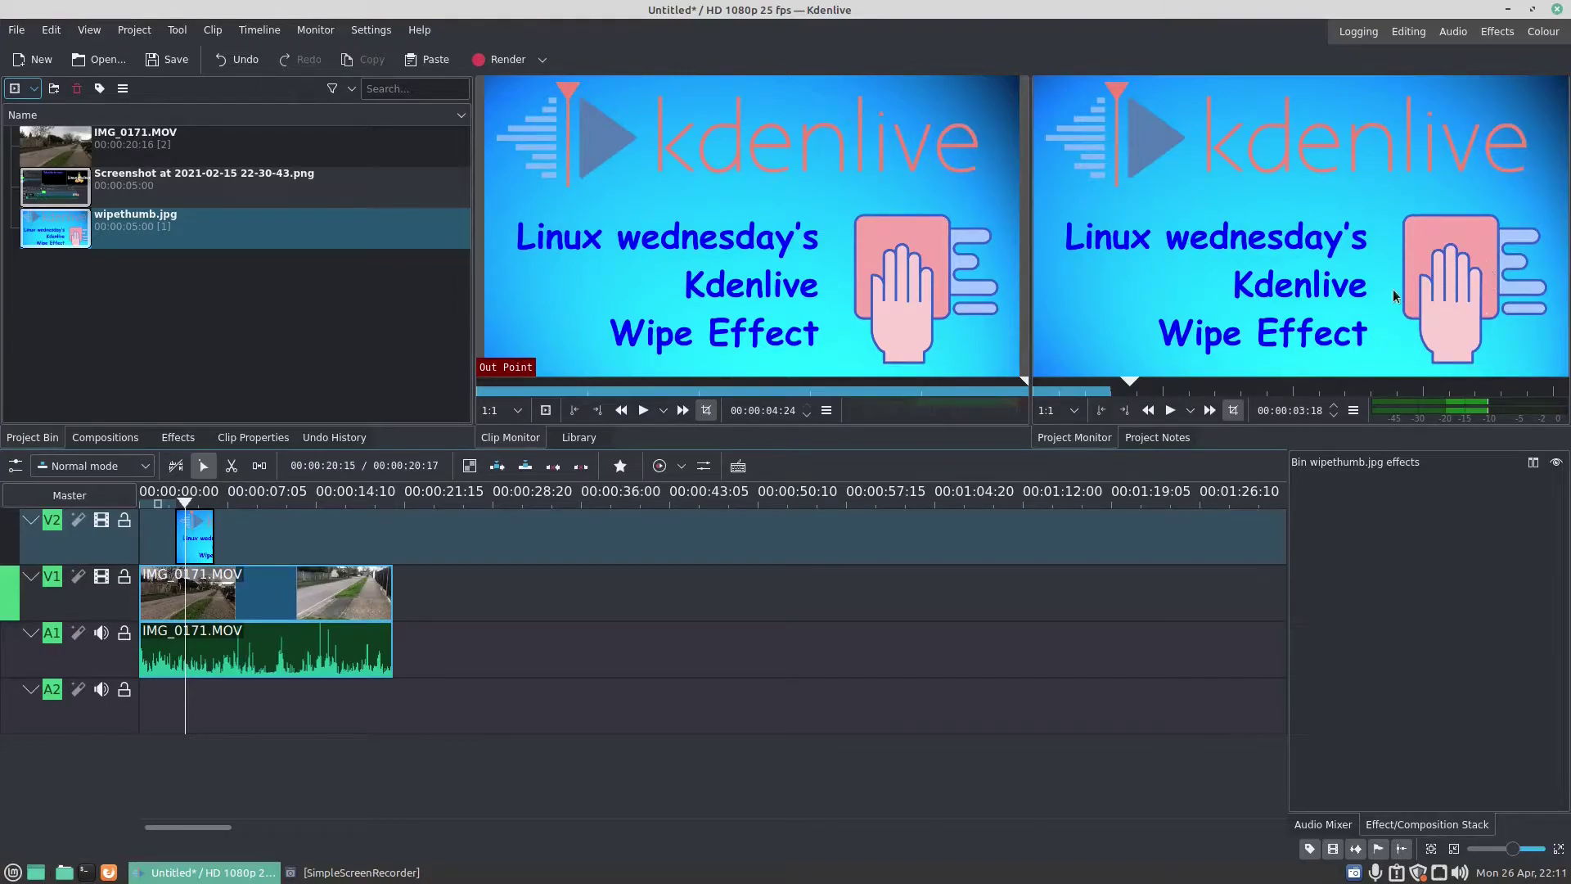
Search the effects for 'trans' and drop Transform onto the wipethumb clip on V2
{"action": "left_click", "coordinate": [155, 496]}
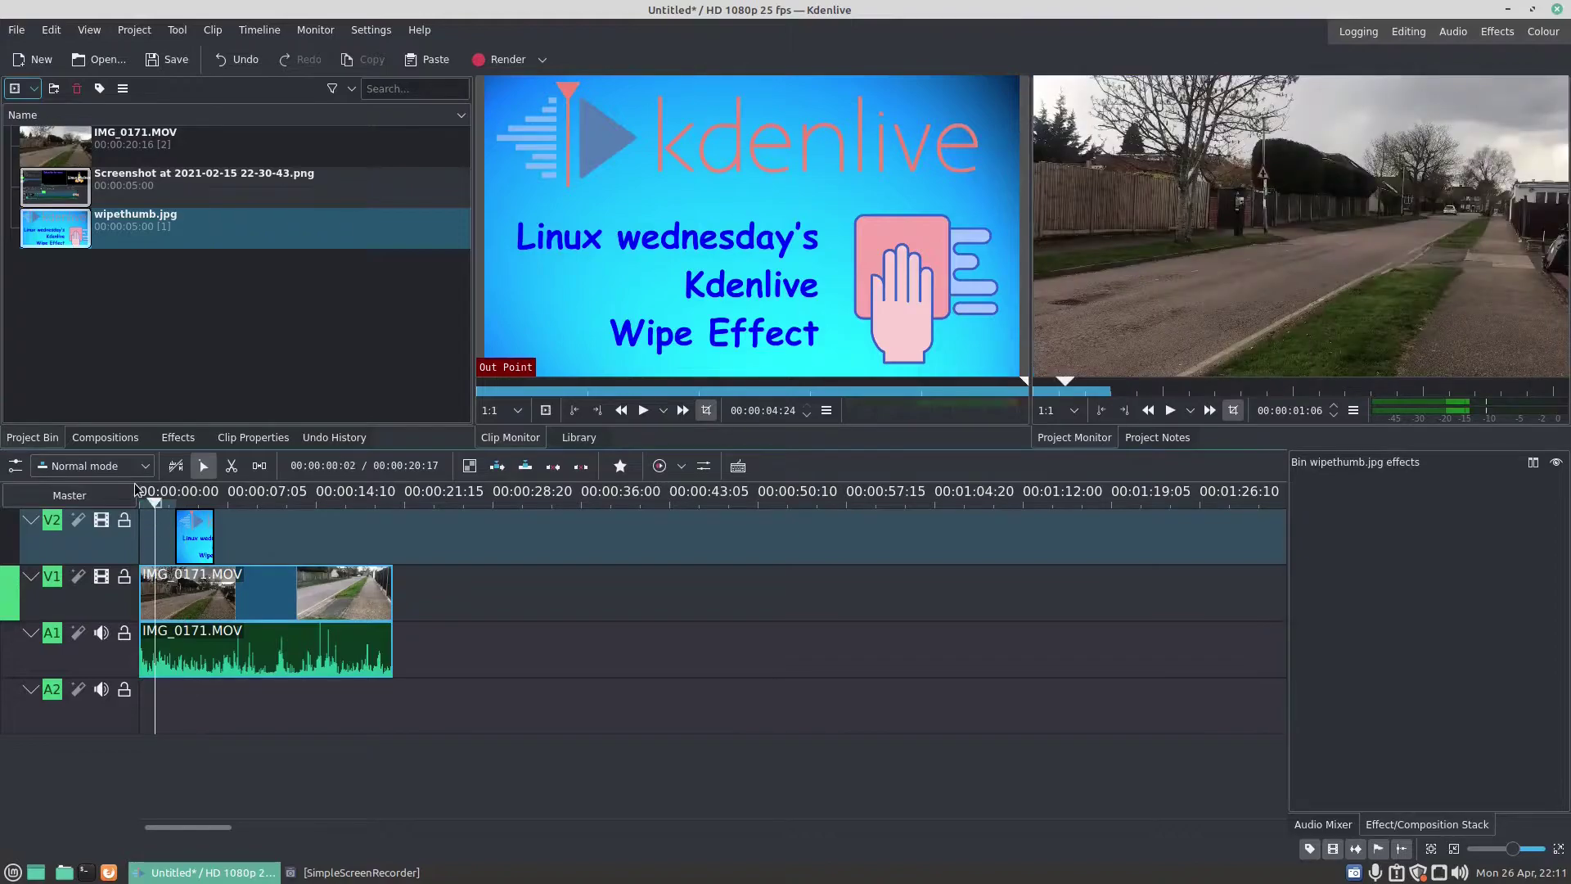
{"action": "left_click", "coordinate": [170, 442]}
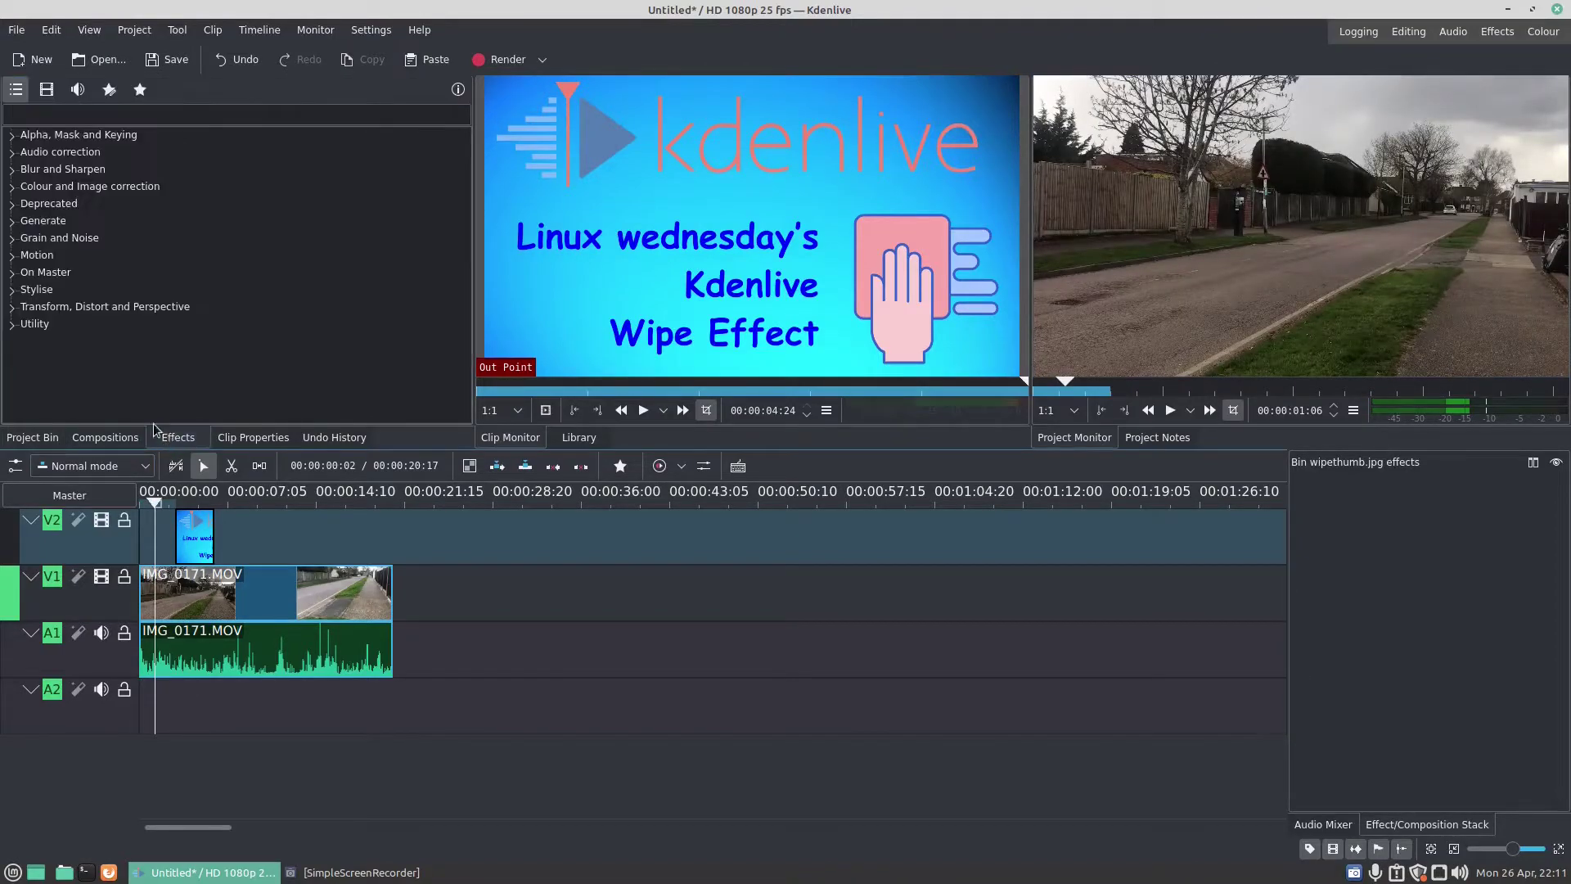
{"action": "left_click", "coordinate": [41, 115]}
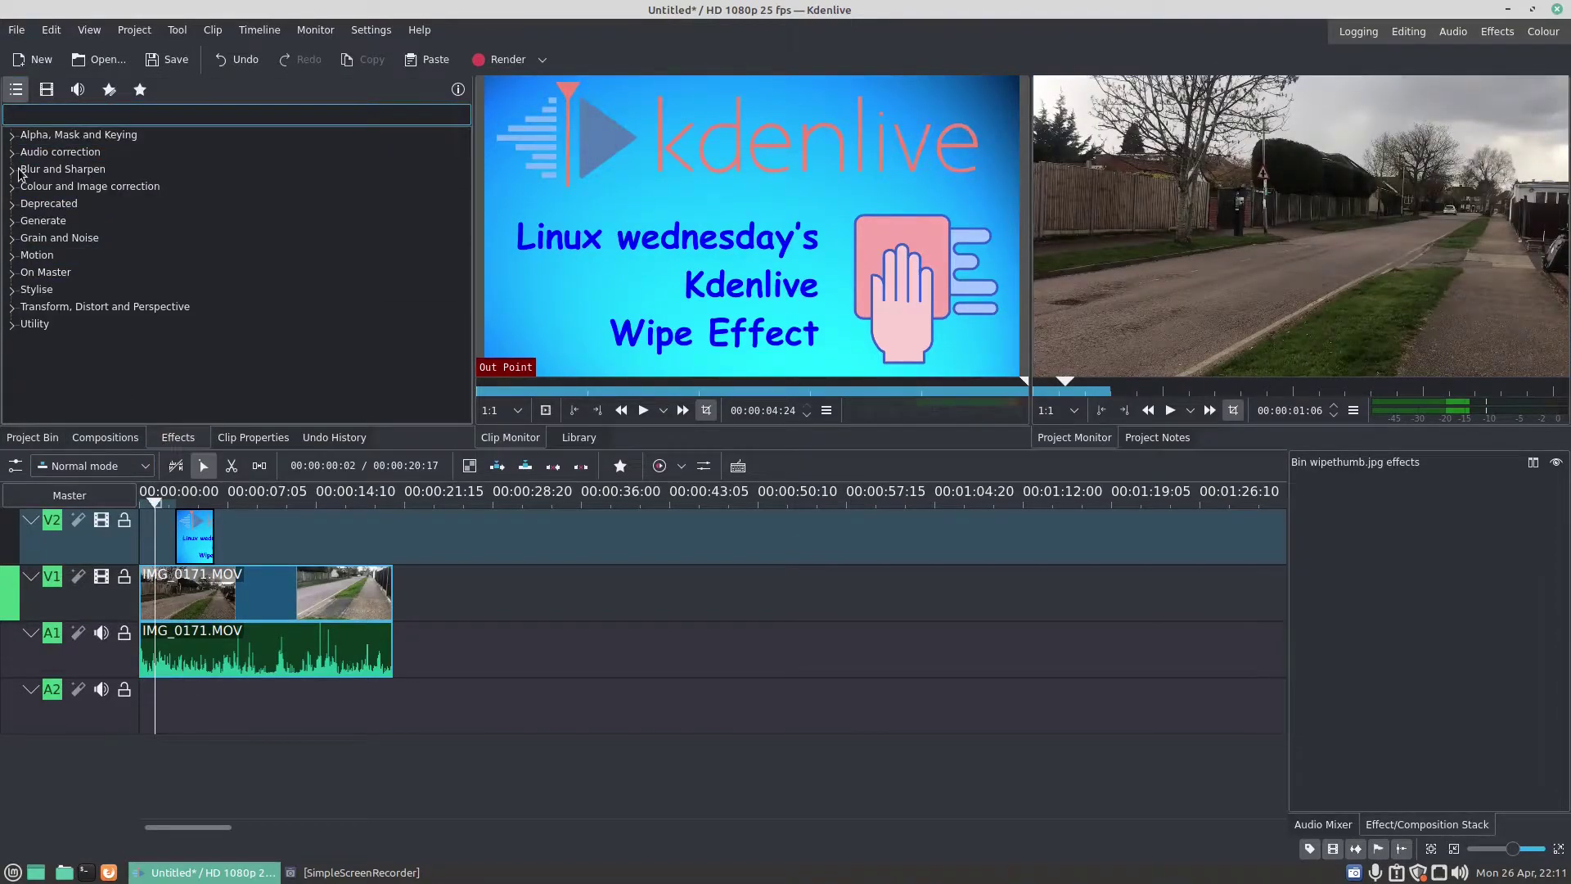
{"action": "type", "text": "trans"}
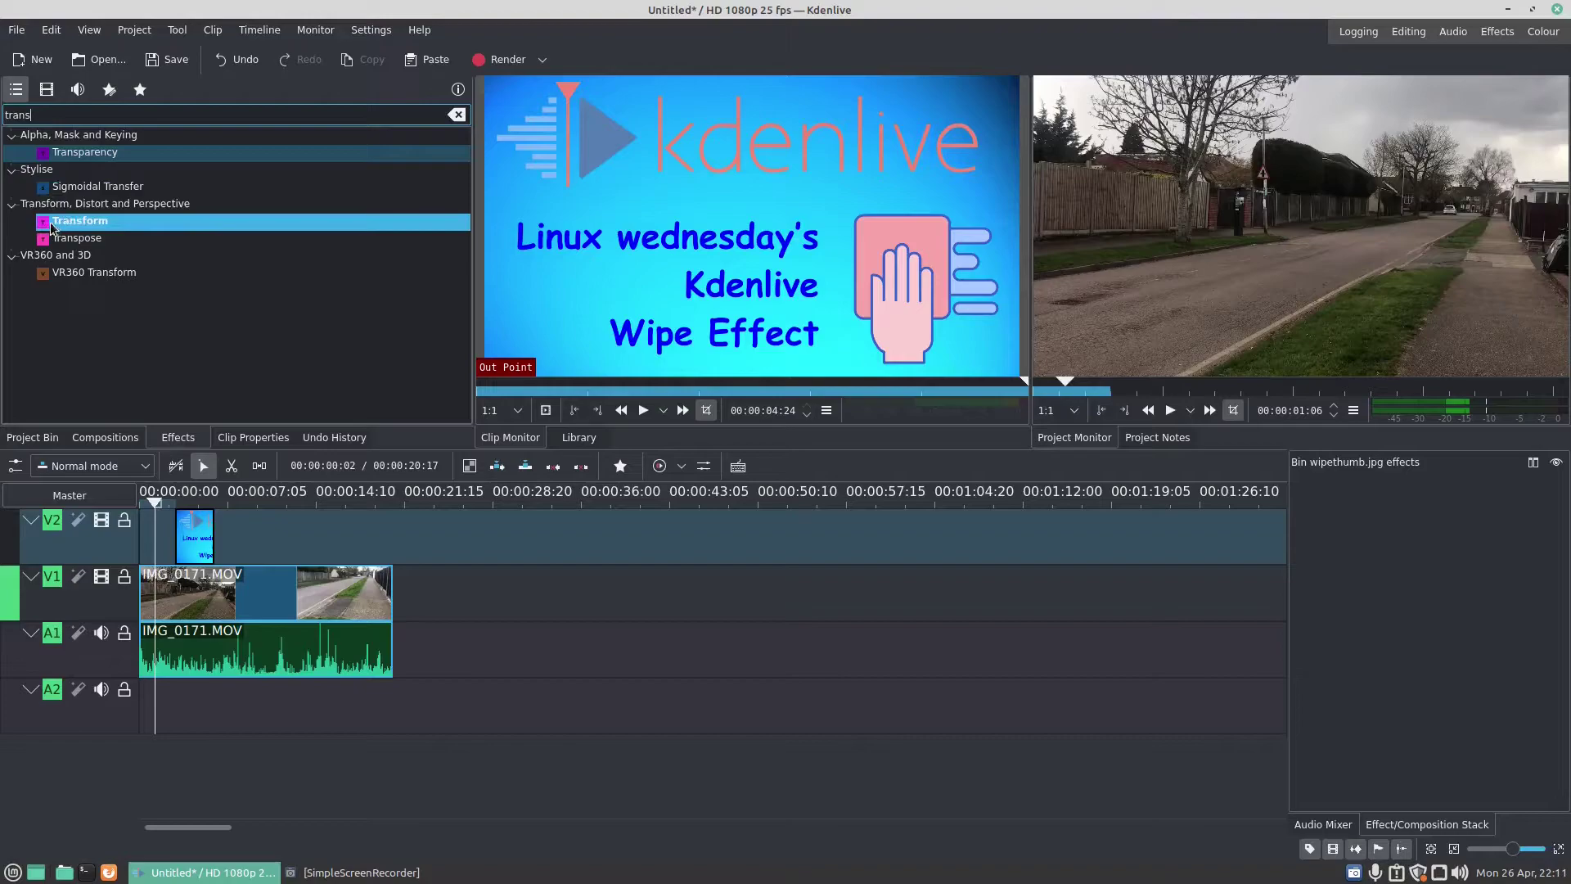
{"action": "left_click_drag", "start_coordinate": [45, 223], "coordinate": [192, 543]}
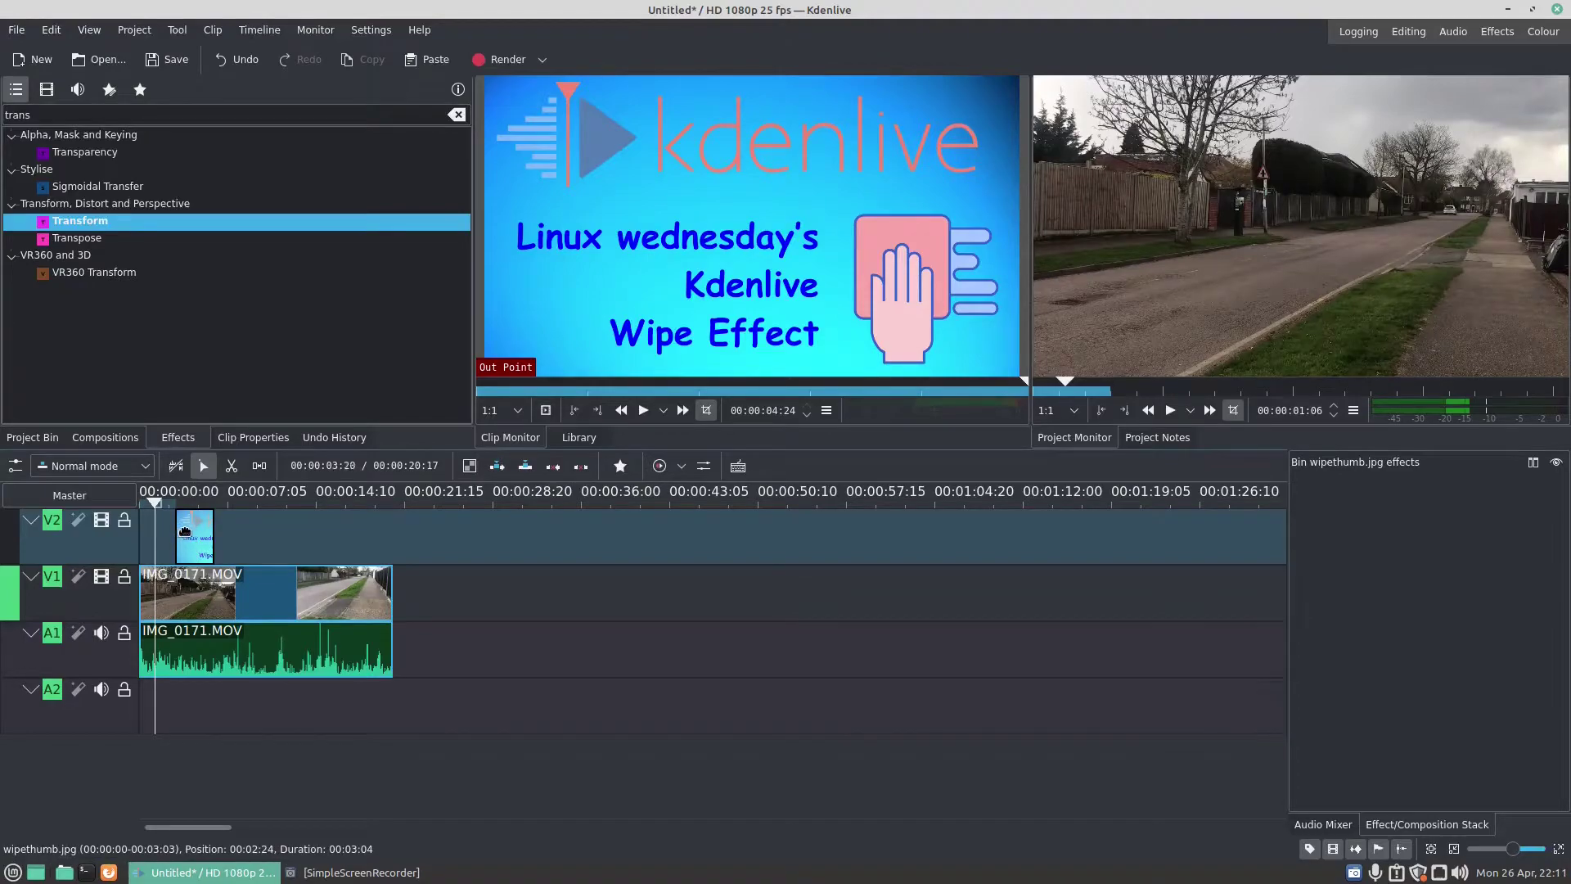
Select the title clip and scroll its Transform size down to 40%
{"action": "left_click", "coordinate": [185, 532]}
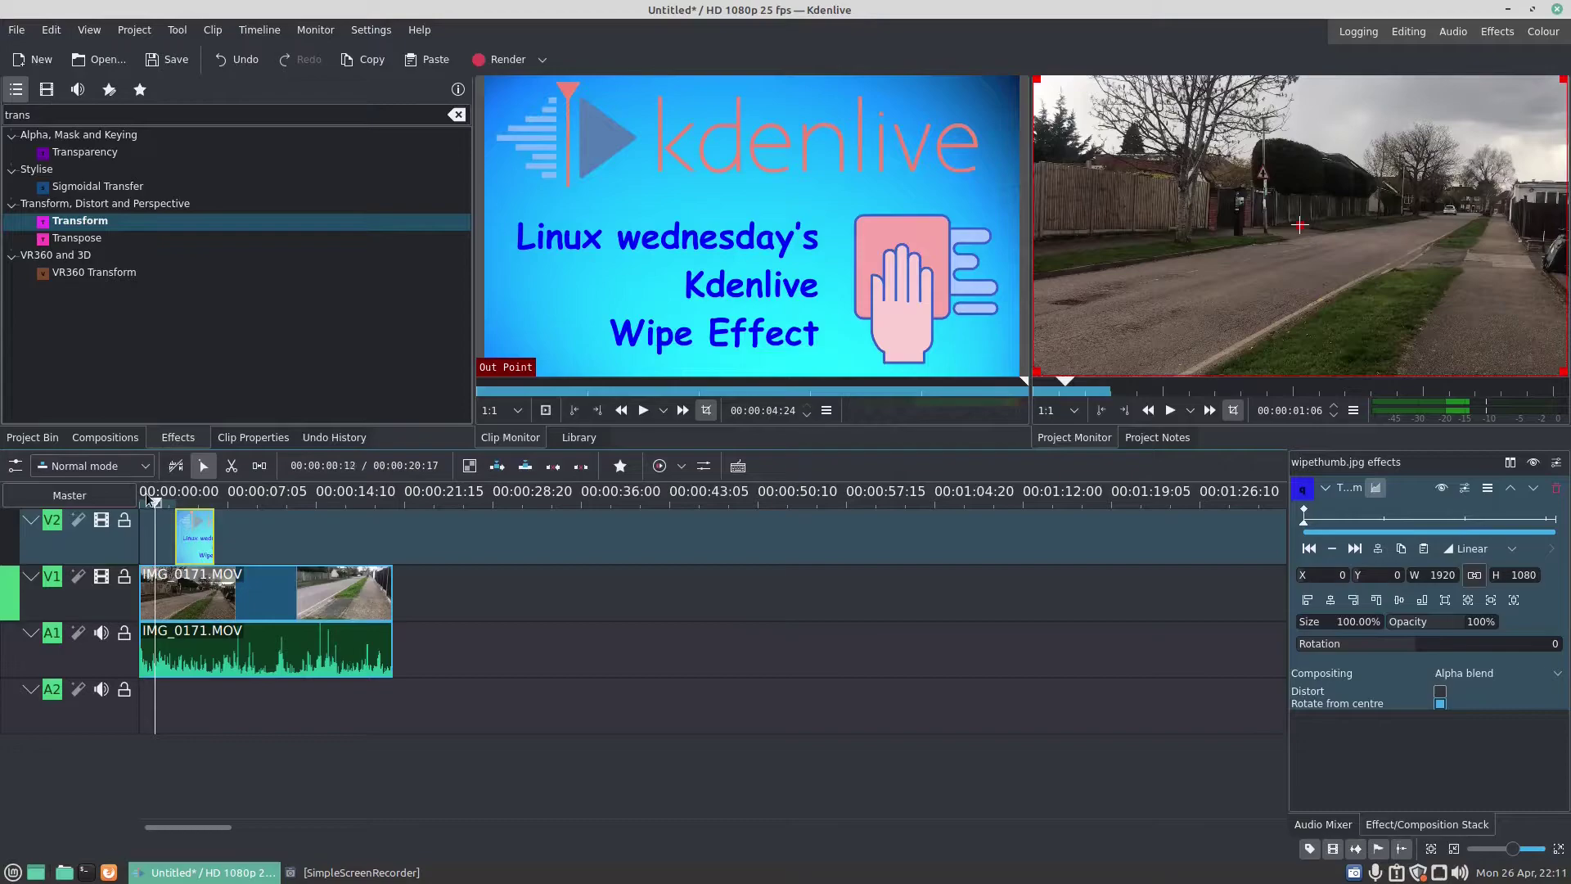
{"action": "left_click_drag", "start_coordinate": [157, 497], "coordinate": [200, 498]}
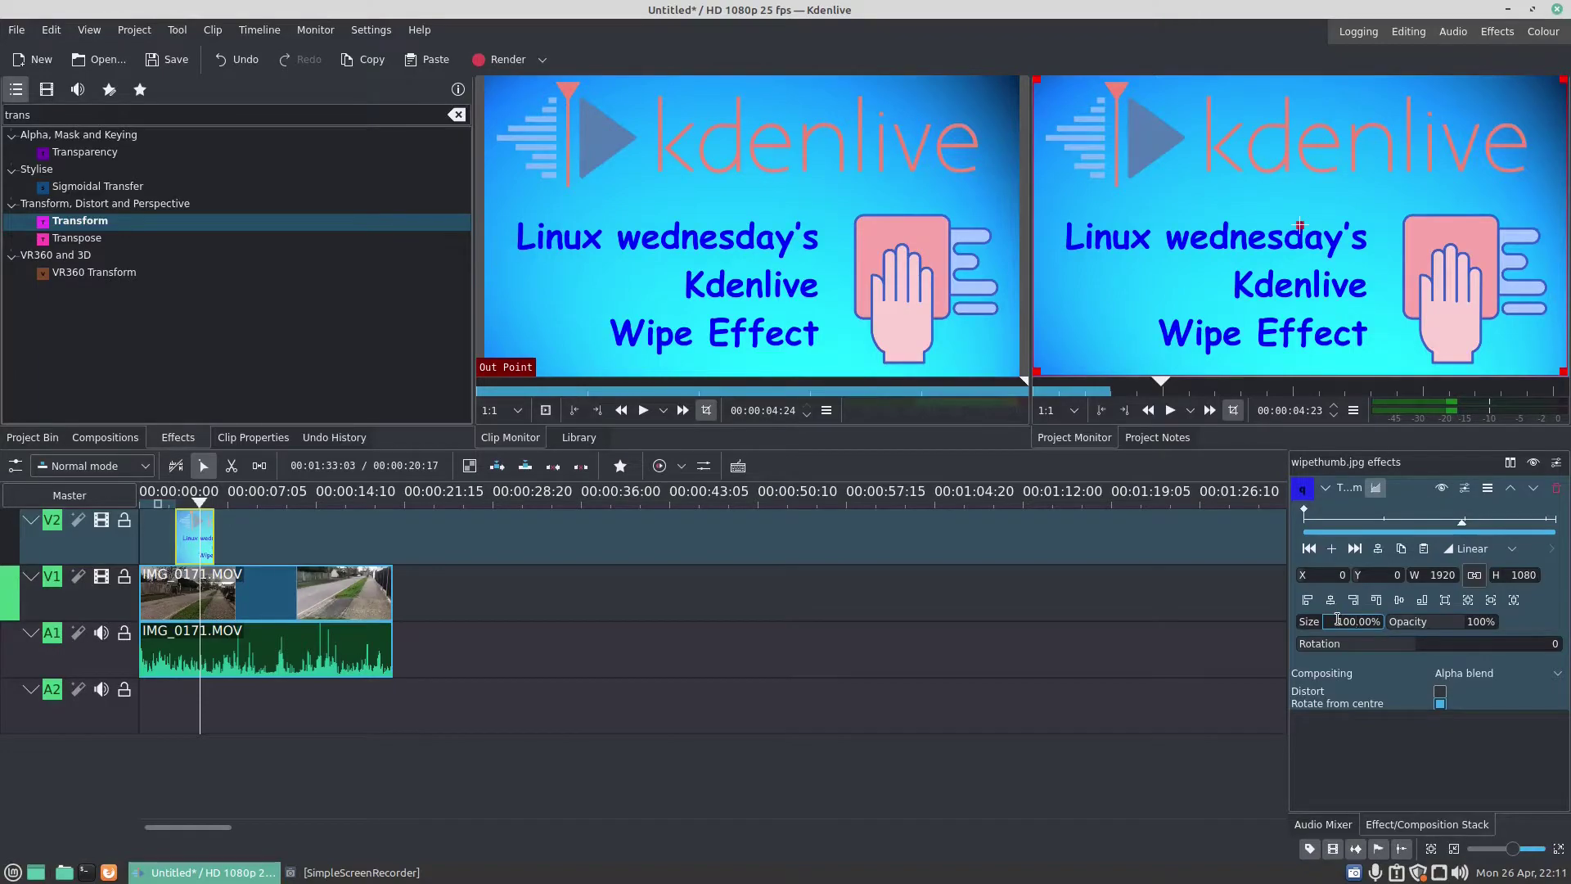
{"action": "scroll", "coordinate": [1337, 619], "scroll_direction": "down", "scroll_amount": 20}
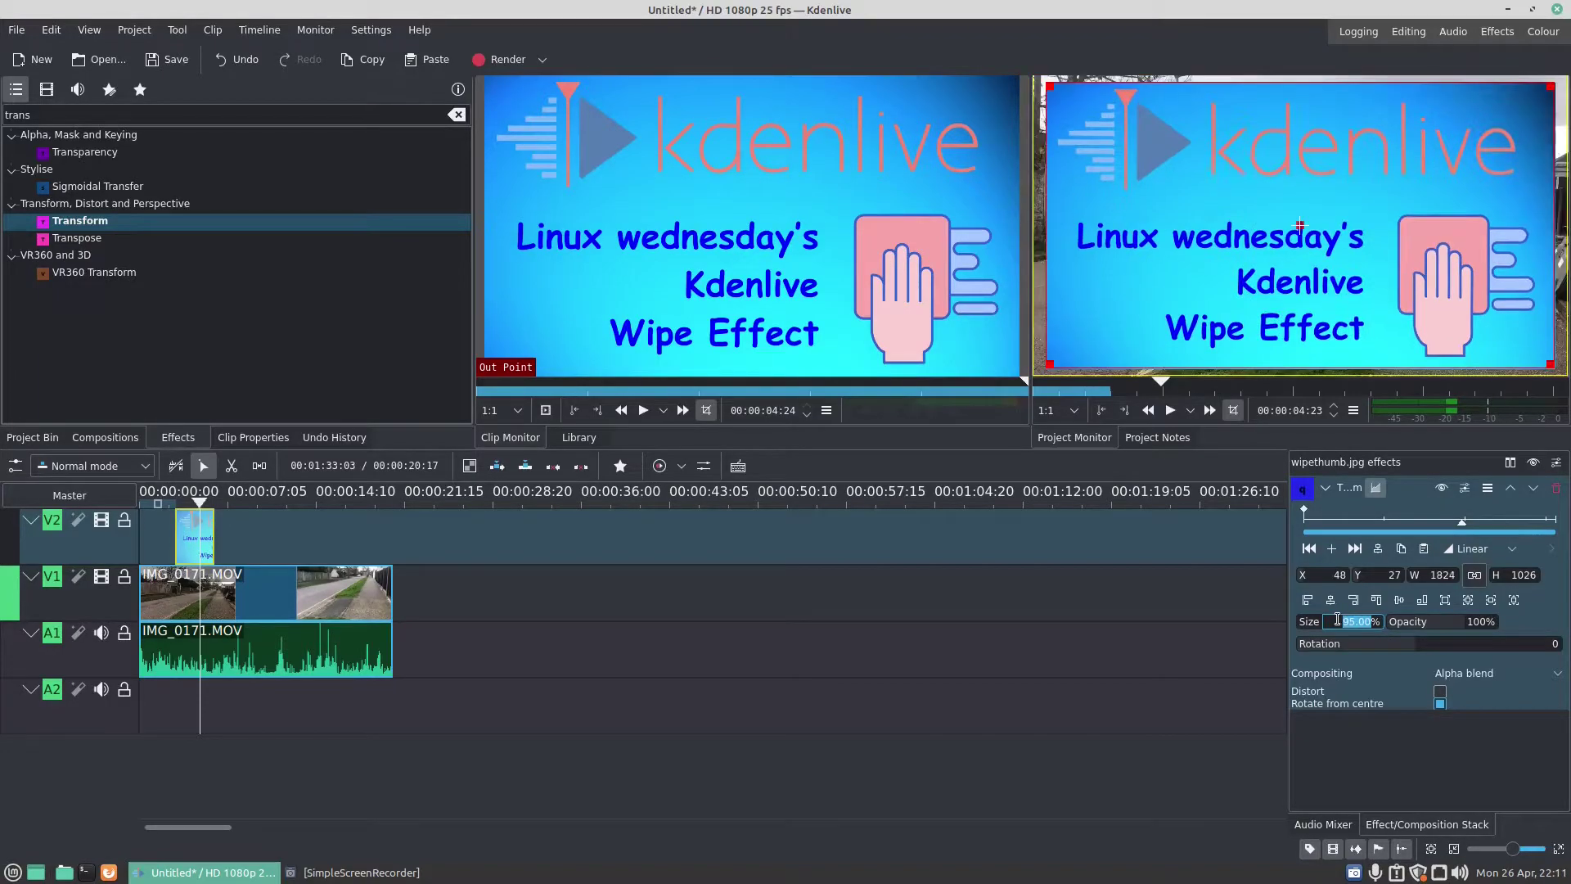
{"action": "scroll", "coordinate": [1337, 619], "scroll_direction": "down", "scroll_amount": 20}
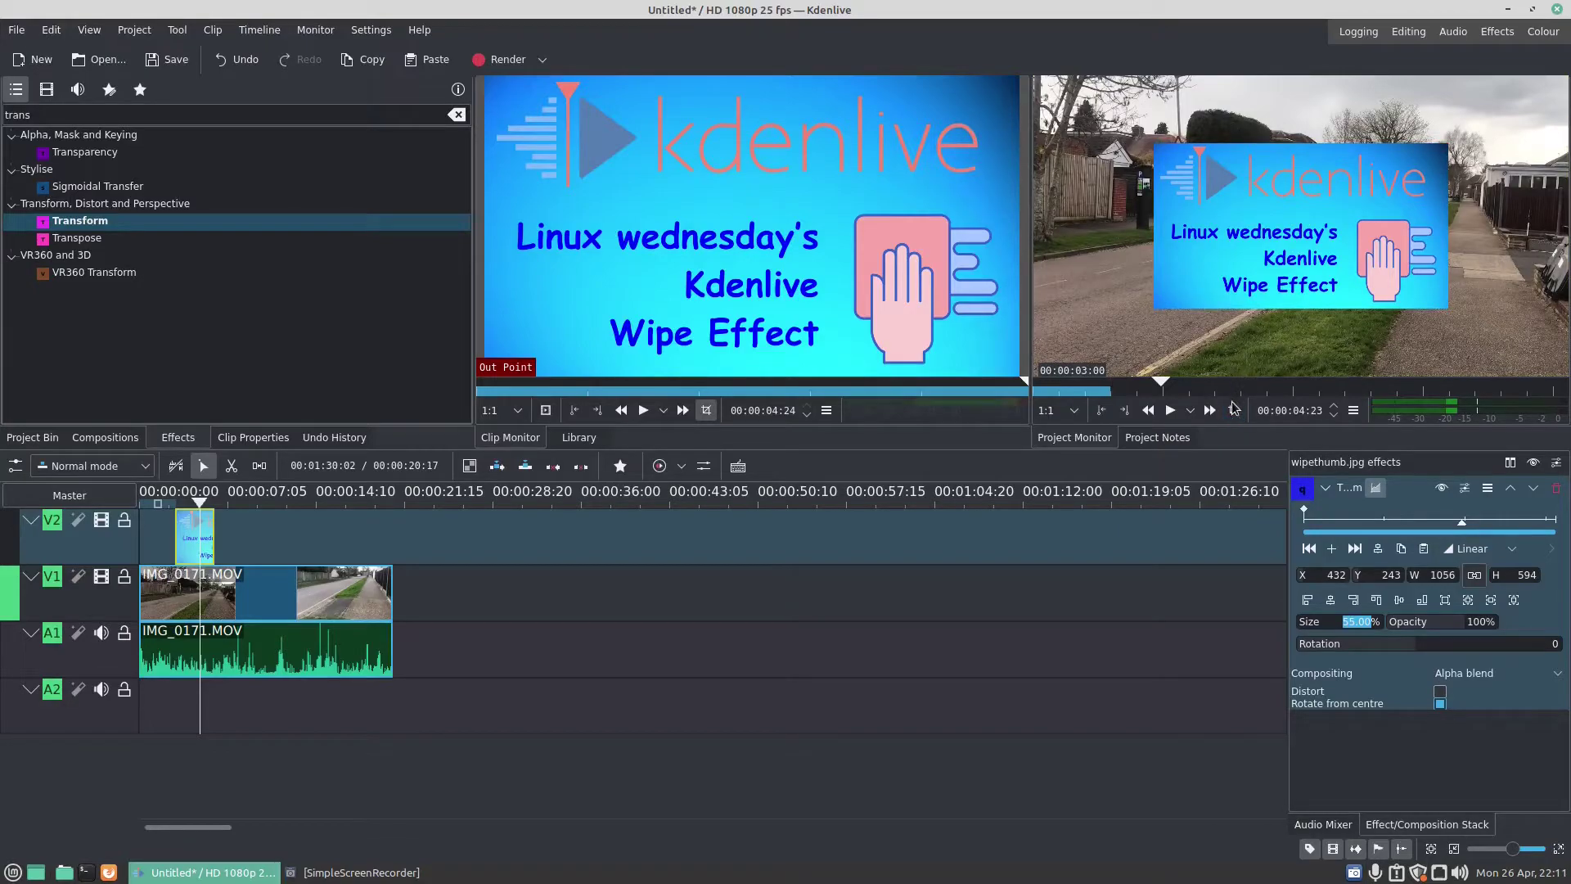
Drag the shrunken title into the bottom-right corner of the Project Monitor frame
{"action": "left_click_drag", "start_coordinate": [1301, 227], "coordinate": [1422, 292]}
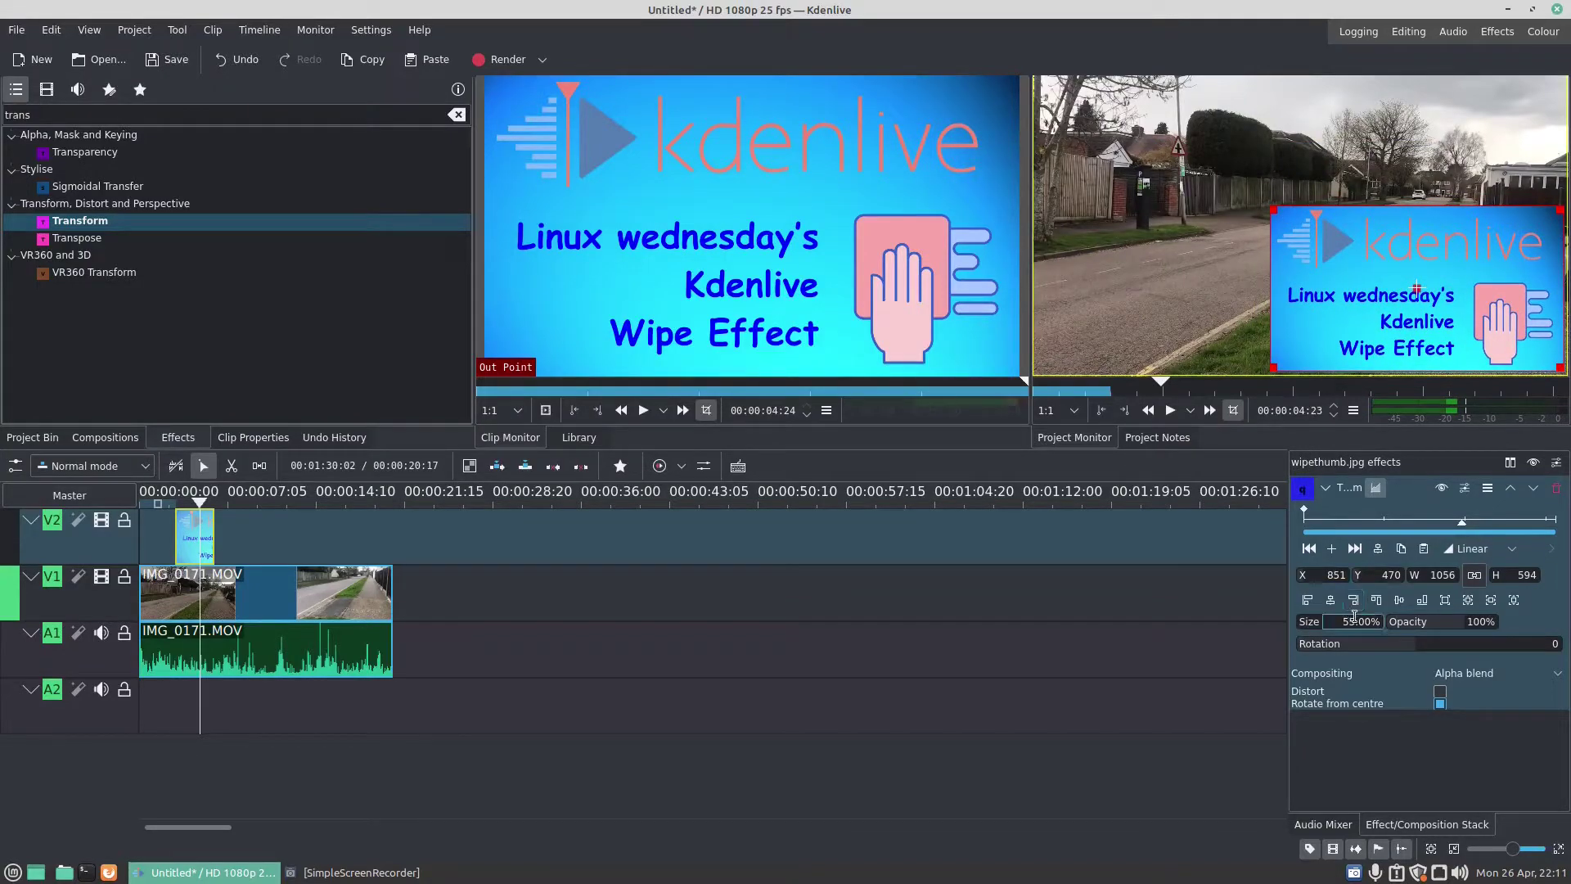
{"action": "scroll", "coordinate": [1358, 621], "scroll_direction": "down", "scroll_amount": 15}
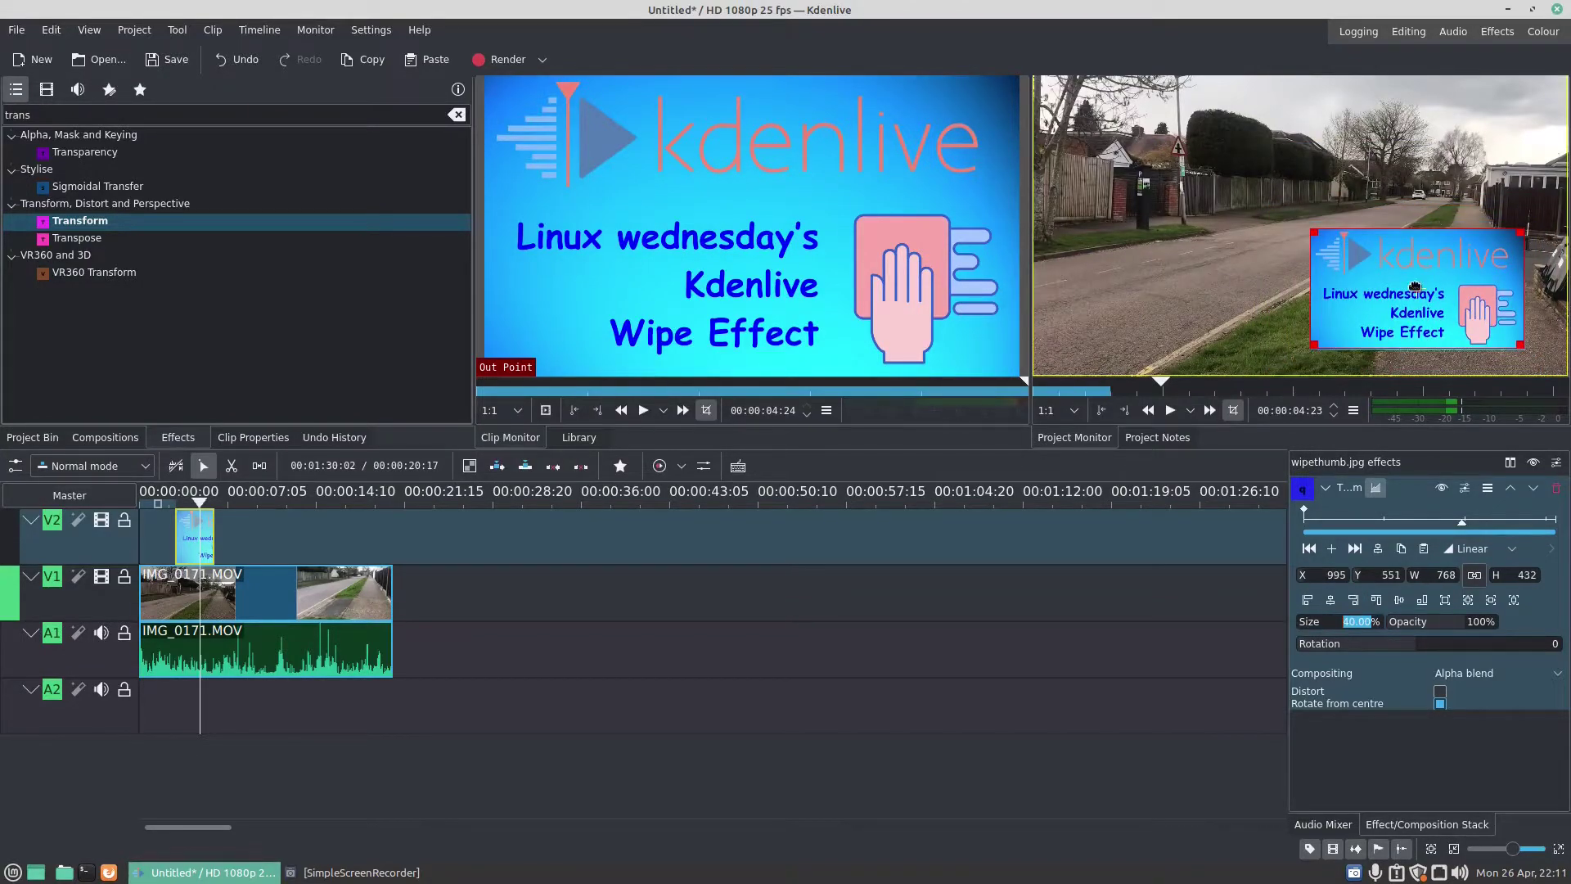
{"action": "left_click_drag", "start_coordinate": [1416, 289], "coordinate": [1448, 311]}
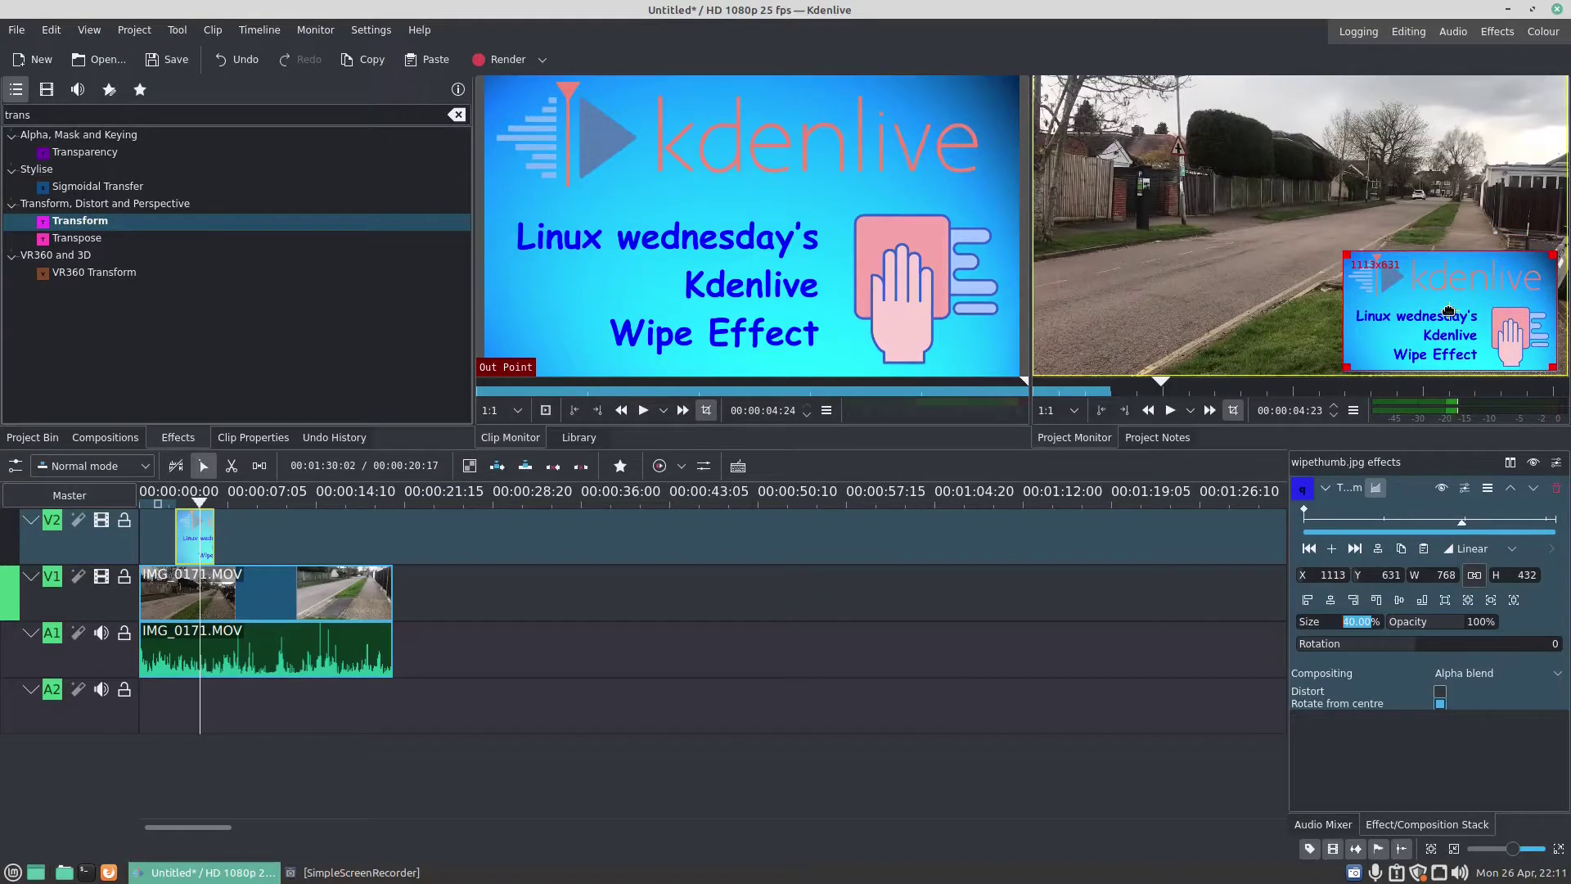
Preview the picture-in-picture result, then delete the wipethumb title clip from V2
{"action": "left_click", "coordinate": [155, 547]}
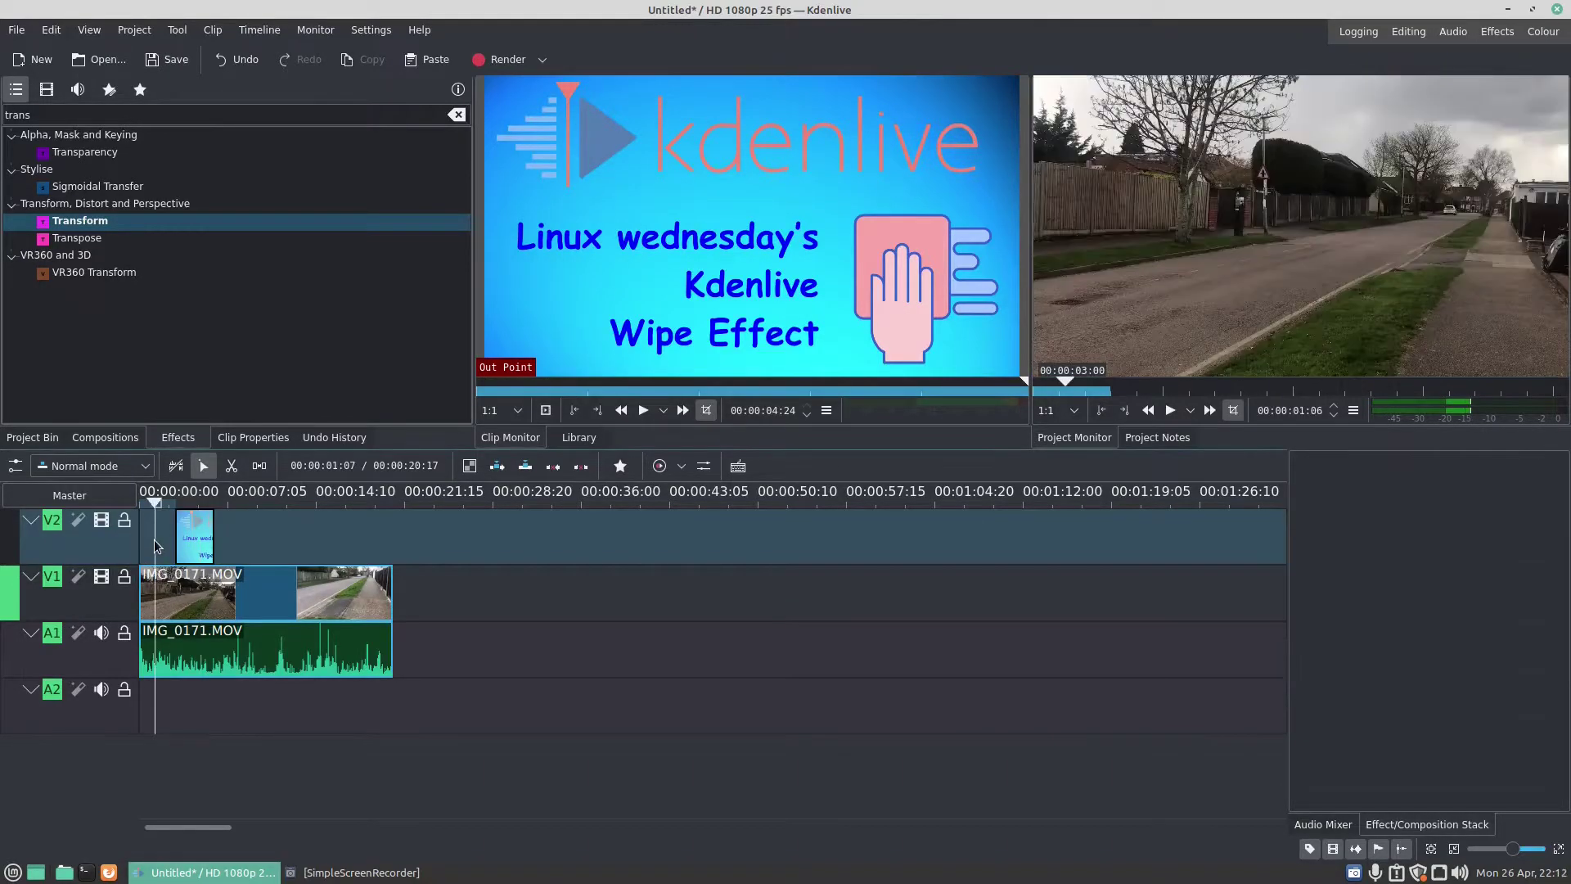
{"action": "key", "text": "space"}
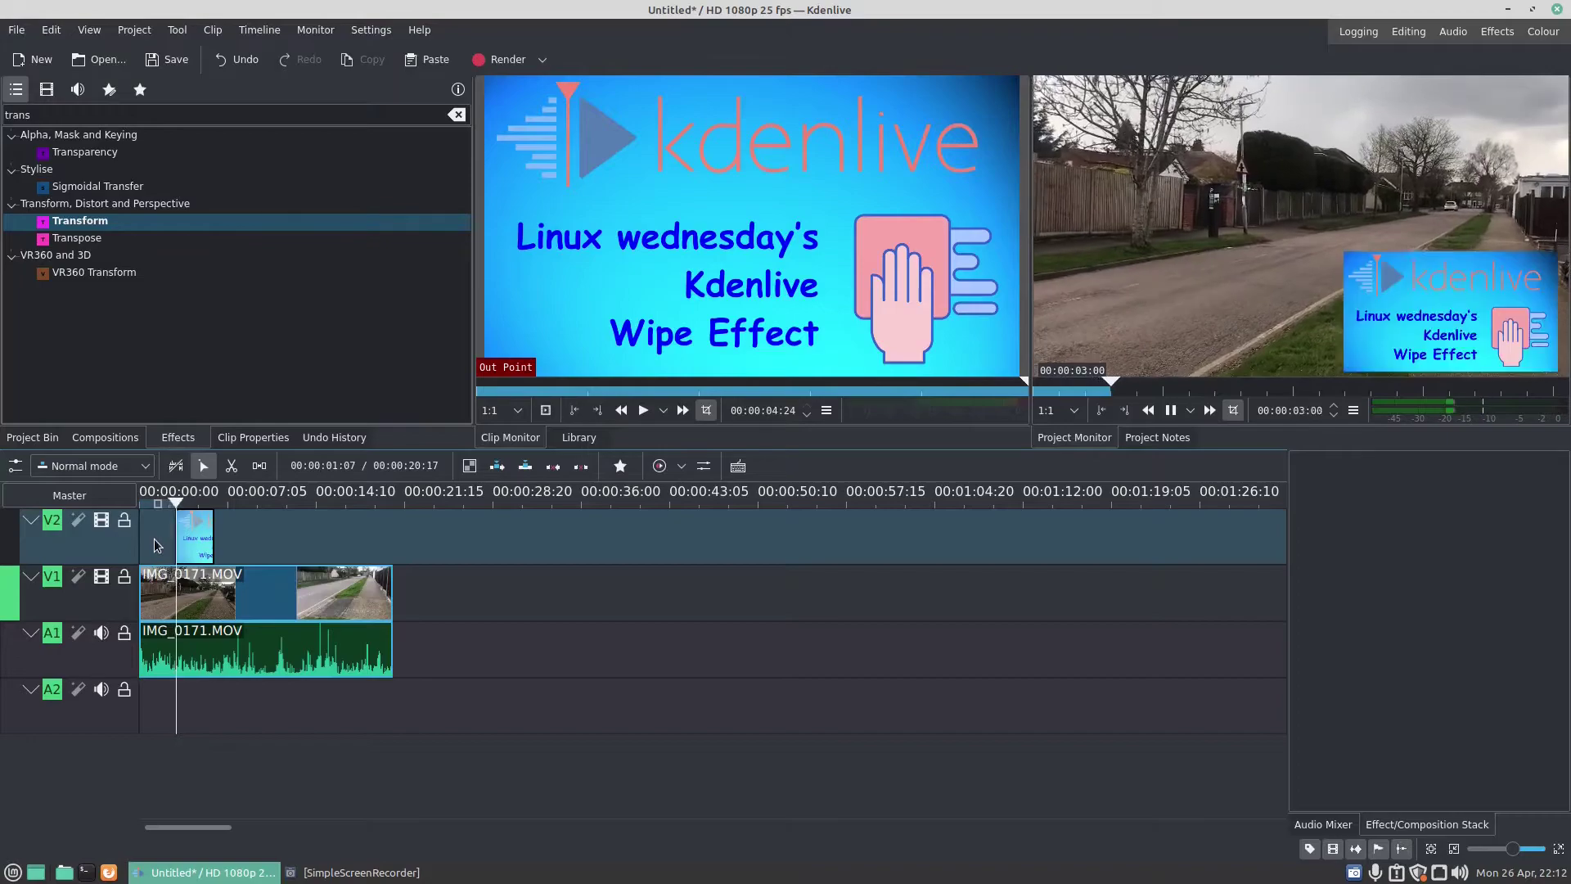
{"action": "left_click", "coordinate": [1442, 304]}
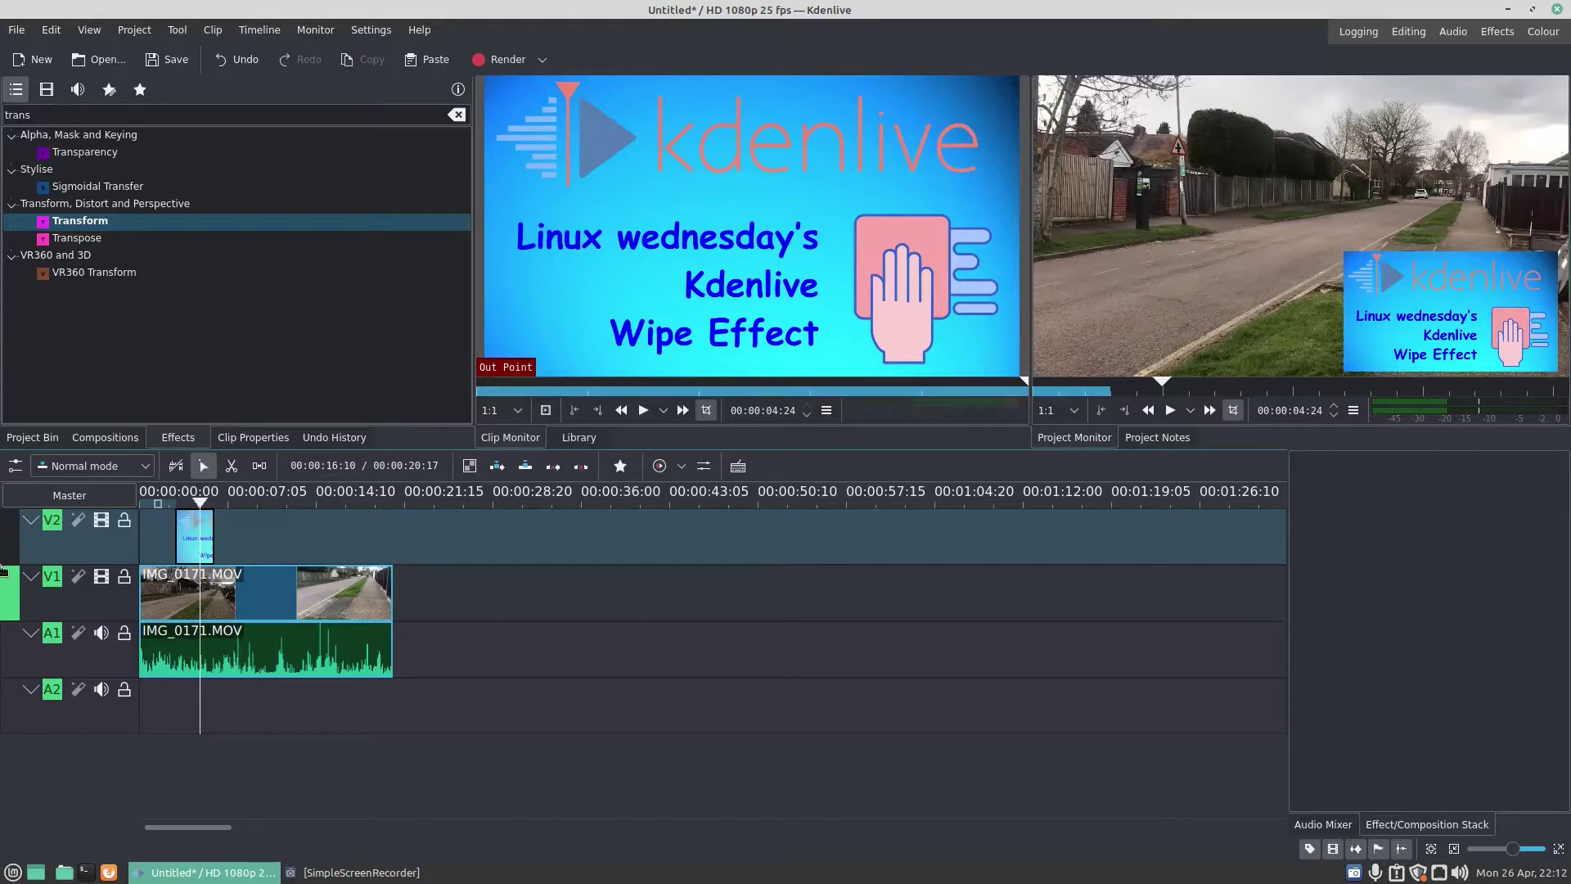
{"action": "left_click", "coordinate": [194, 545]}
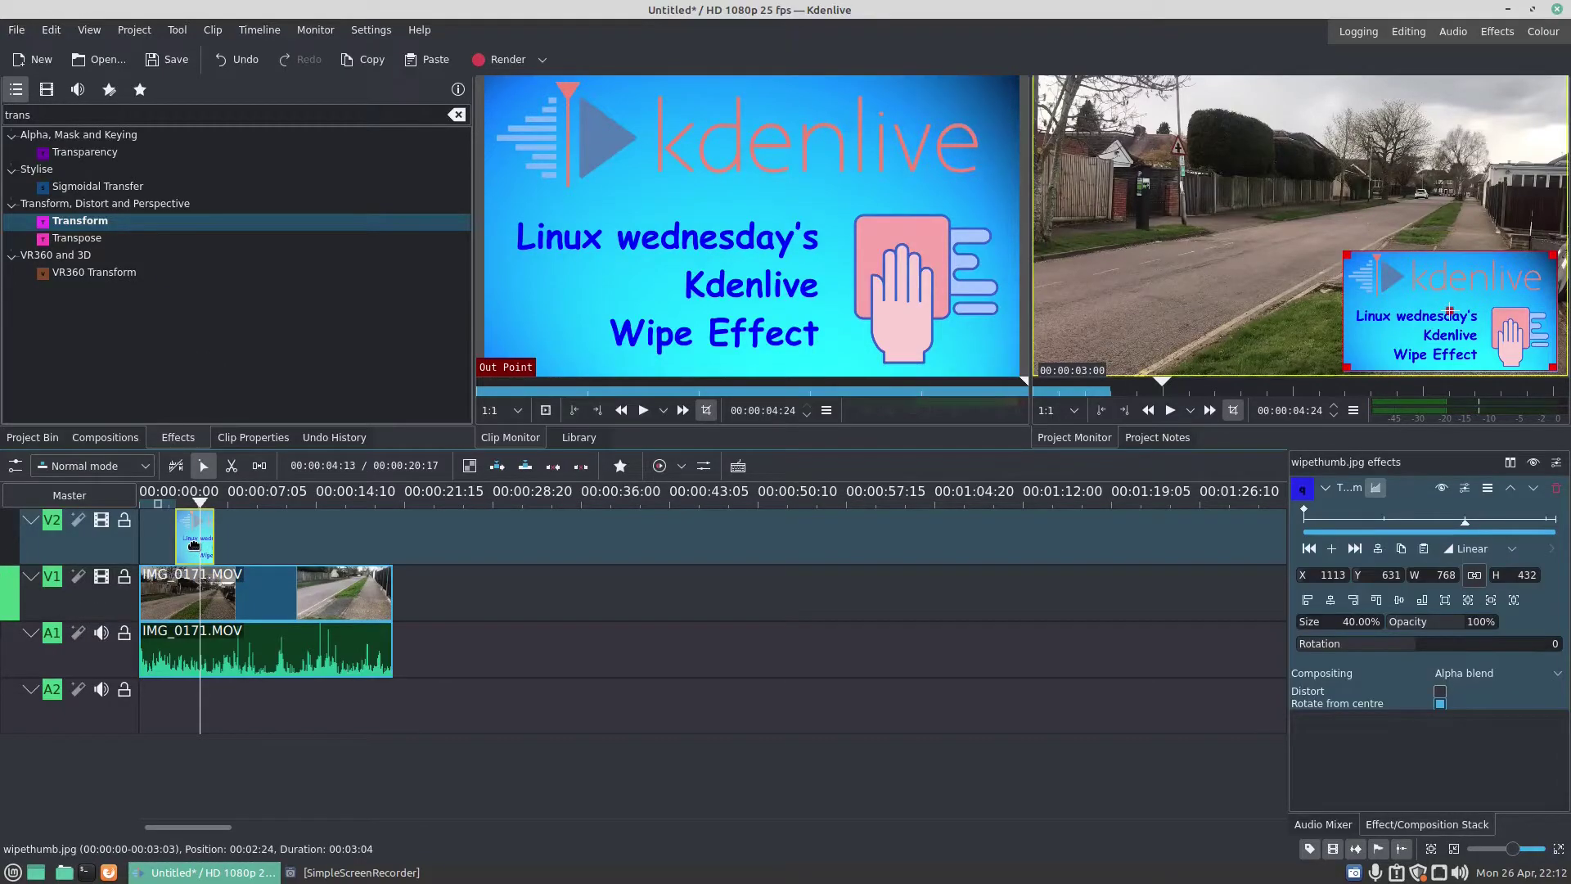
{"action": "key", "text": "Delete"}
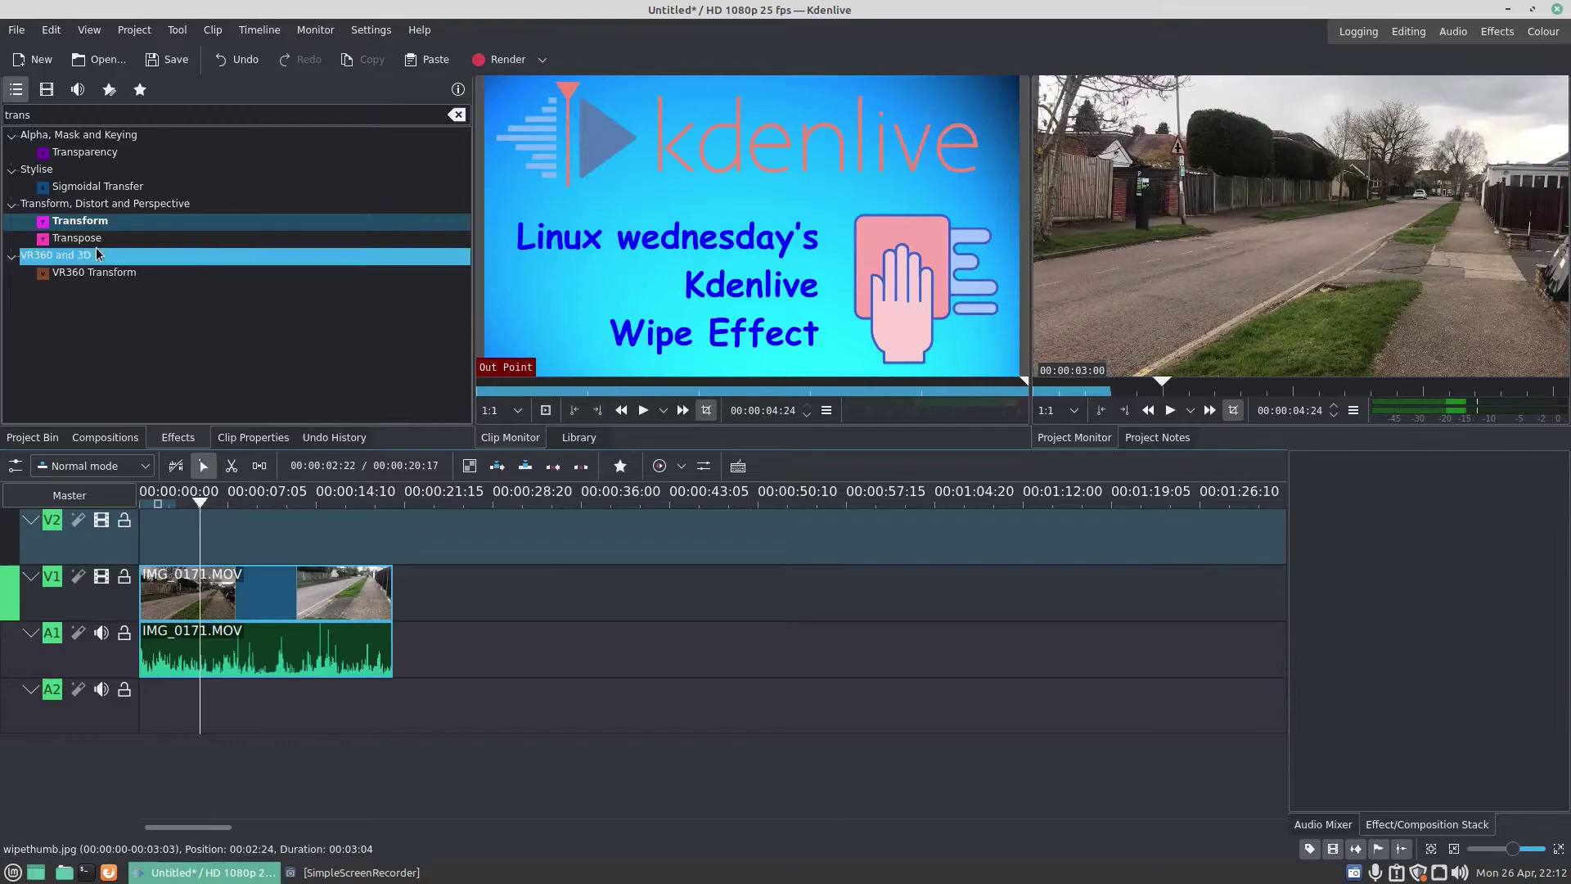
Add a second IMG_0171.MOV copy to V2/A2 and apply the Transform effect to it
{"action": "left_click", "coordinate": [6, 442]}
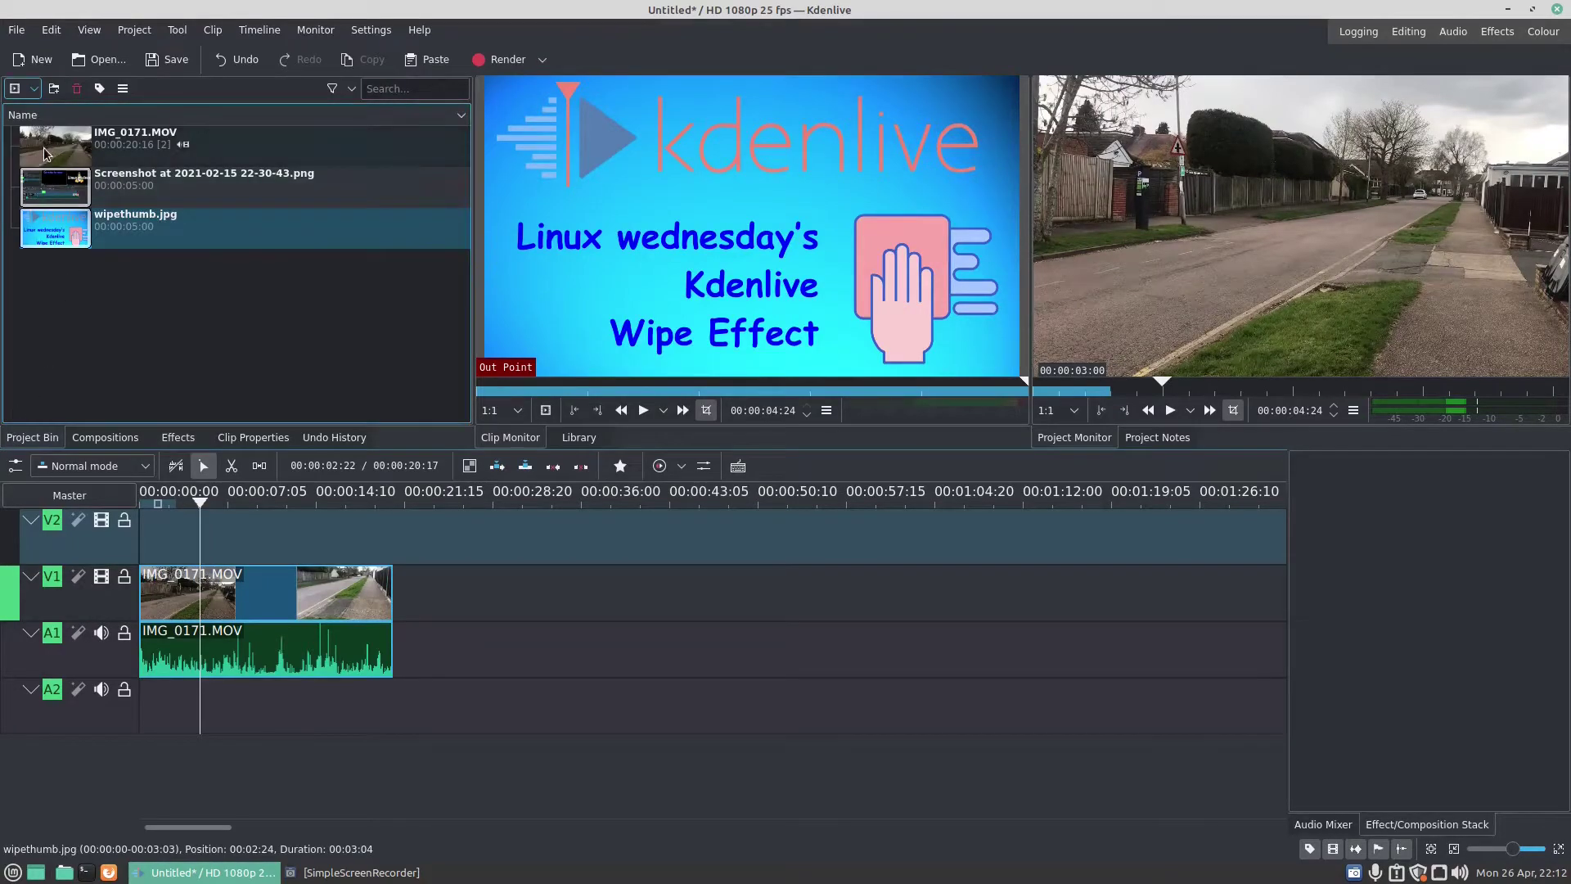
{"action": "left_click_drag", "start_coordinate": [49, 151], "coordinate": [131, 557]}
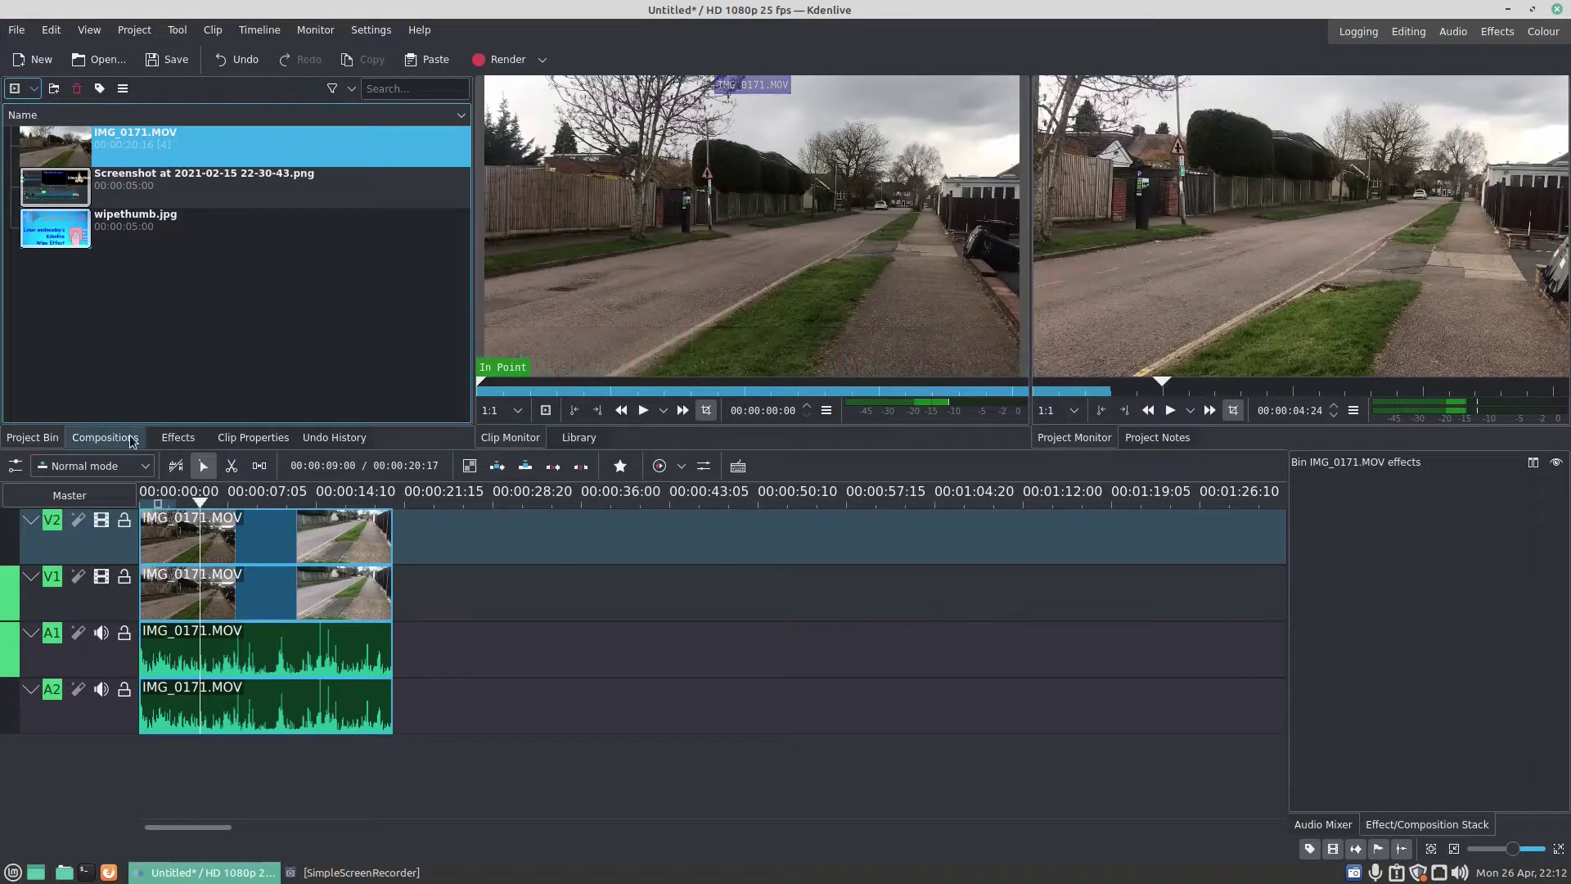
{"action": "left_click", "coordinate": [178, 437]}
{"action": "left_click_drag", "start_coordinate": [82, 221], "coordinate": [235, 538]}
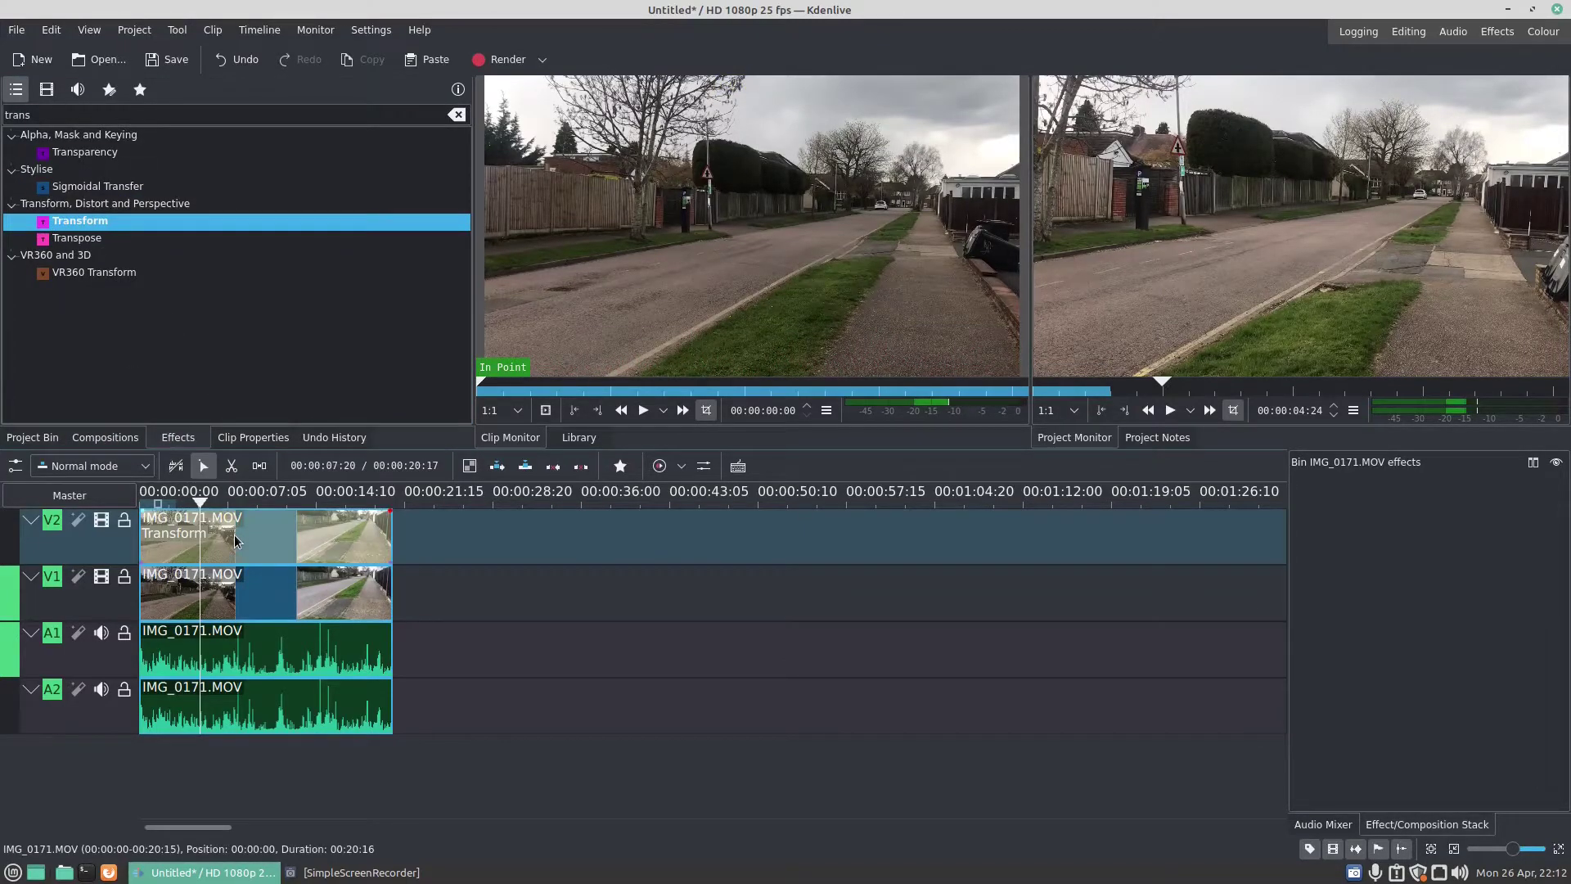
Shrink the V2 copy's Transform to 35% and move it to the lower-right corner
{"action": "left_click", "coordinate": [209, 540]}
{"action": "left_click", "coordinate": [1342, 622]}
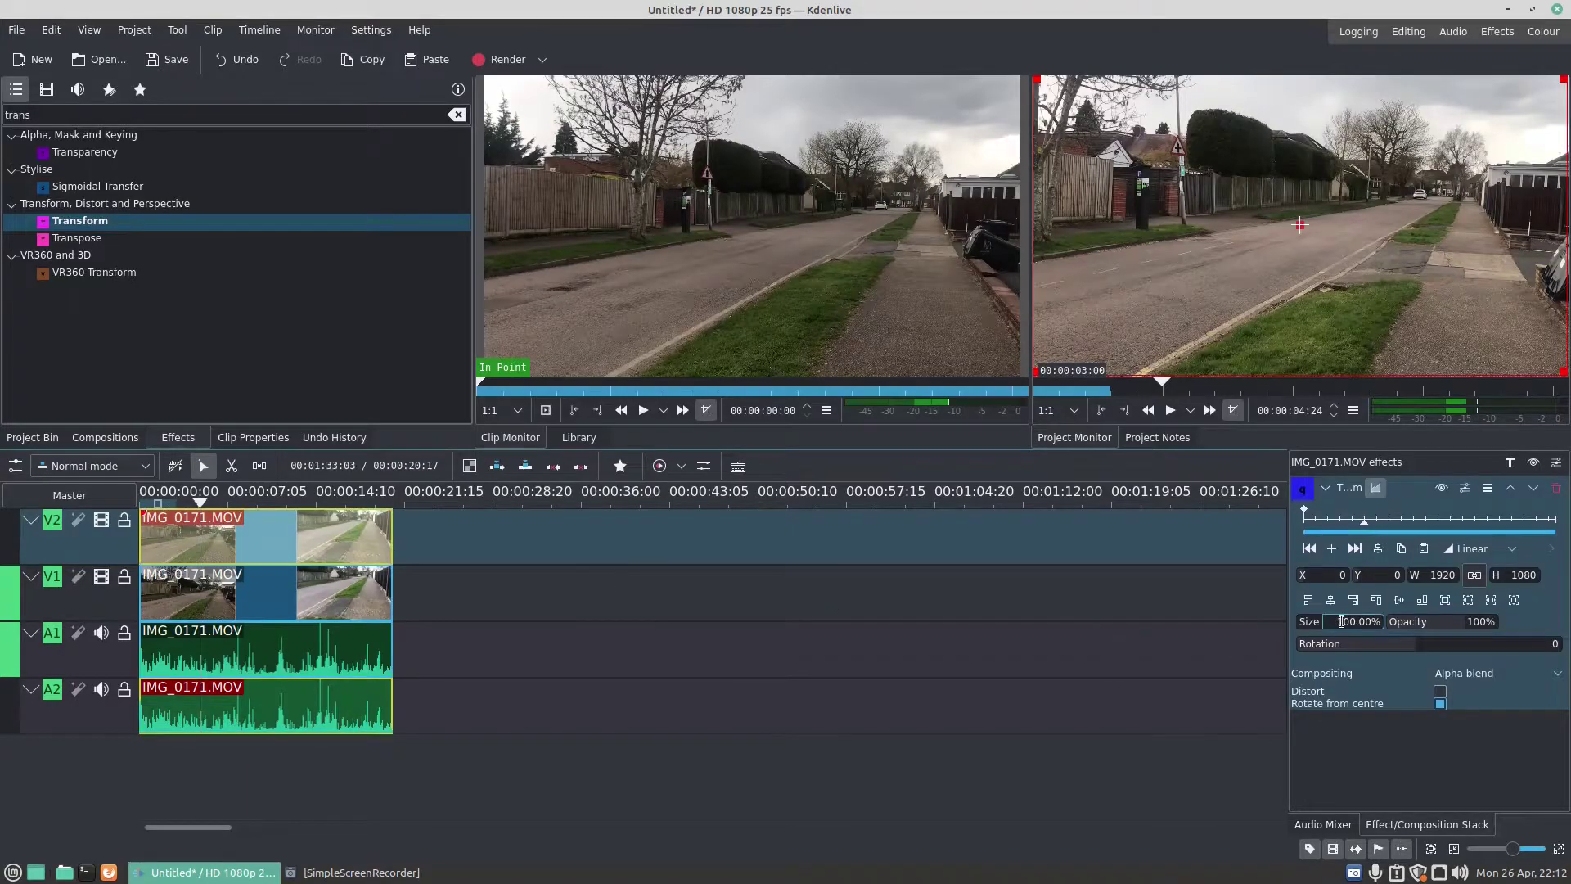
{"action": "scroll", "coordinate": [1342, 622], "scroll_direction": "down", "scroll_amount": 20}
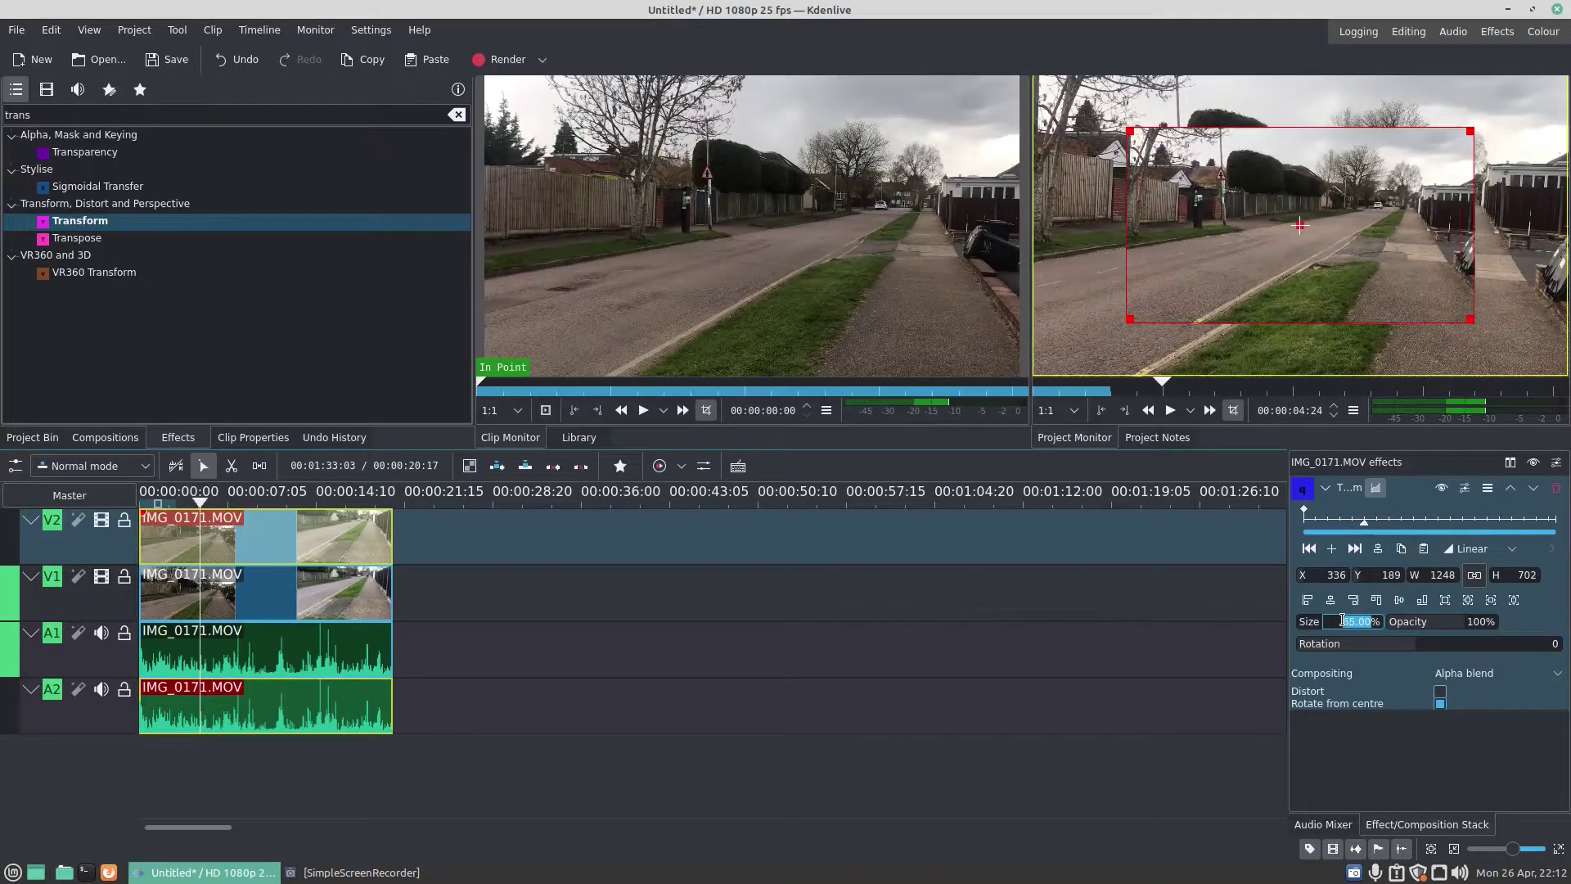
{"action": "scroll", "coordinate": [1342, 622], "scroll_direction": "down", "scroll_amount": 5}
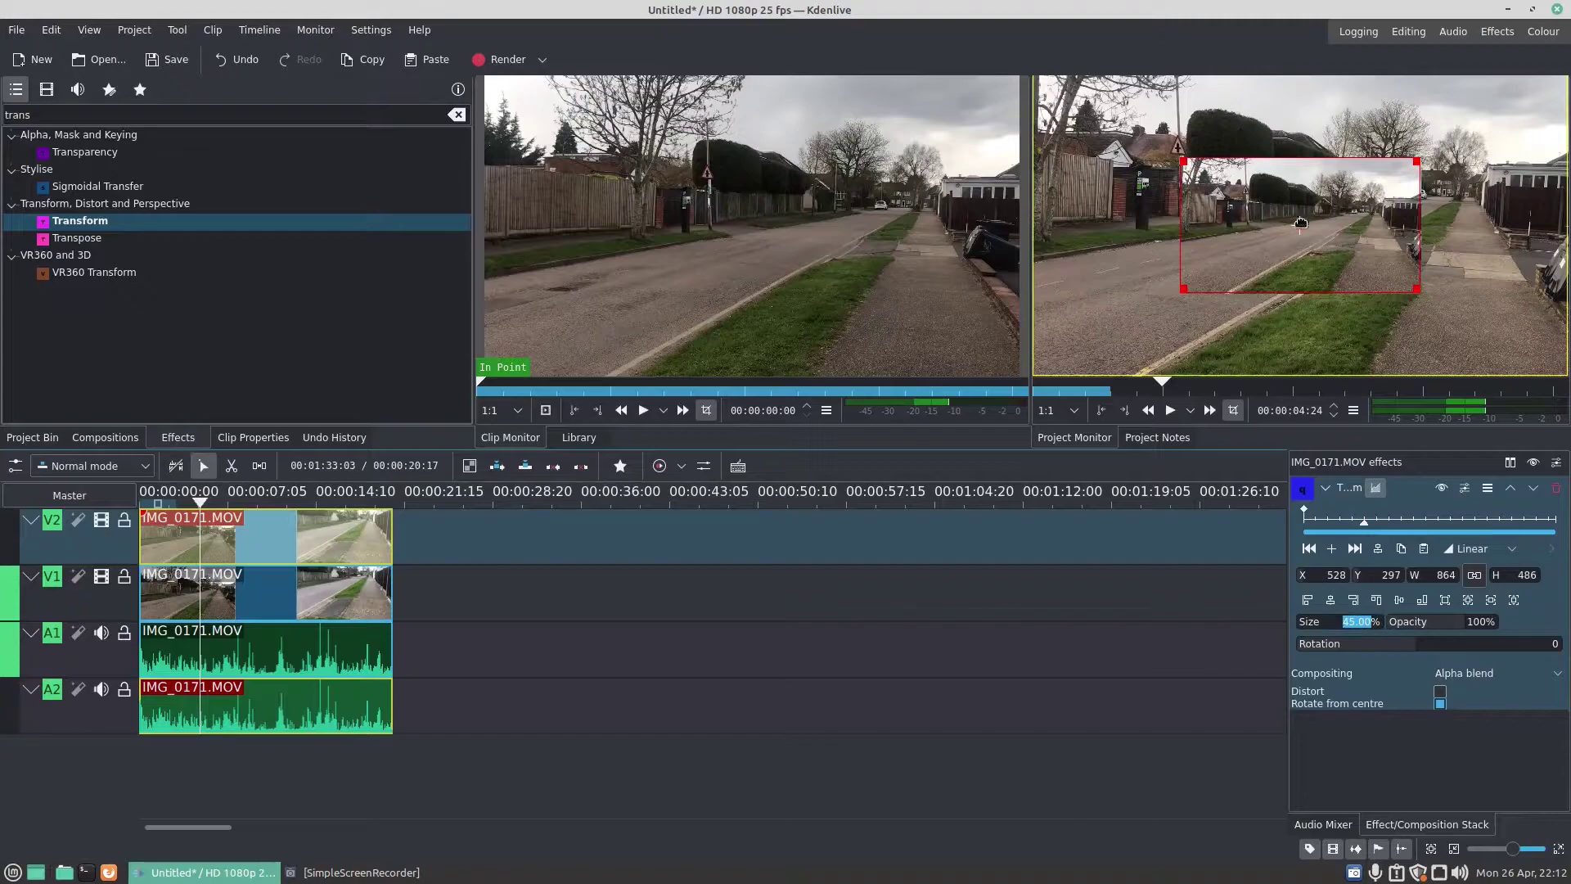
{"action": "left_click_drag", "start_coordinate": [1298, 230], "coordinate": [1426, 299]}
{"action": "scroll", "coordinate": [1351, 619], "scroll_direction": "down", "scroll_amount": 10}
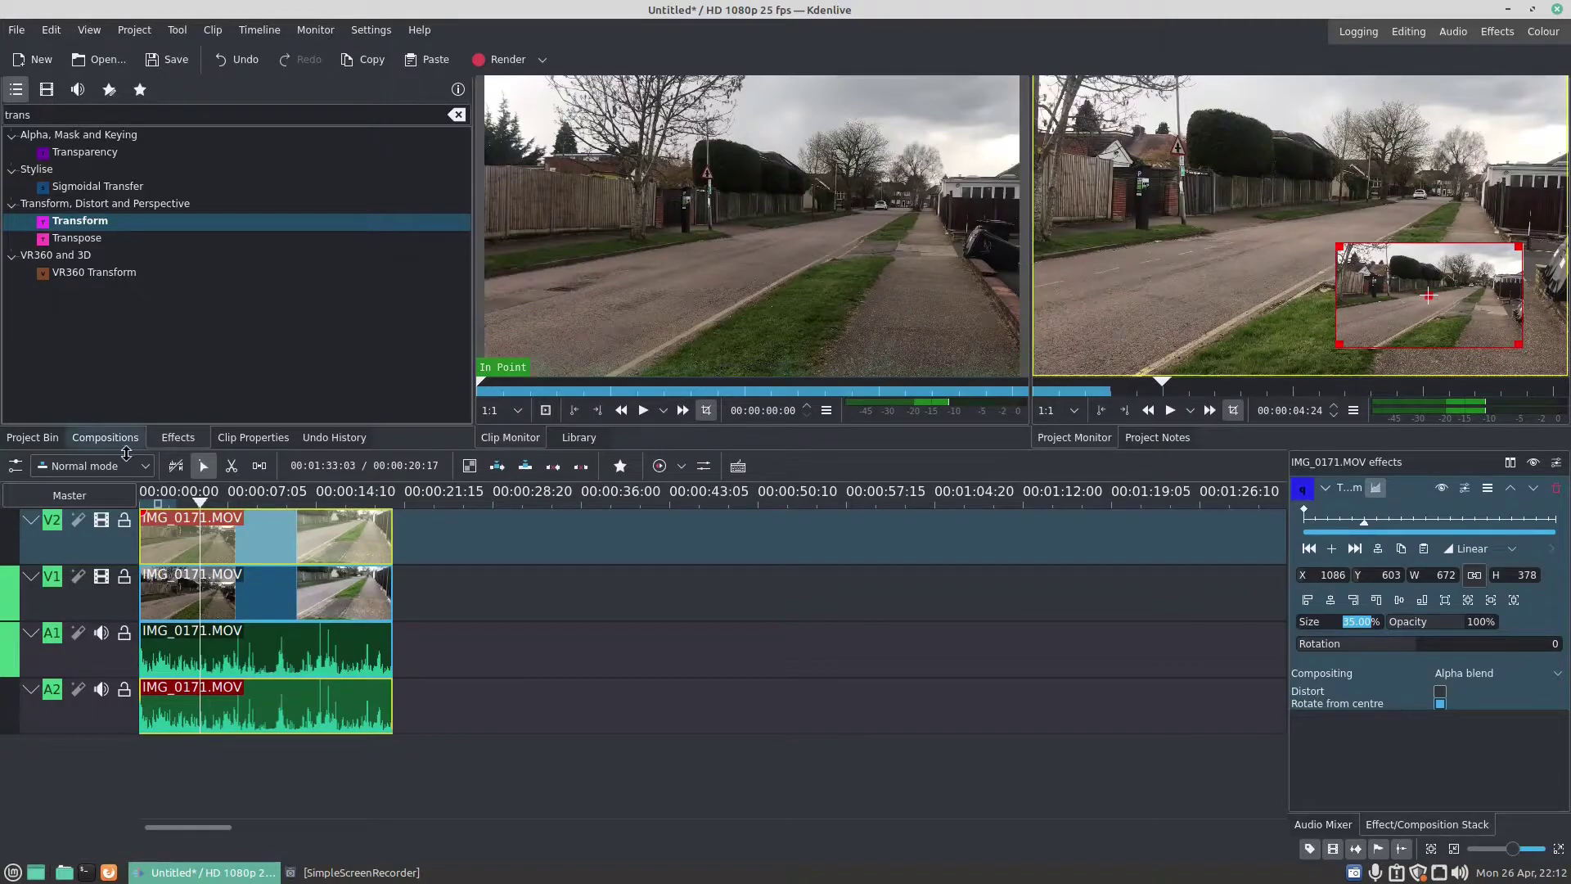
Trim the overlay clip's end, move it to start near 00:00:05, trim its start, and preview
{"action": "left_click", "coordinate": [395, 543]}
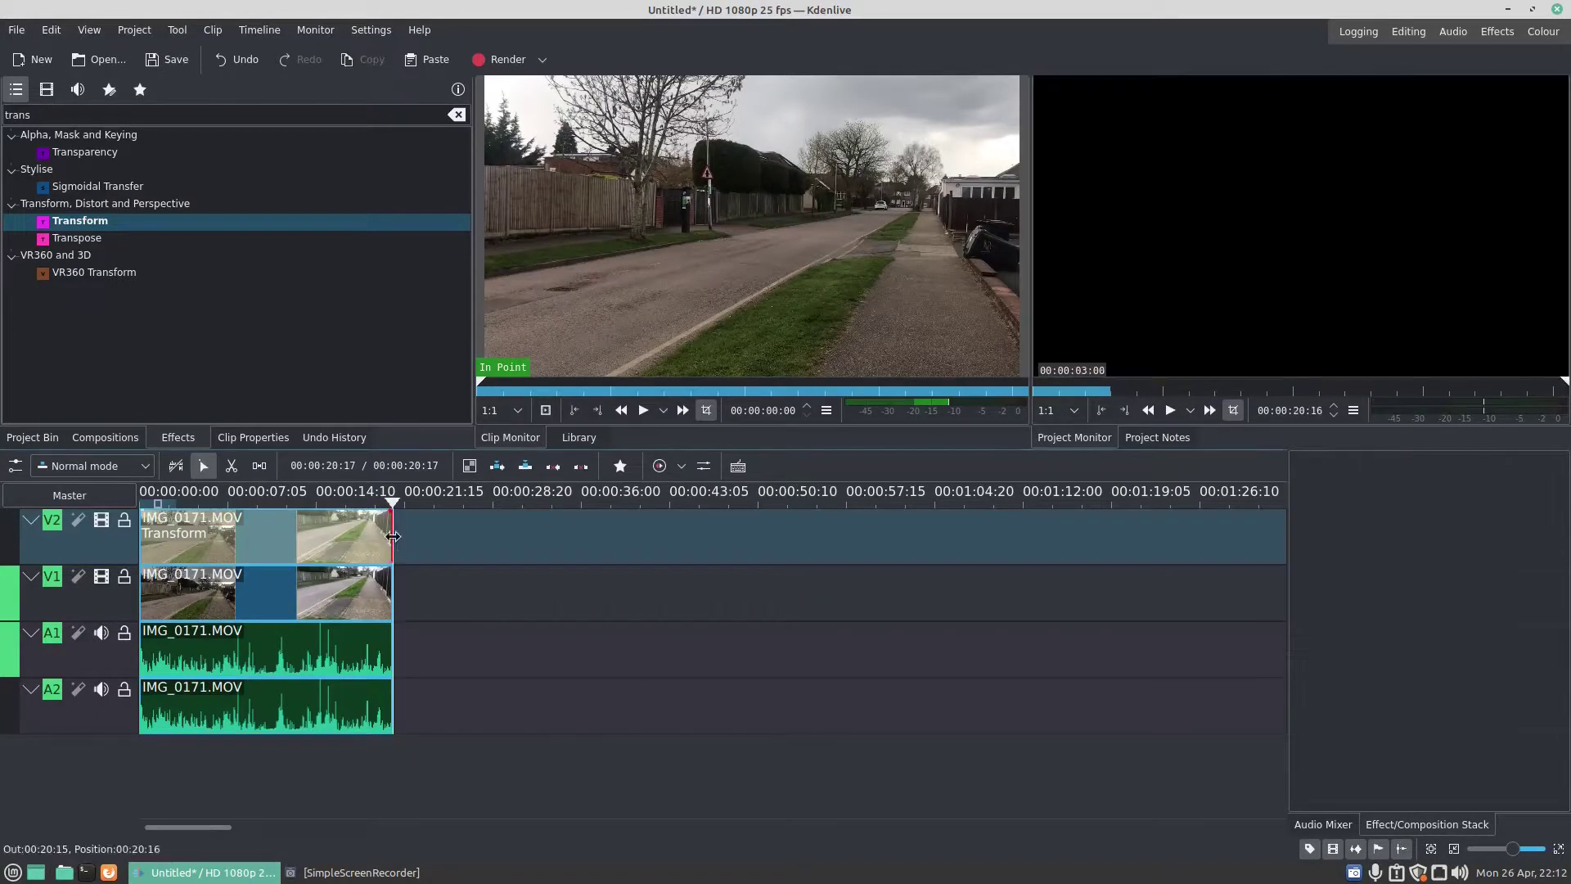
{"action": "left_click_drag", "start_coordinate": [393, 540], "coordinate": [293, 530]}
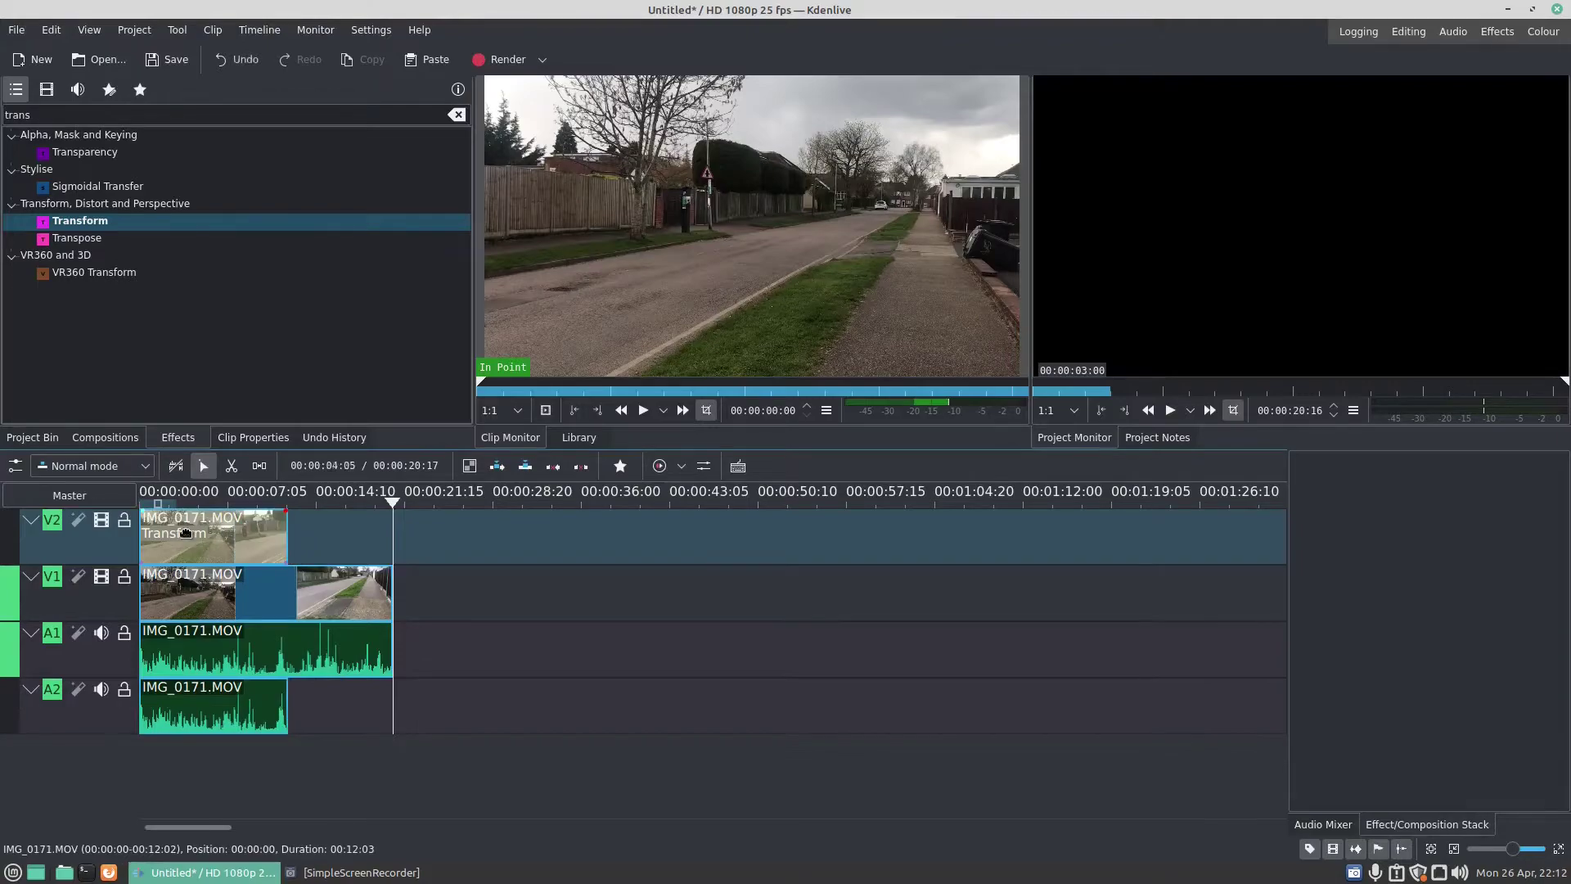
{"action": "left_click_drag", "start_coordinate": [143, 536], "coordinate": [242, 532]}
{"action": "left_click", "coordinate": [203, 534]}
{"action": "key", "text": "space"}
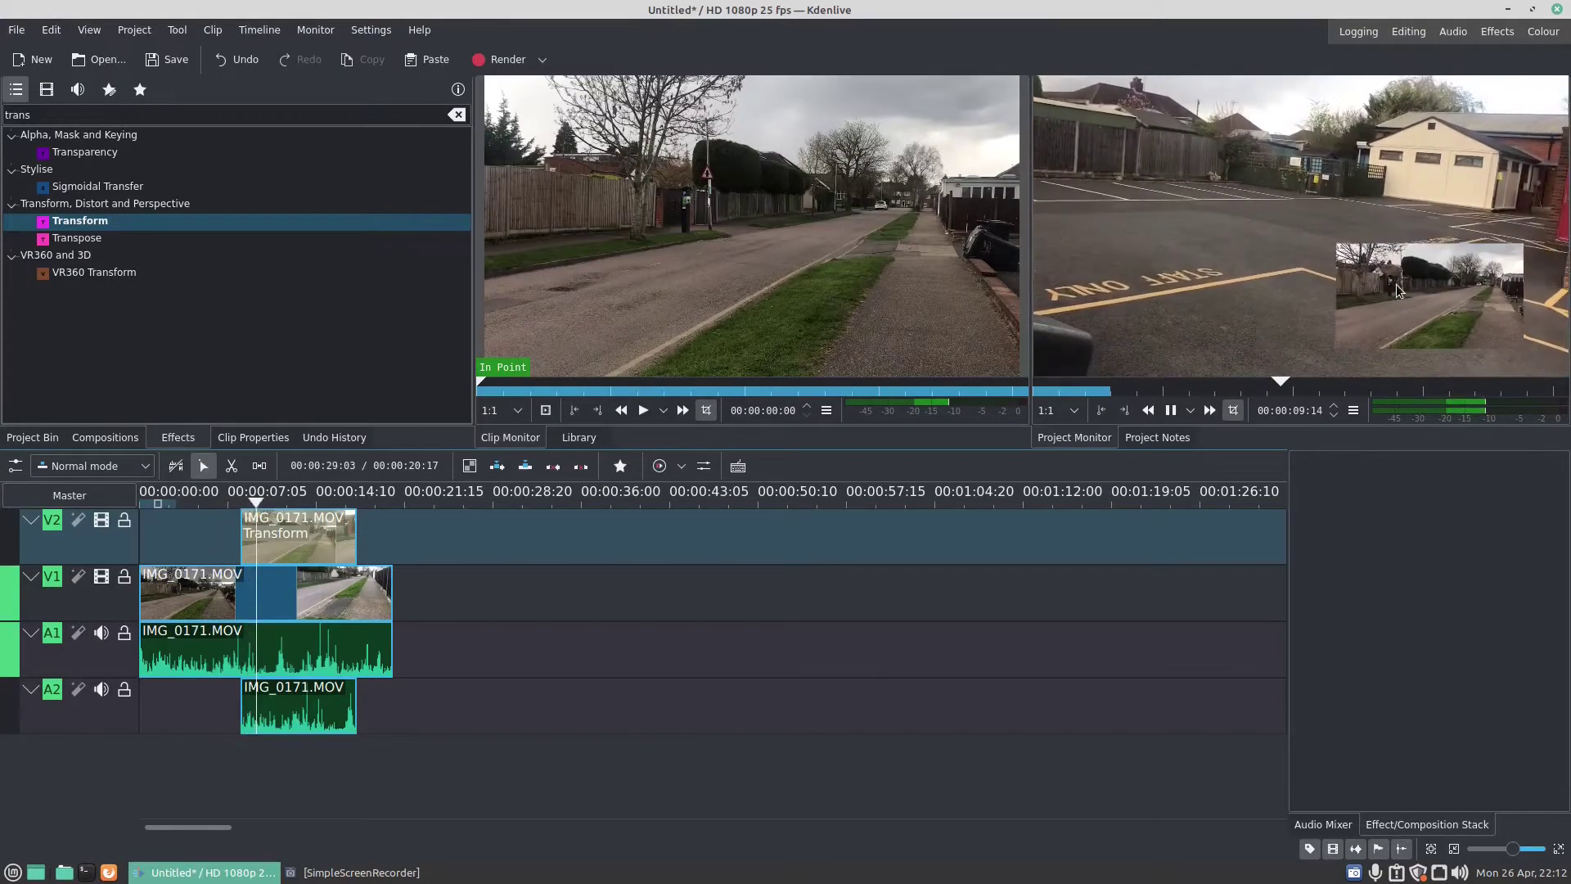
{"action": "key", "text": "space"}
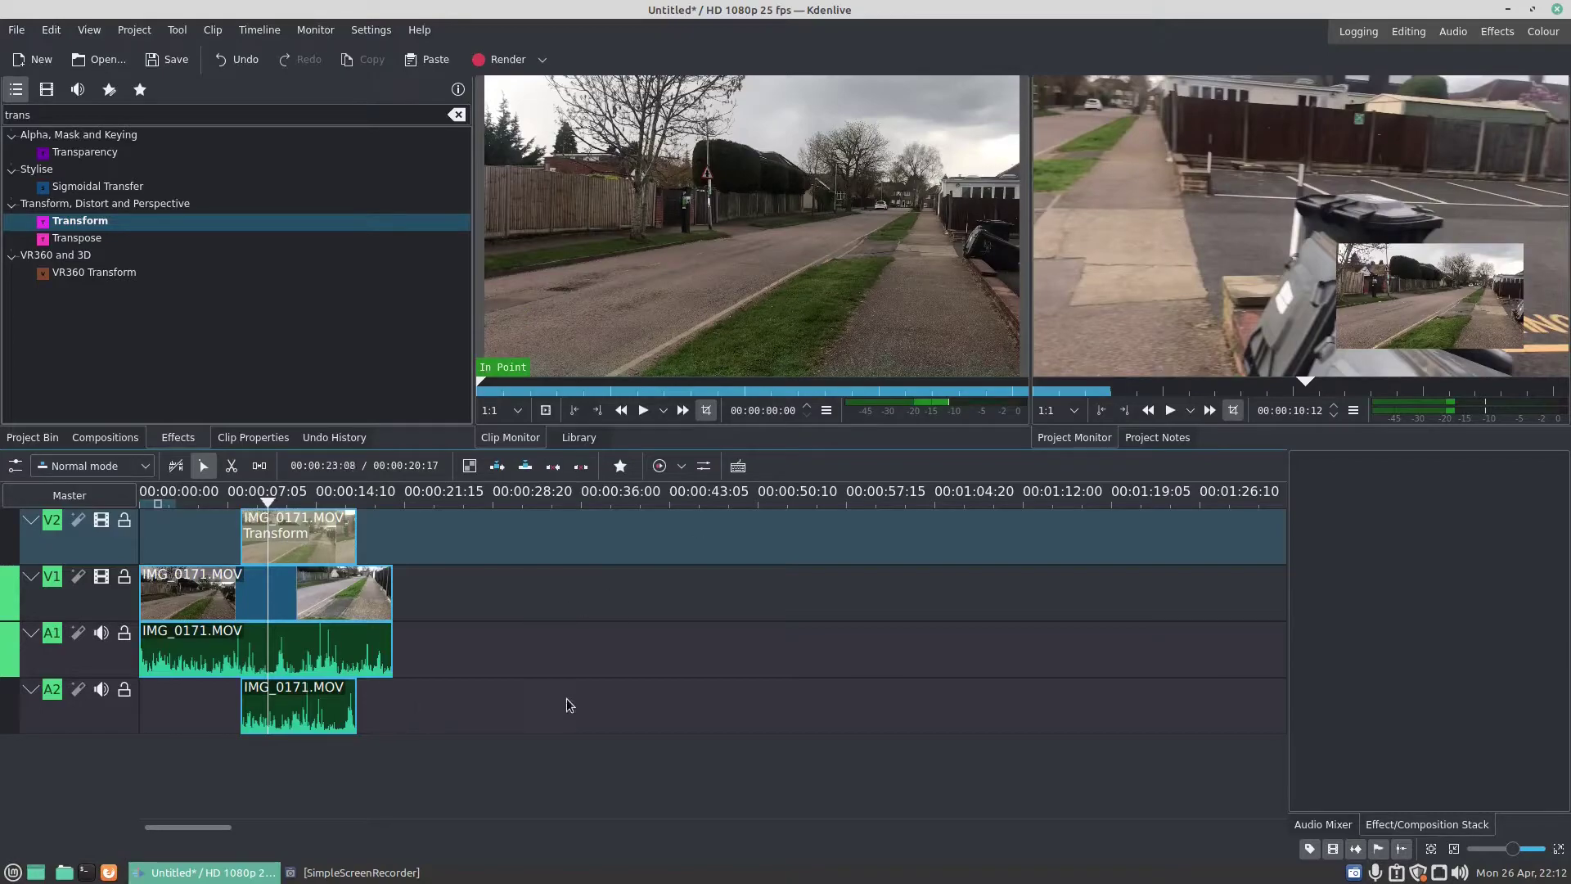
Lower the A2 fader in the Audio Mixer to -24.23 dB and play from about 3 s
{"action": "left_click", "coordinate": [1324, 823]}
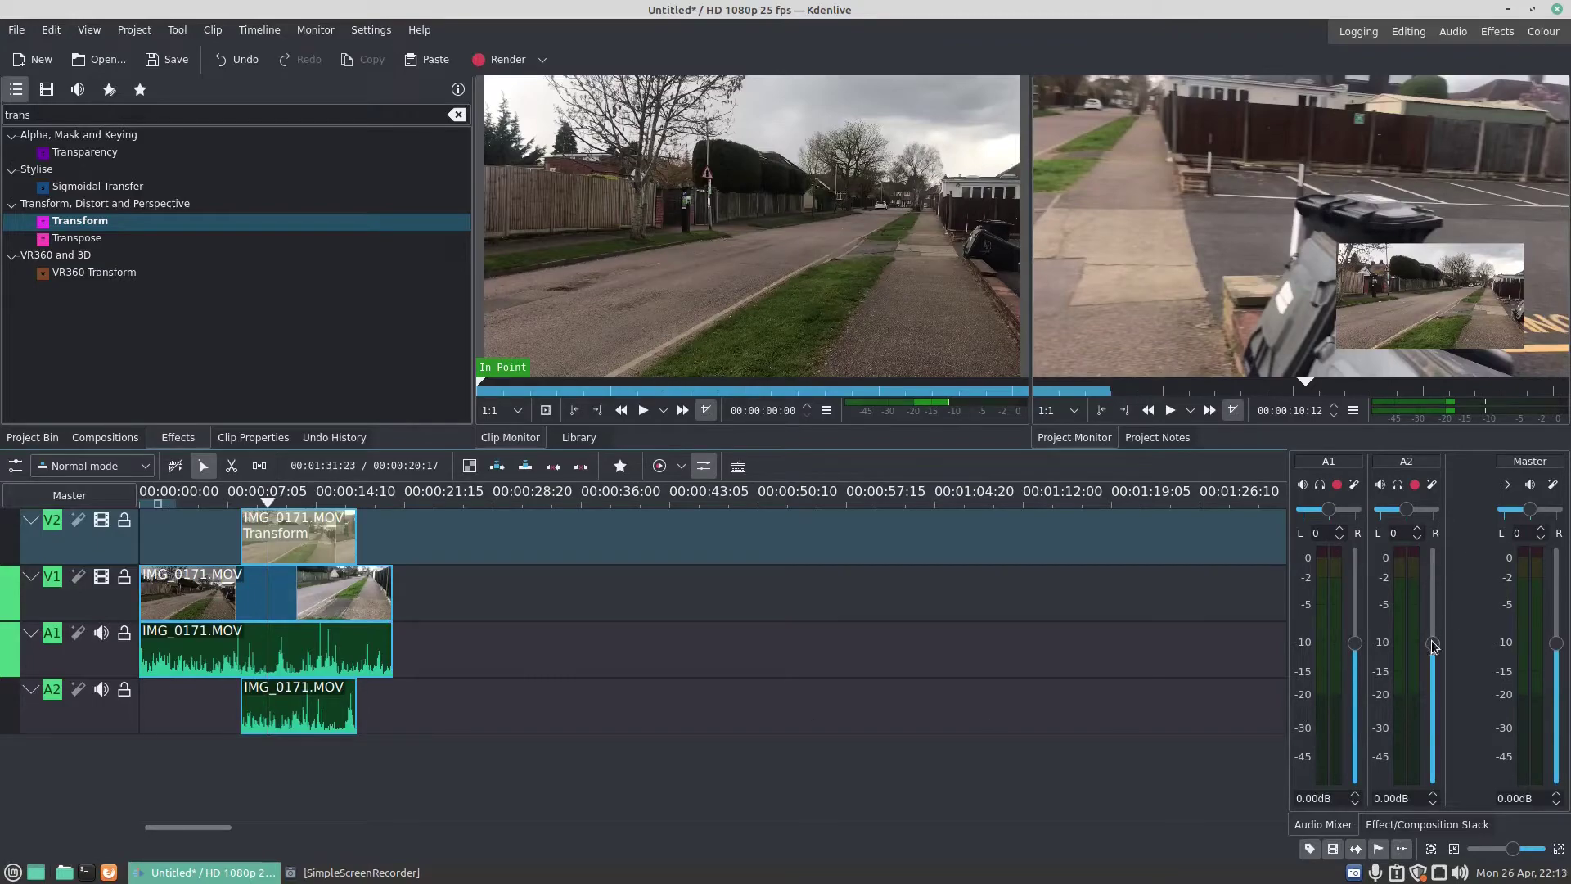
{"action": "left_click_drag", "start_coordinate": [1433, 646], "coordinate": [1436, 791]}
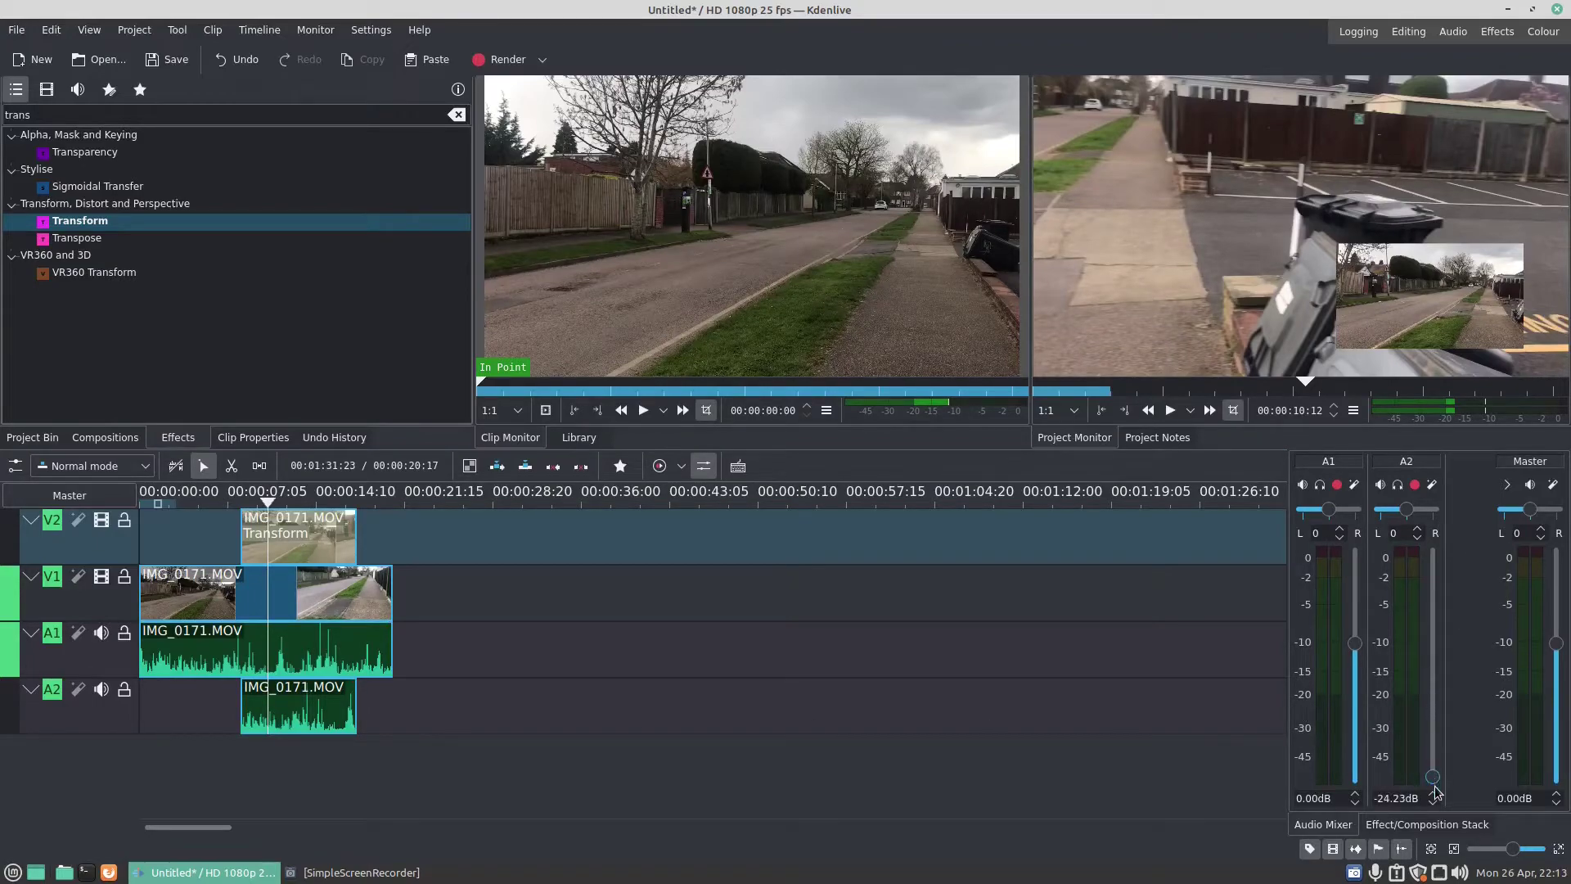
{"action": "left_click", "coordinate": [188, 540]}
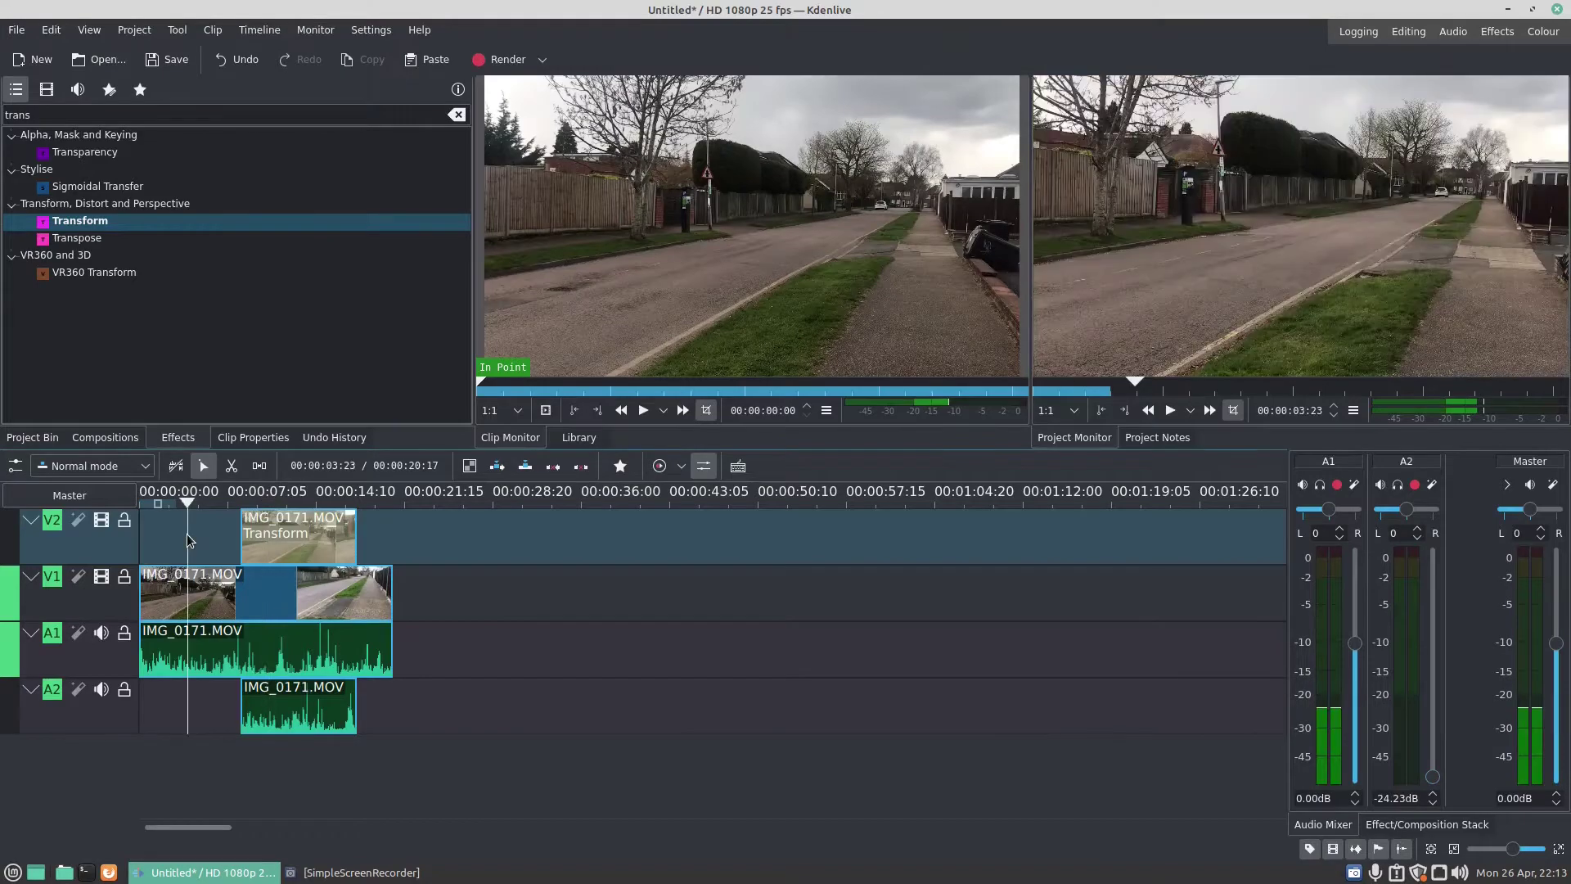
{"action": "key", "text": "space"}
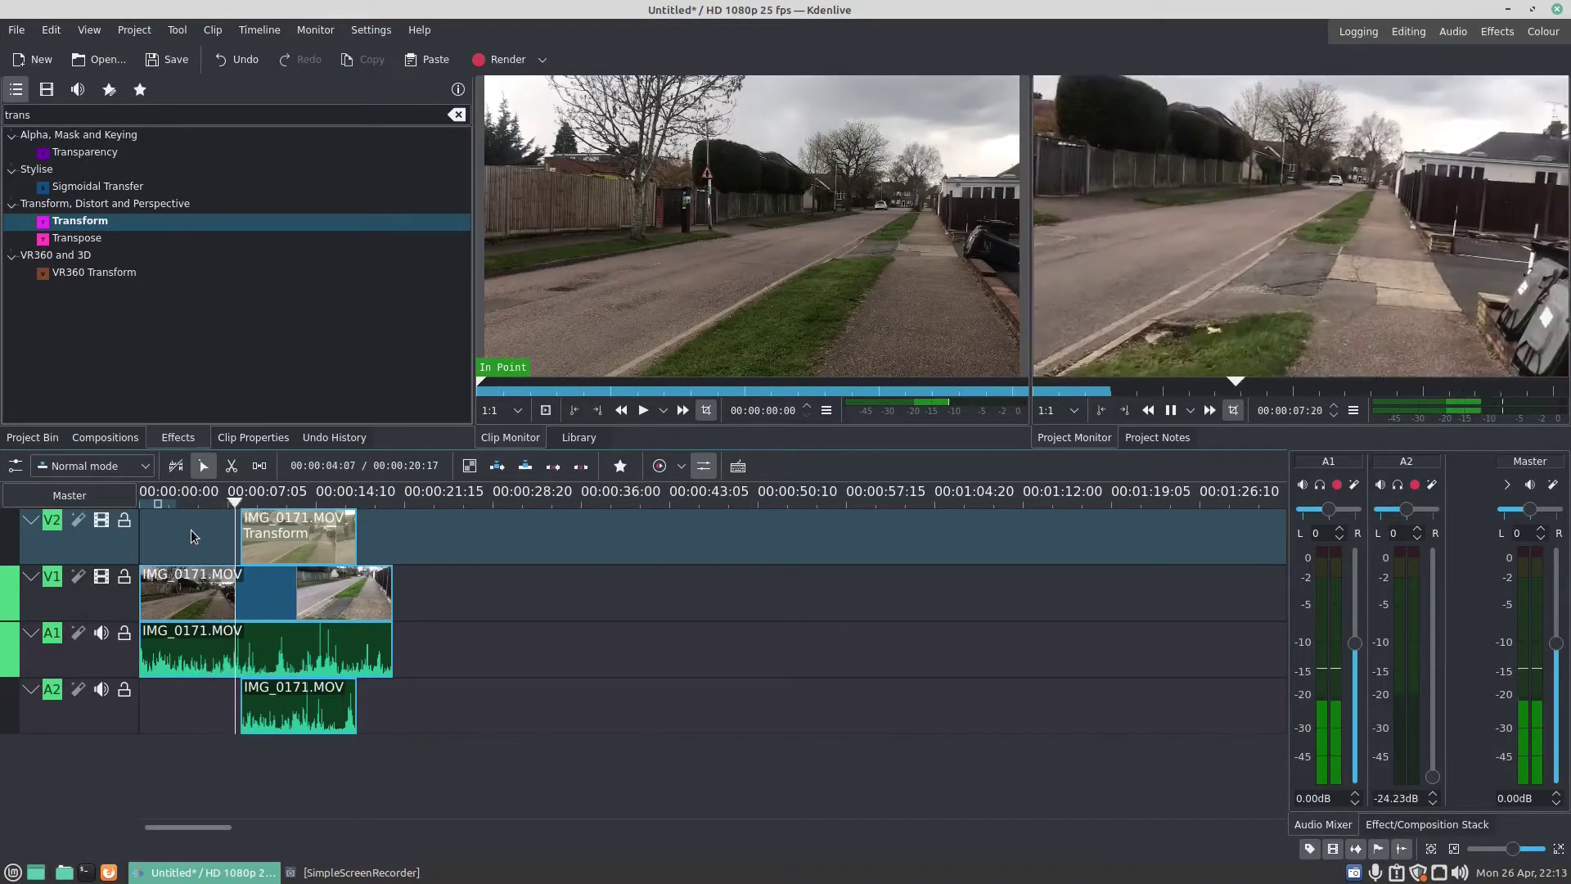
{"action": "left_click", "coordinate": [1452, 350]}
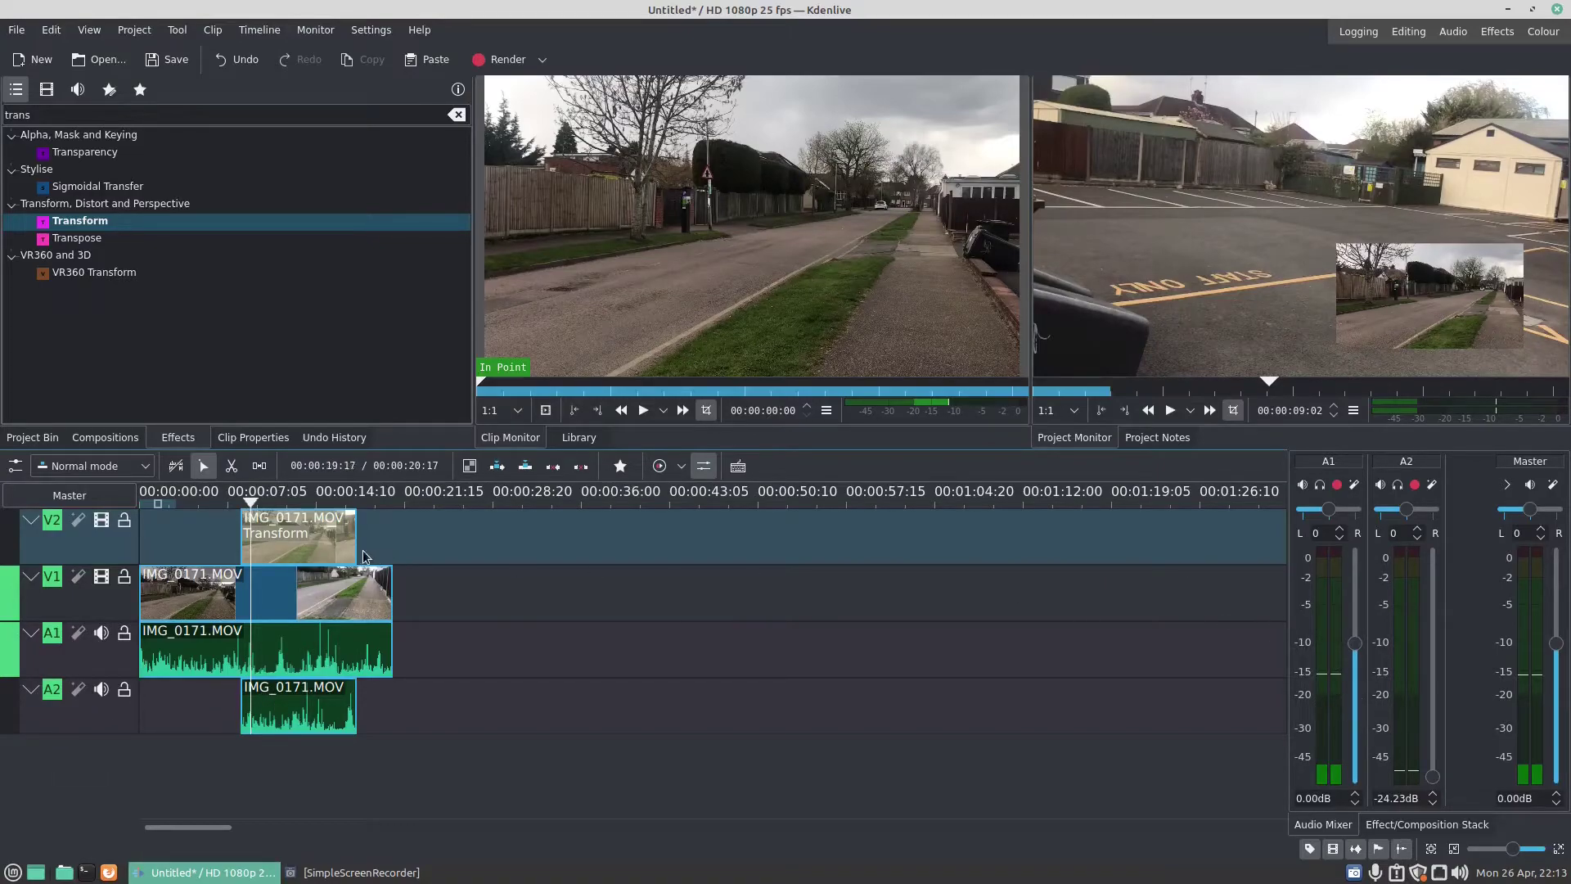
Select the V2 overlay clip and choose Insert Track from the V2 track header menu
{"action": "left_click", "coordinate": [255, 549]}
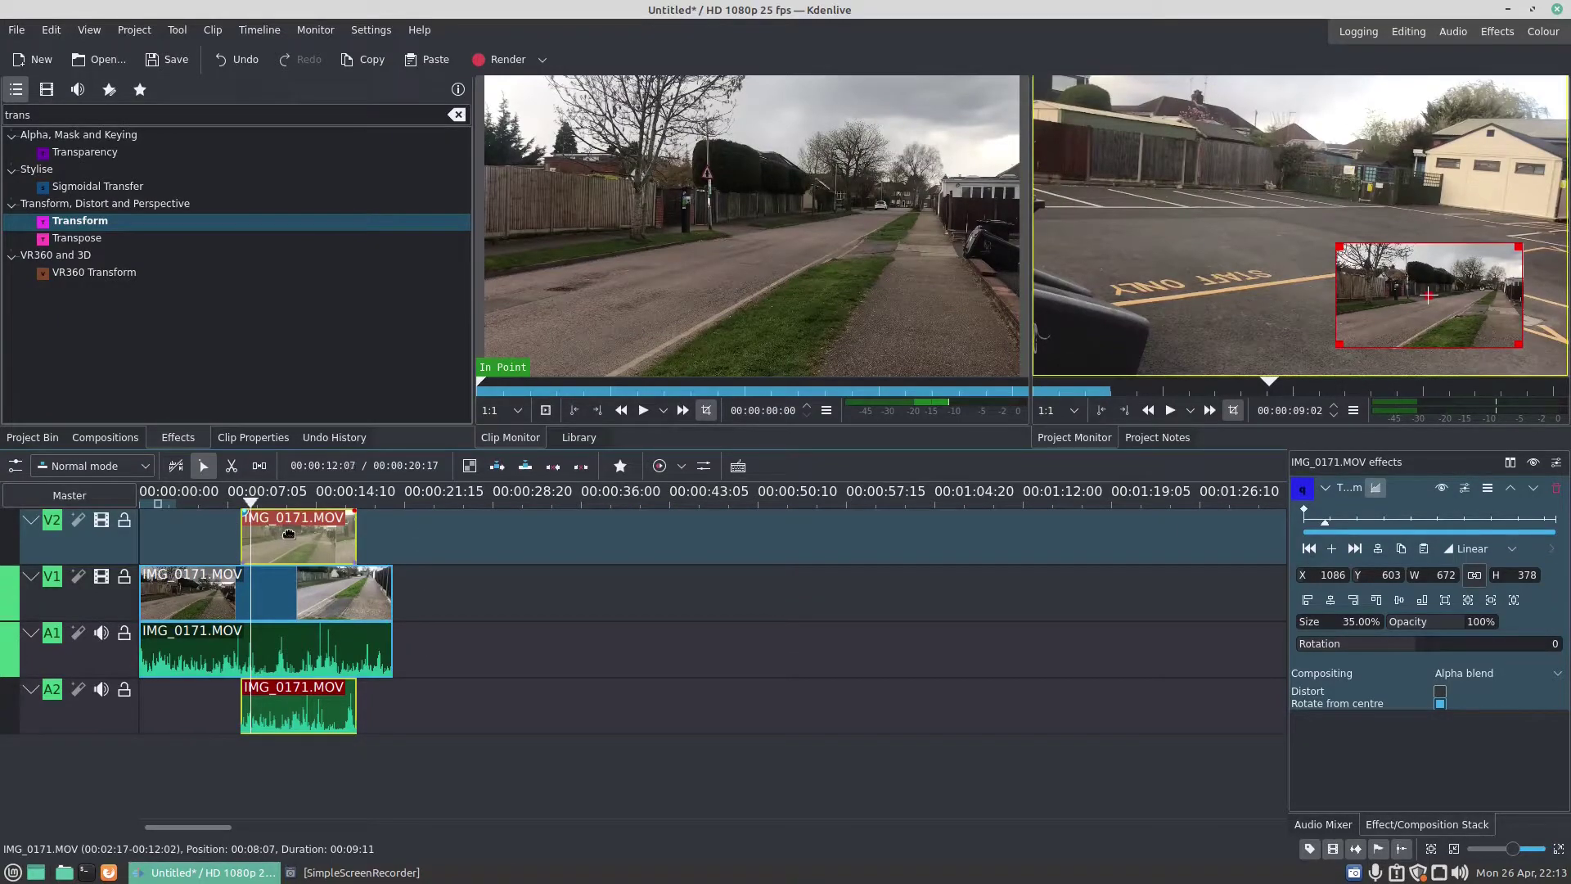
{"action": "mouse_move", "coordinate": [30, 543]}
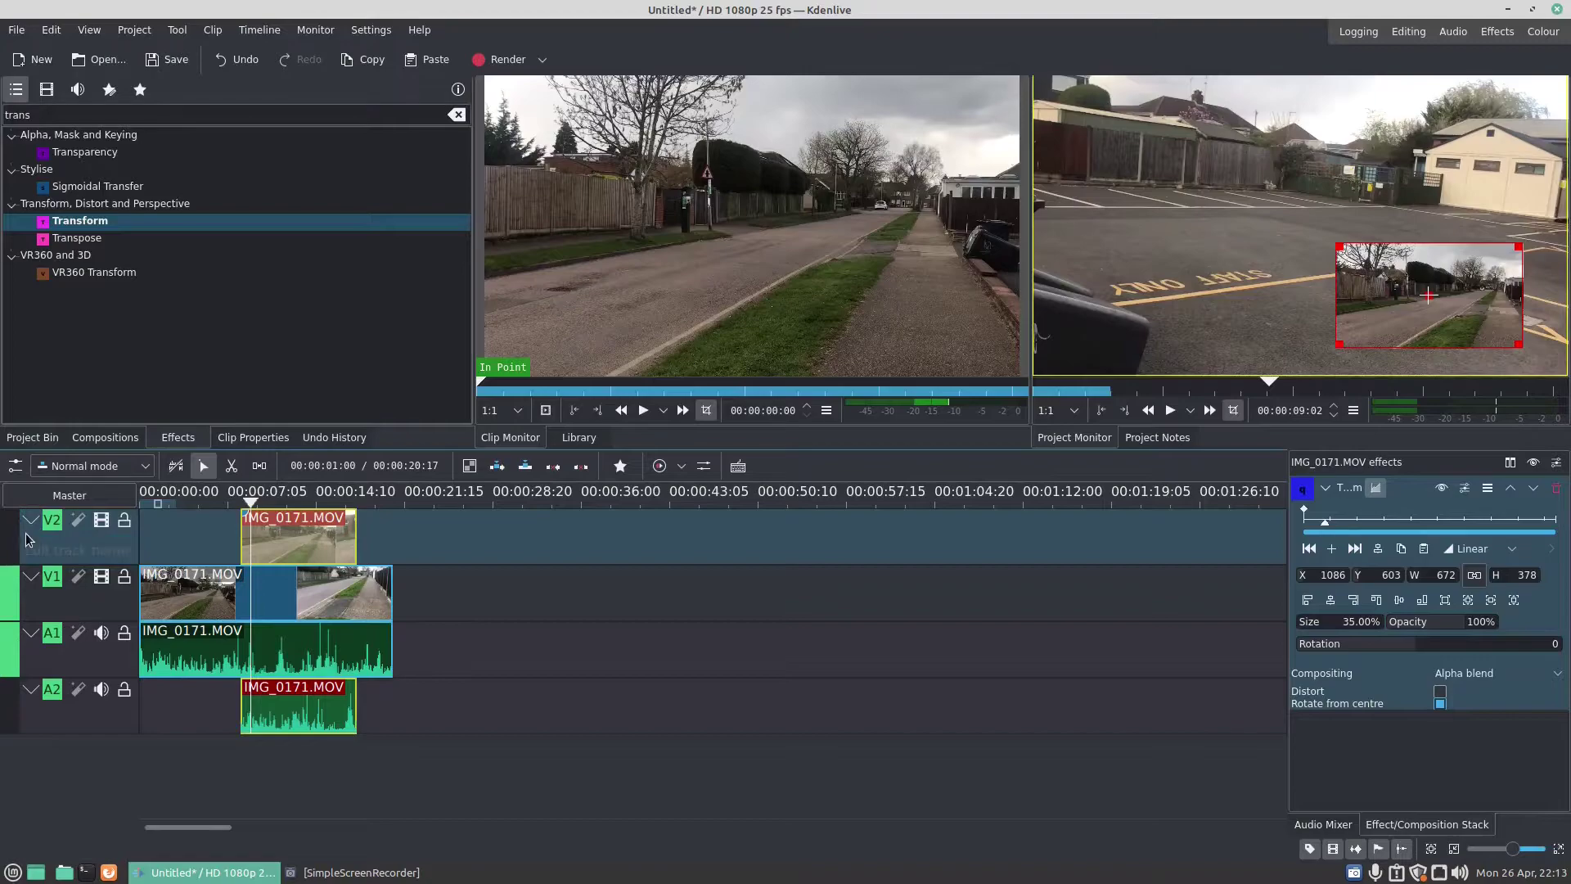
{"action": "right_click", "coordinate": [25, 537]}
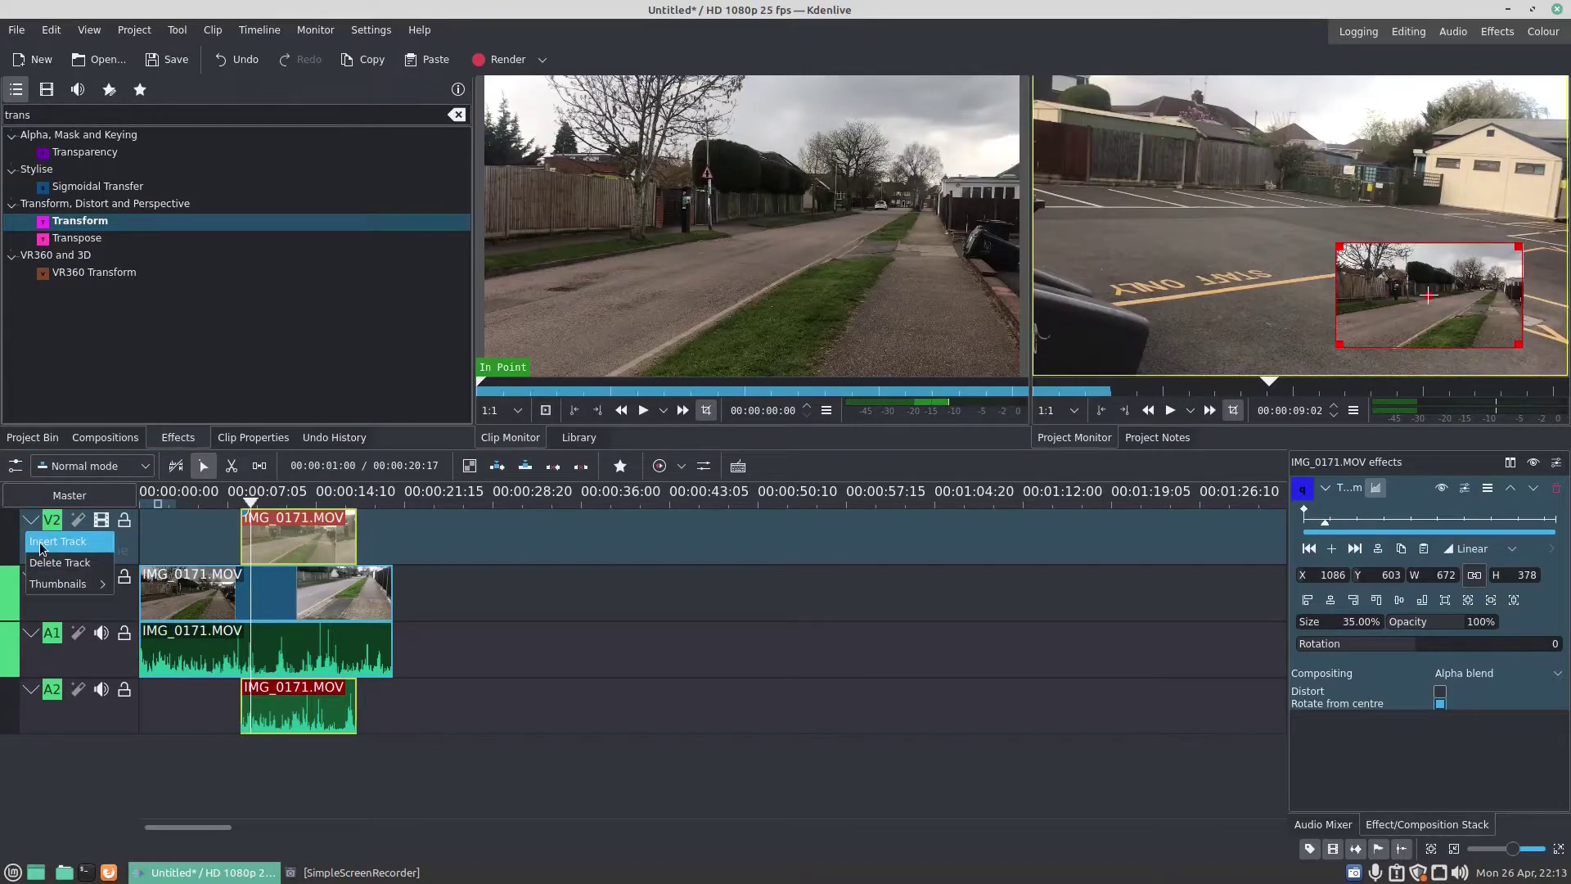
{"action": "left_click", "coordinate": [41, 542]}
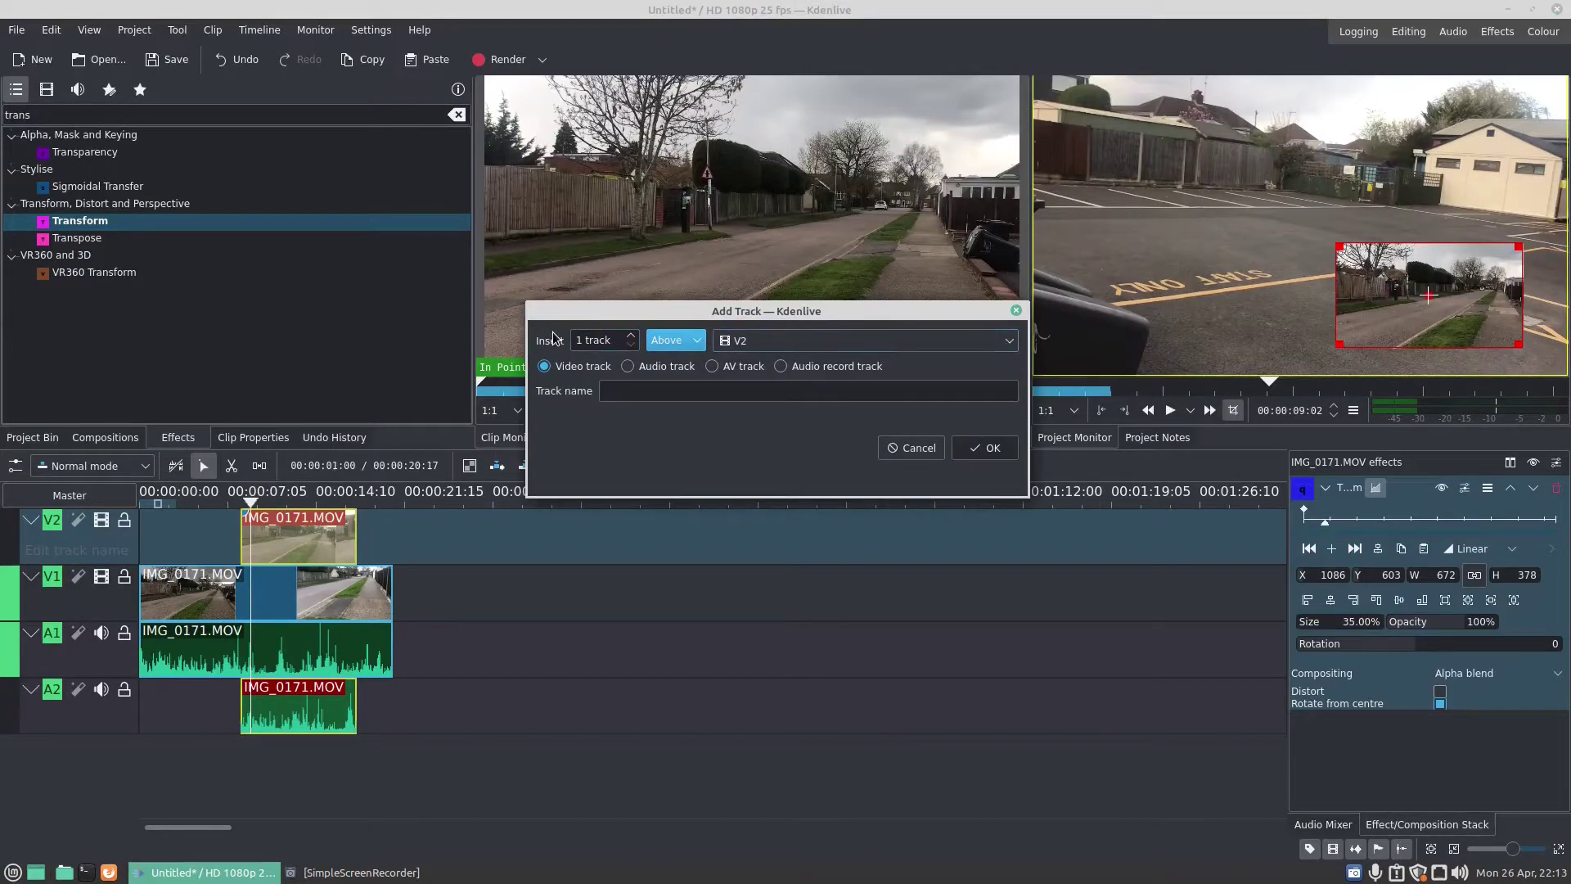
Confirm the new V3 video track and drop wipethumb.jpg onto it at 00:00:07:05
{"action": "left_click", "coordinate": [992, 452]}
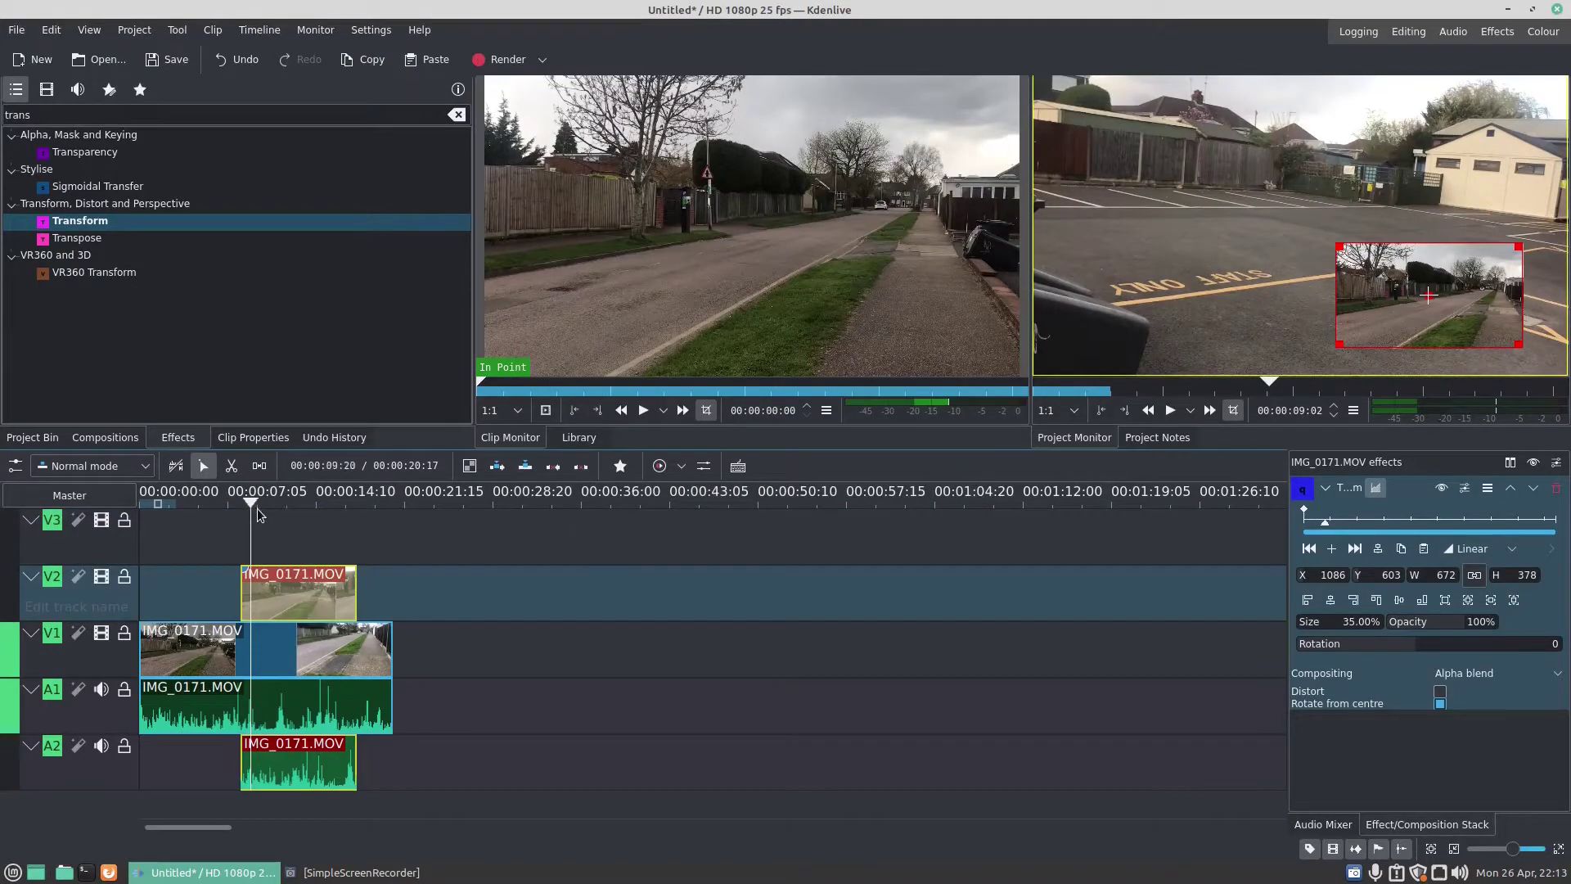
{"action": "scroll", "coordinate": [207, 645], "scroll_direction": "down", "scroll_amount": 2}
{"action": "scroll", "coordinate": [207, 645], "scroll_direction": "up", "scroll_amount": 2}
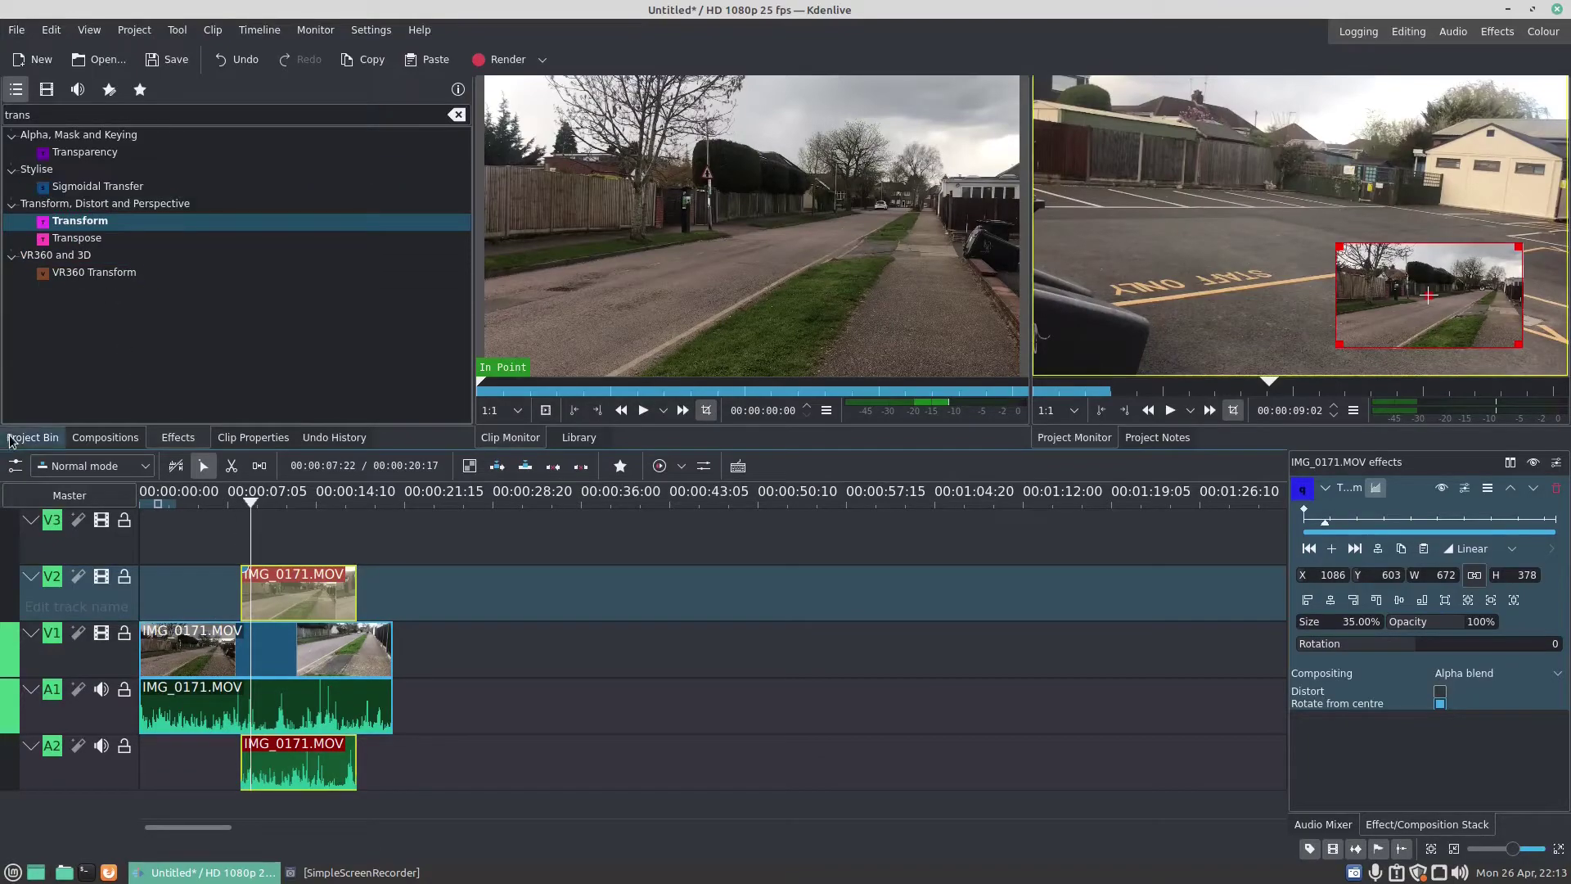
{"action": "left_click", "coordinate": [32, 437]}
{"action": "left_click_drag", "start_coordinate": [57, 242], "coordinate": [356, 547]}
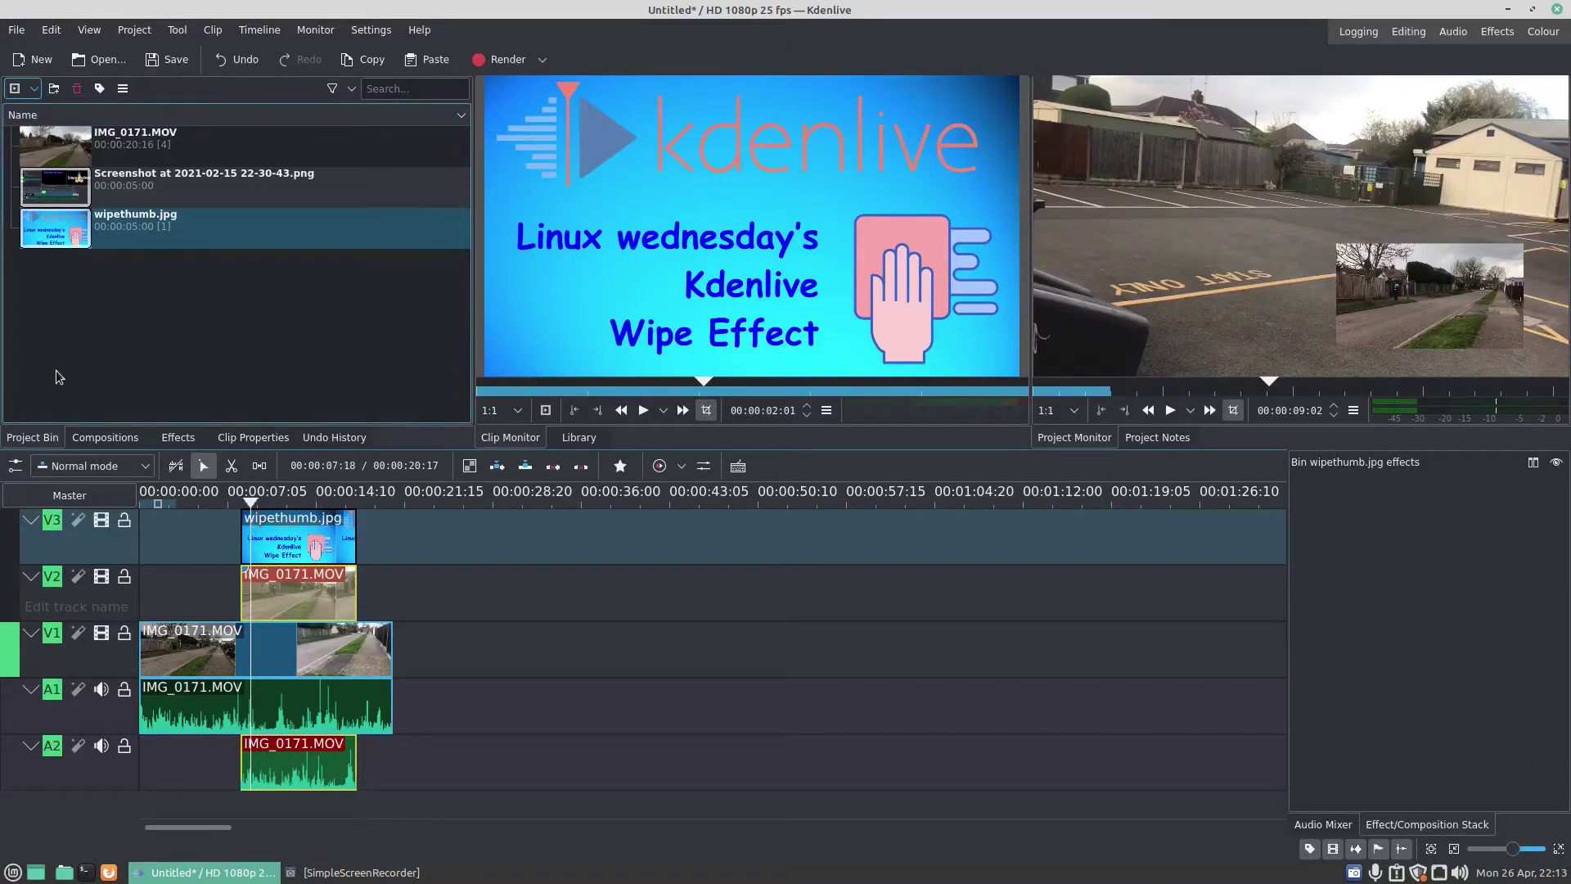
Apply the Transform effect to the wipethumb.jpg clip on V3
{"action": "left_click", "coordinate": [178, 437]}
{"action": "left_click", "coordinate": [78, 223]}
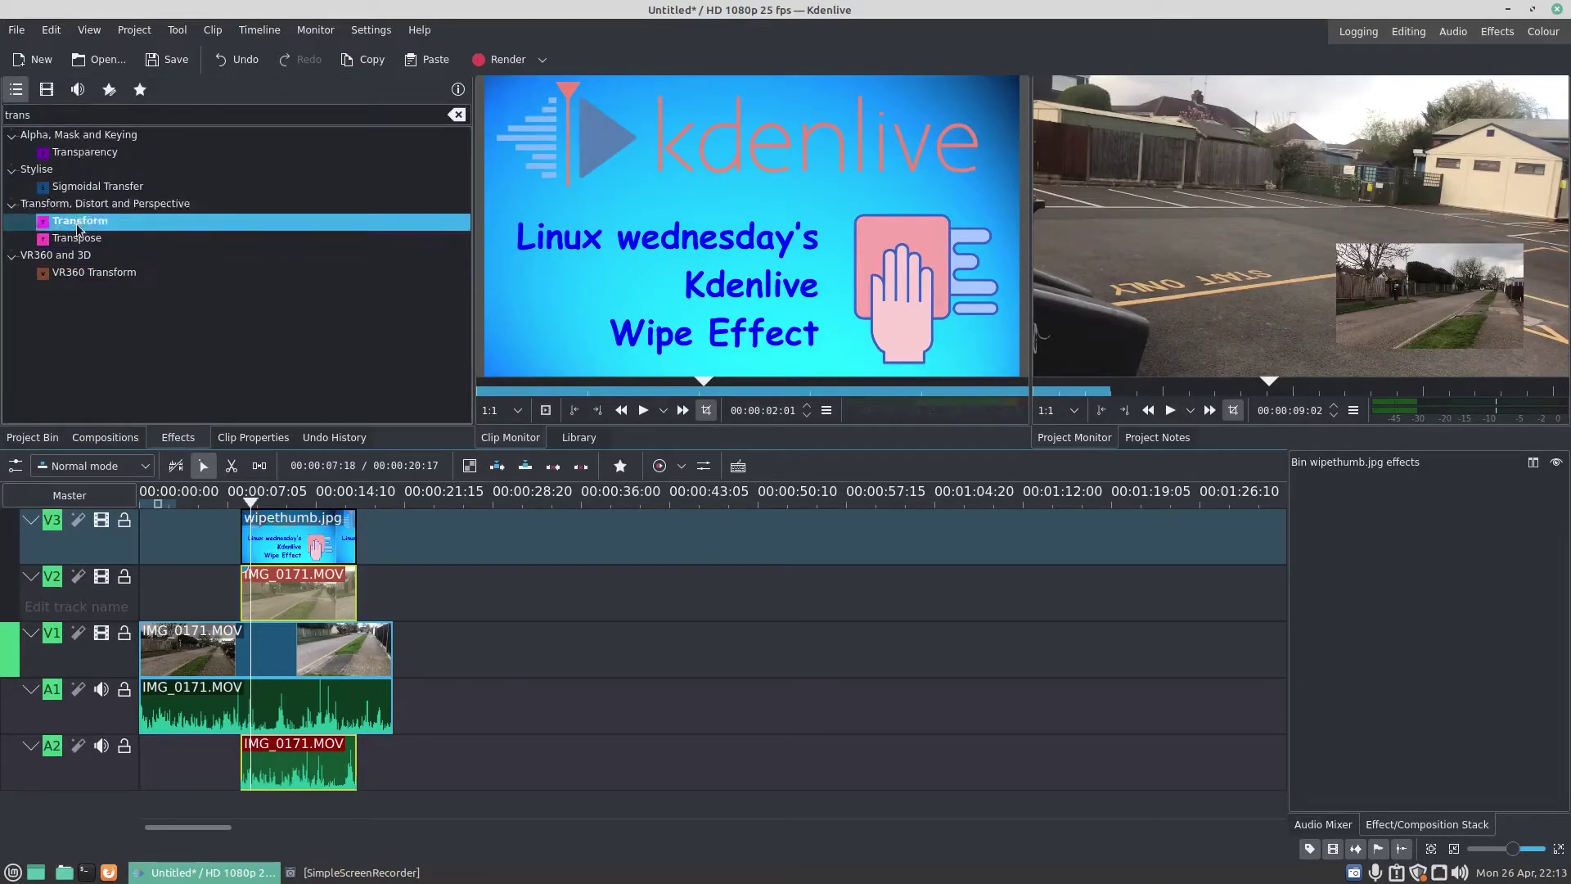
{"action": "left_click_drag", "start_coordinate": [77, 223], "coordinate": [262, 536]}
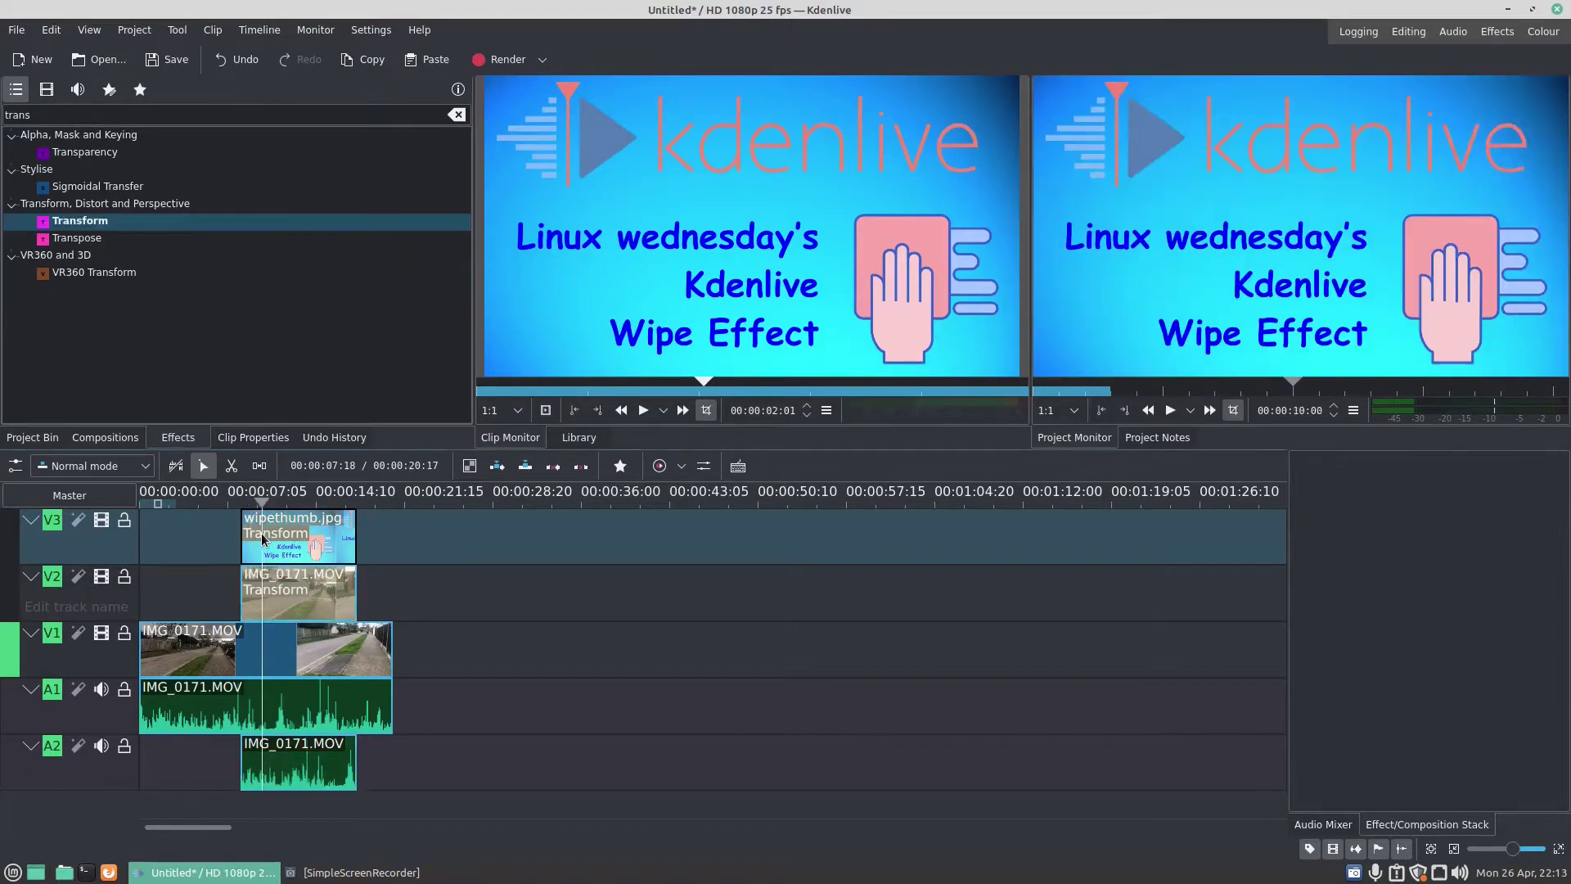
Set the title's size to 70%, scroll it down to 40%, and move it top-left
{"action": "left_click", "coordinate": [274, 537]}
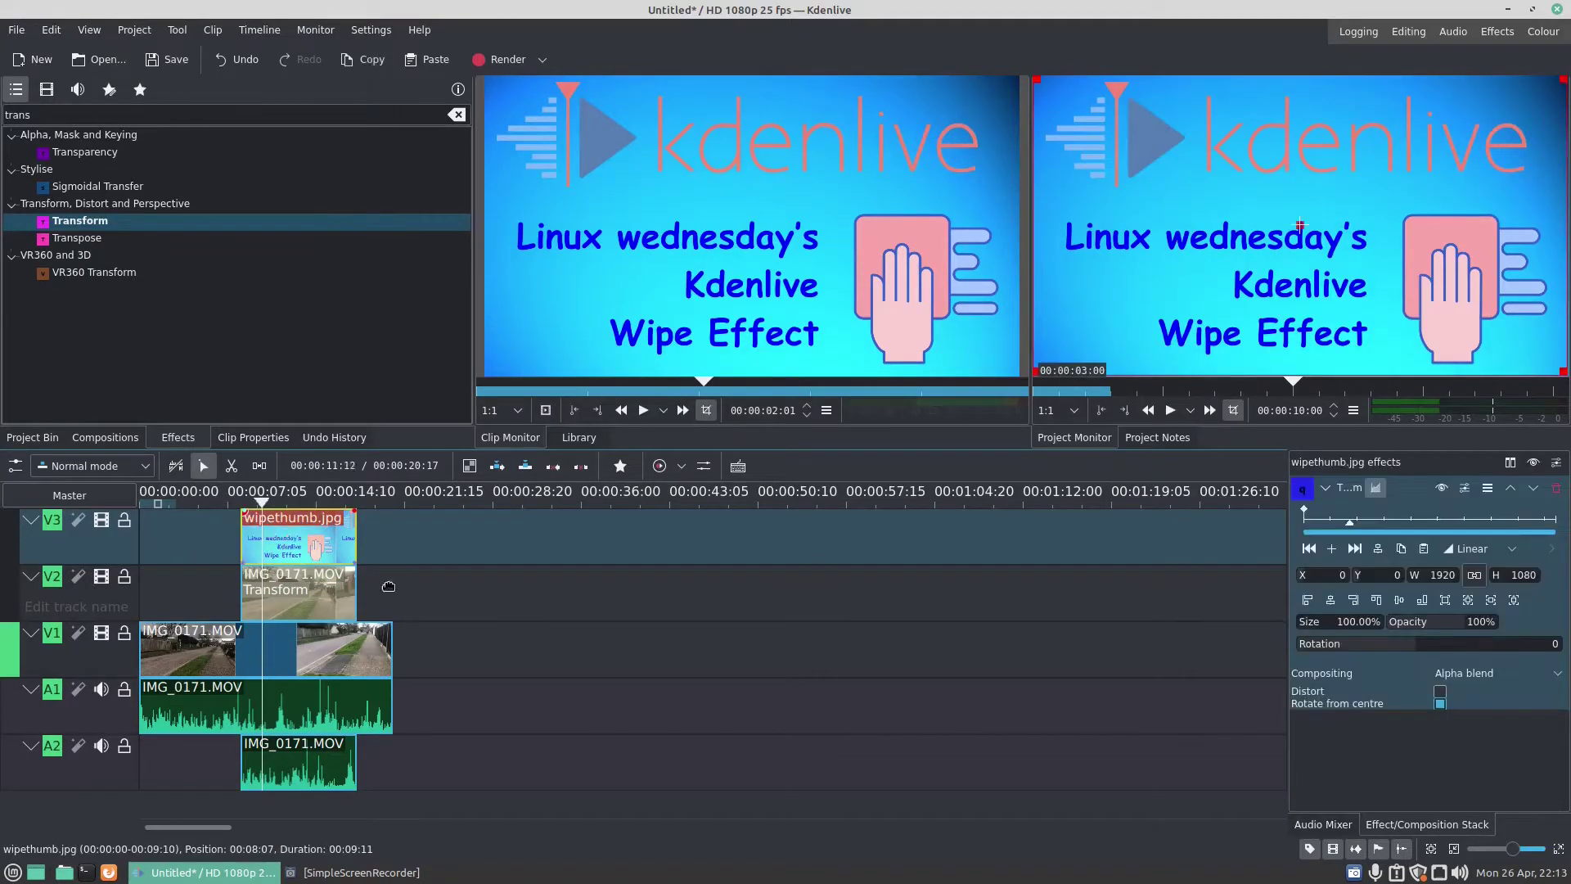
{"action": "left_click", "coordinate": [1357, 622]}
{"action": "type", "text": "70"}
{"action": "key", "text": "Return"}
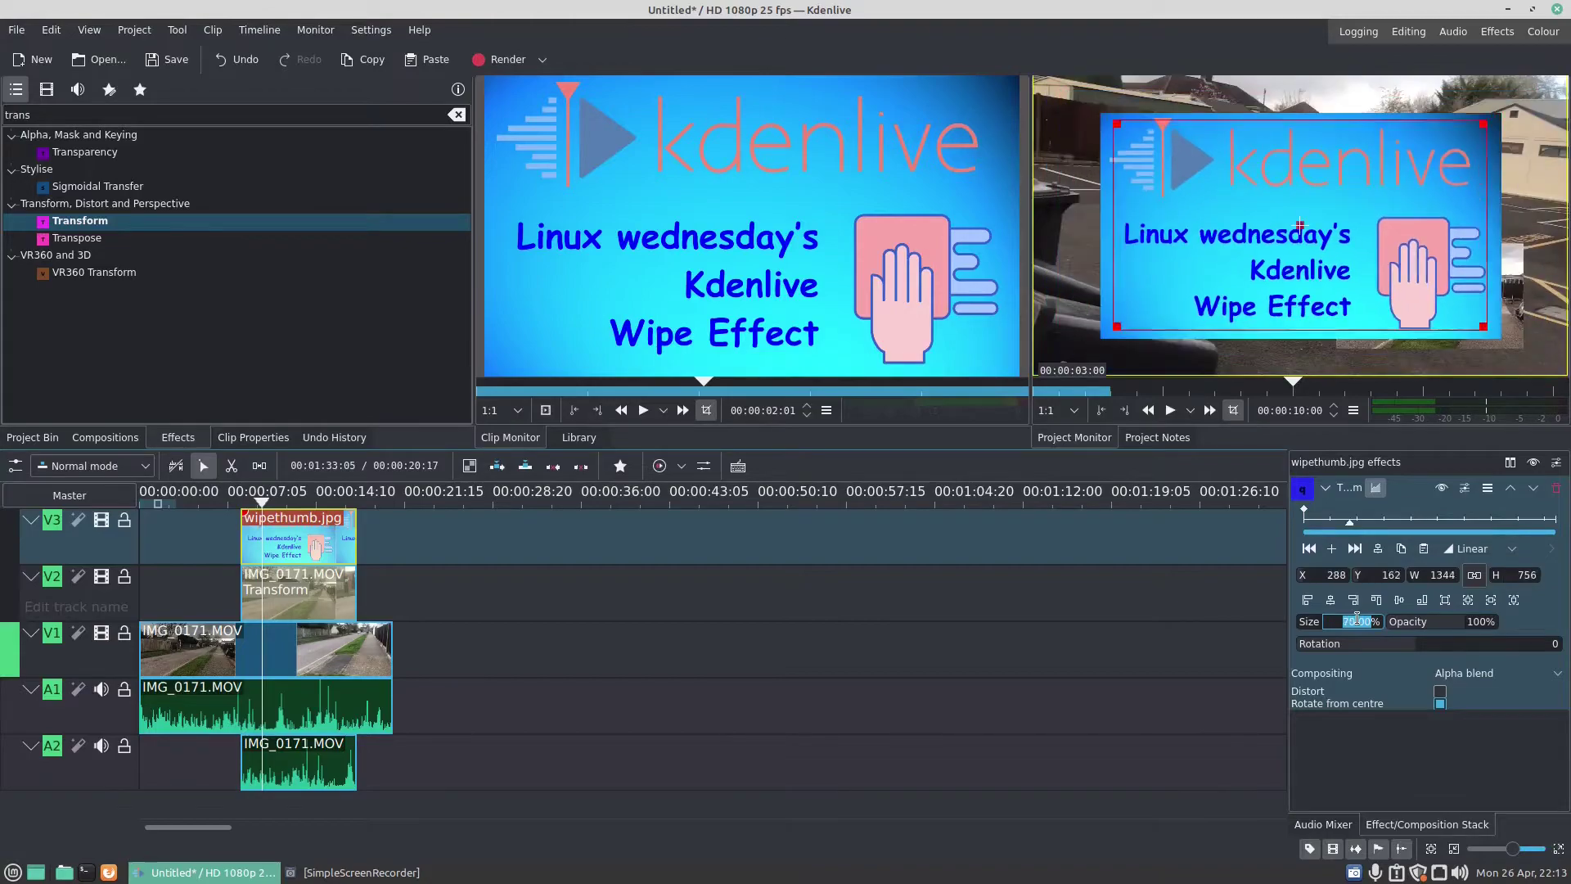
{"action": "scroll", "coordinate": [1357, 619], "scroll_direction": "down", "scroll_amount": 3}
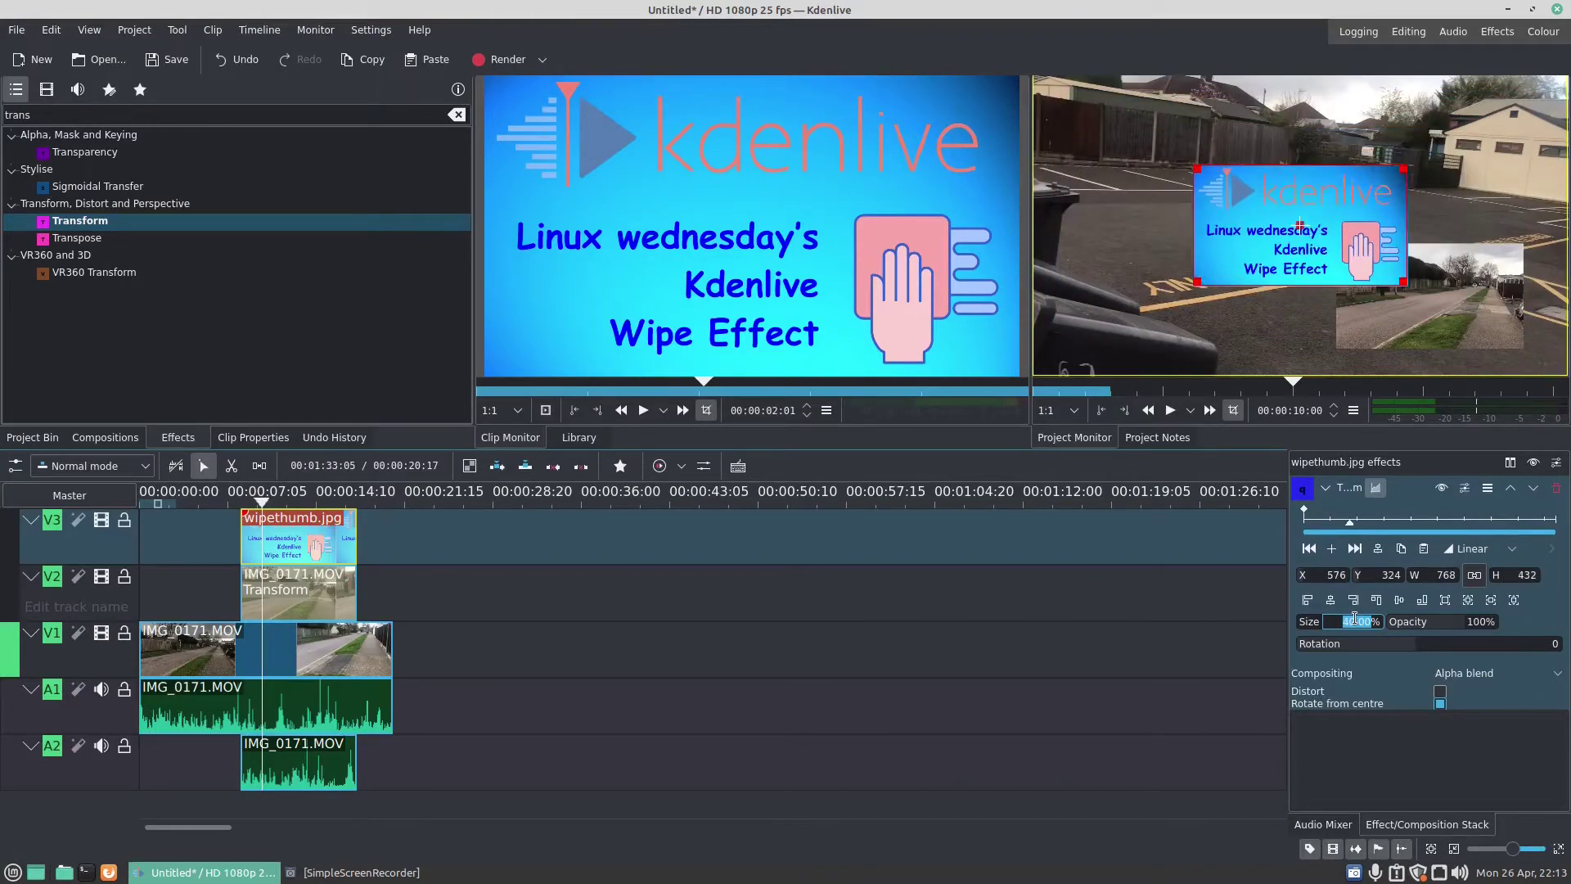
{"action": "left_click_drag", "start_coordinate": [1300, 226], "coordinate": [1149, 141]}
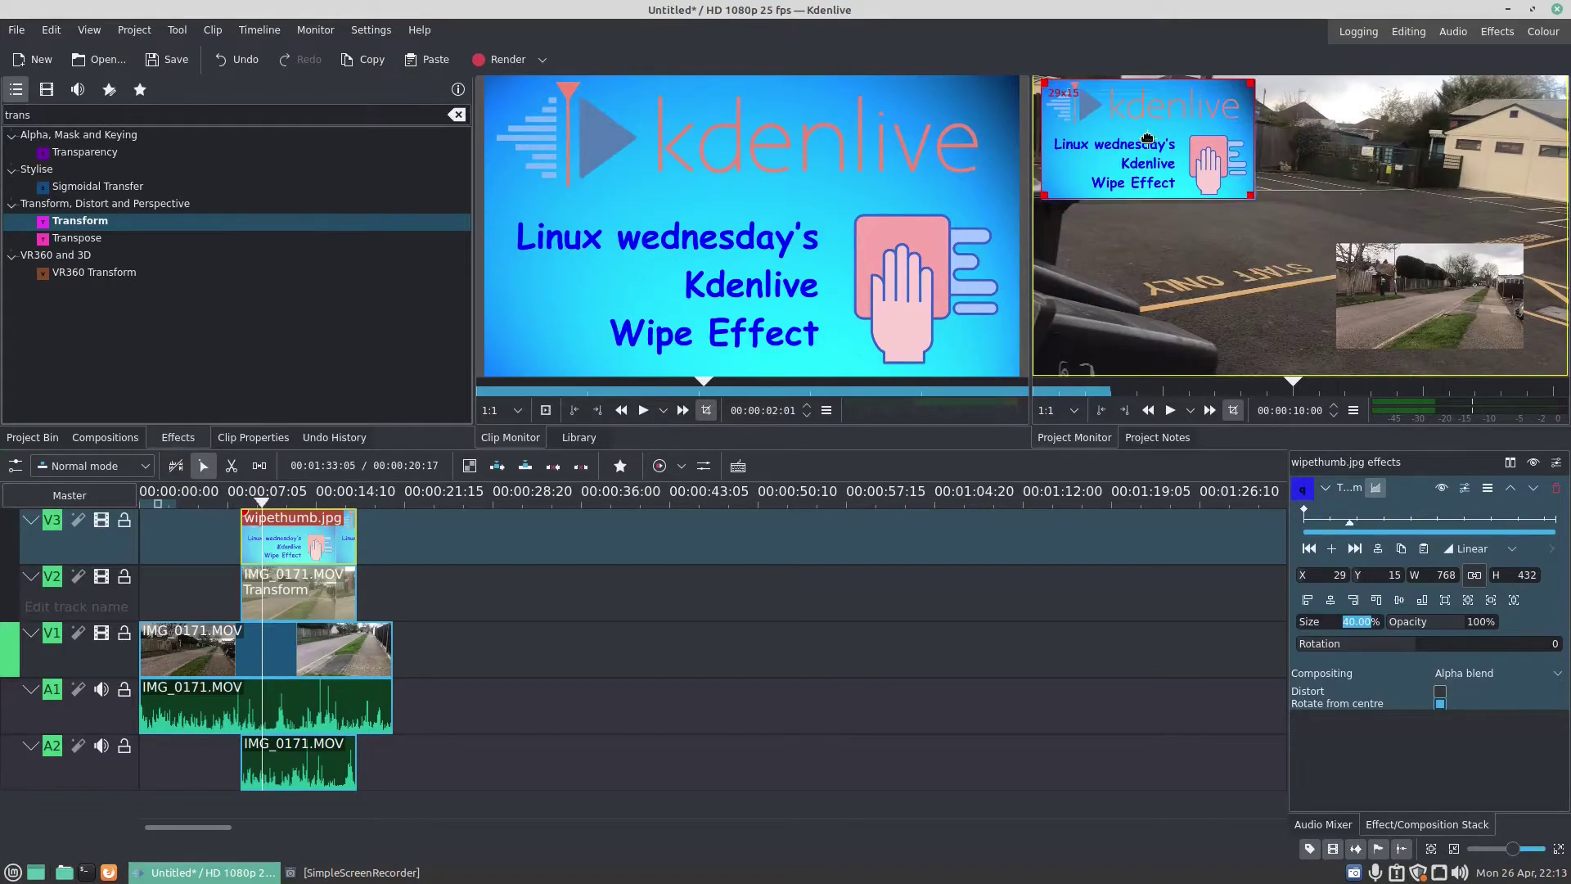
{"action": "left_click", "coordinate": [160, 542]}
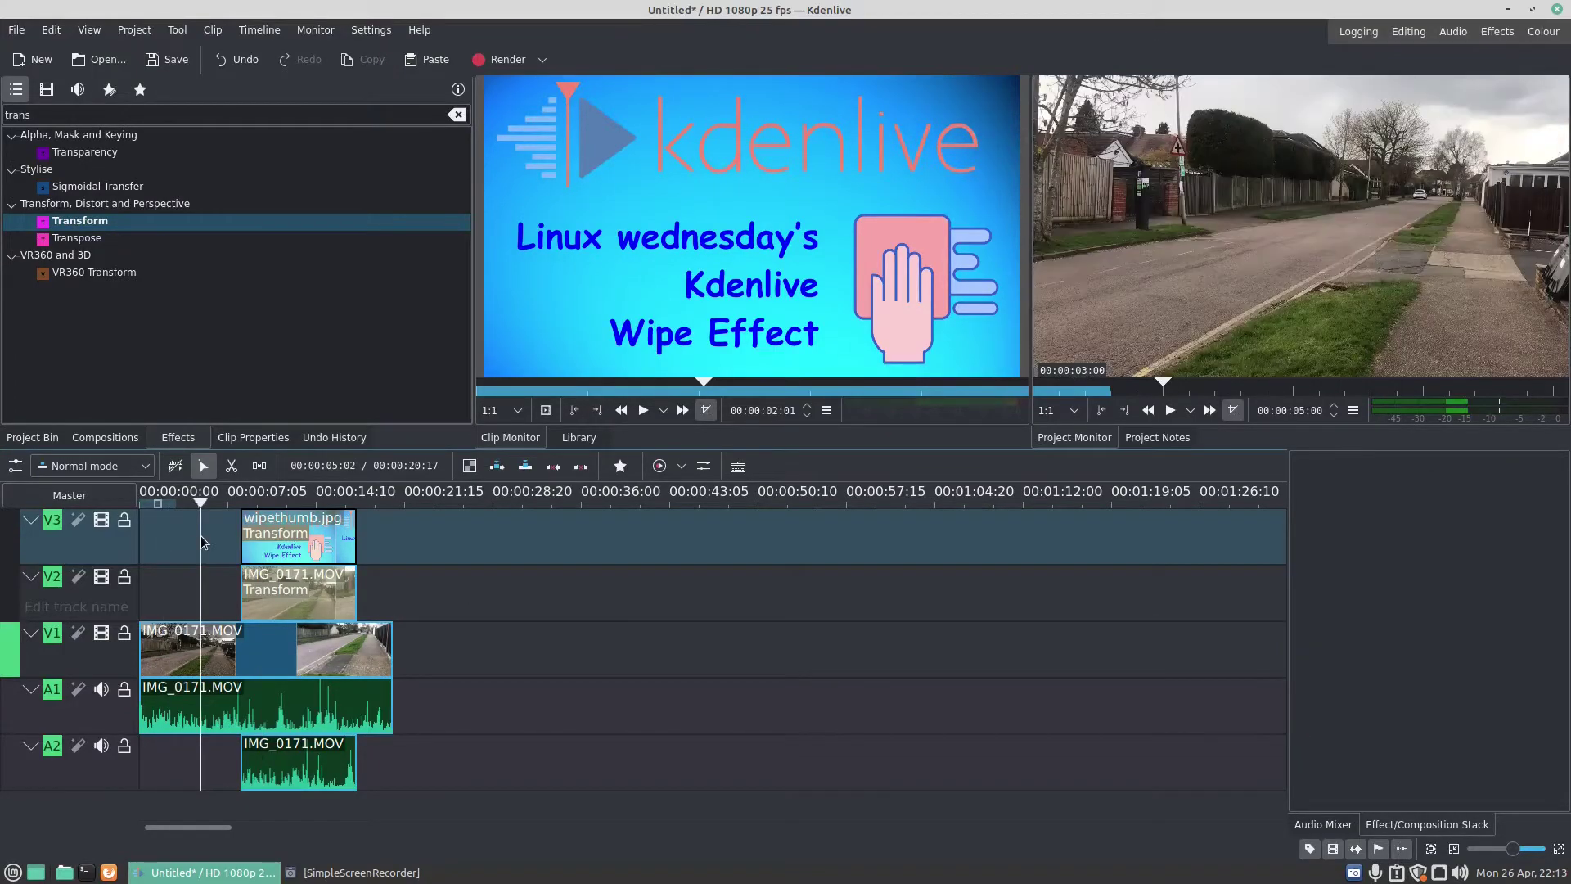
{"action": "key", "text": "space"}
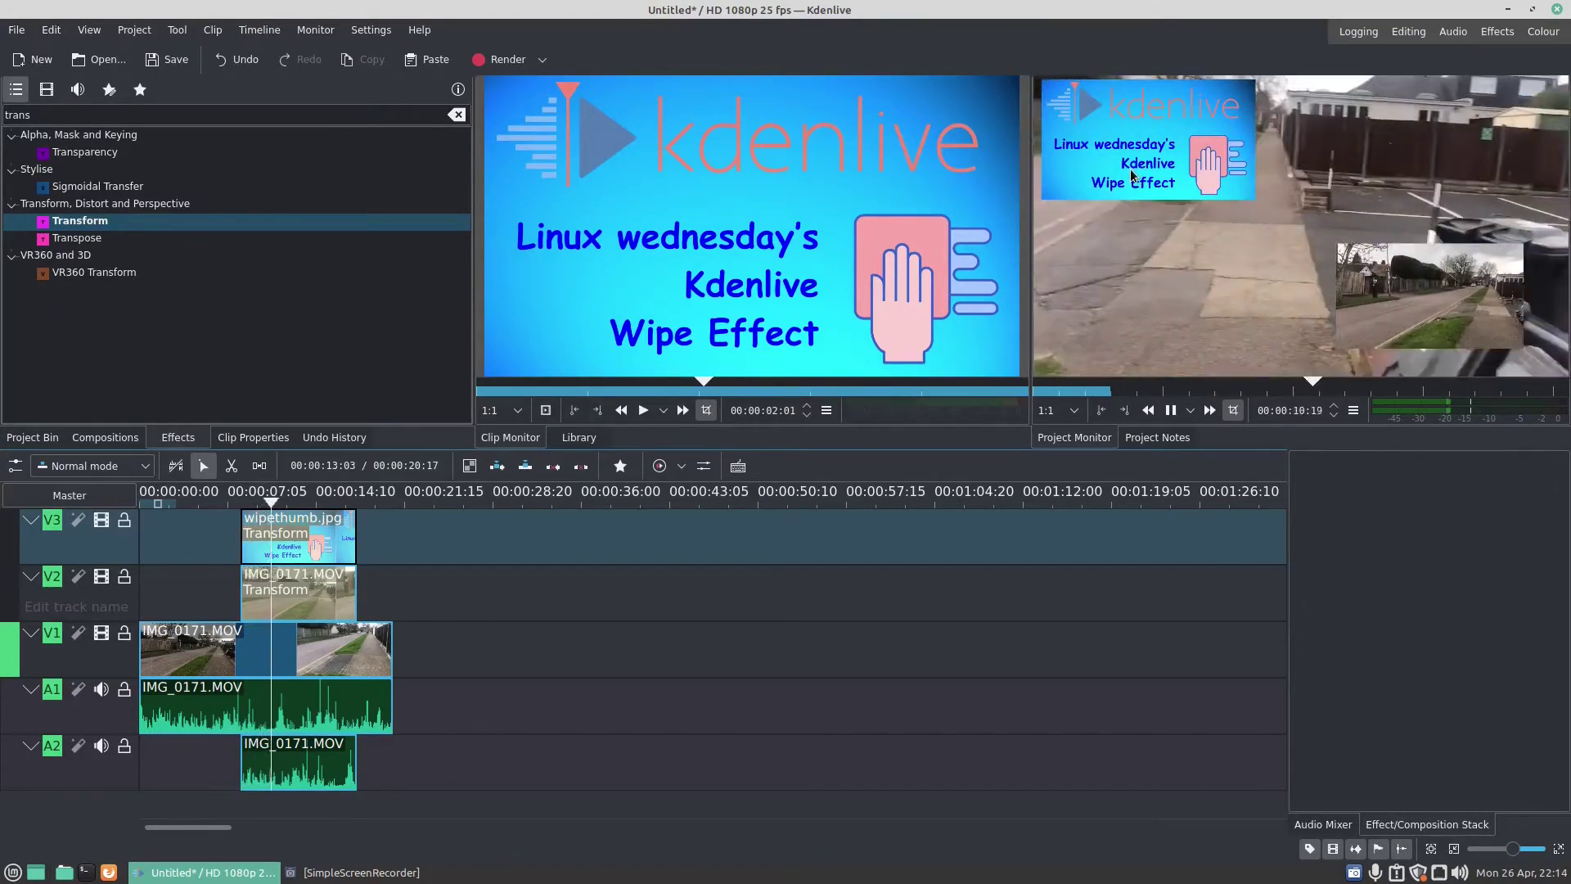
{"action": "key", "text": "space"}
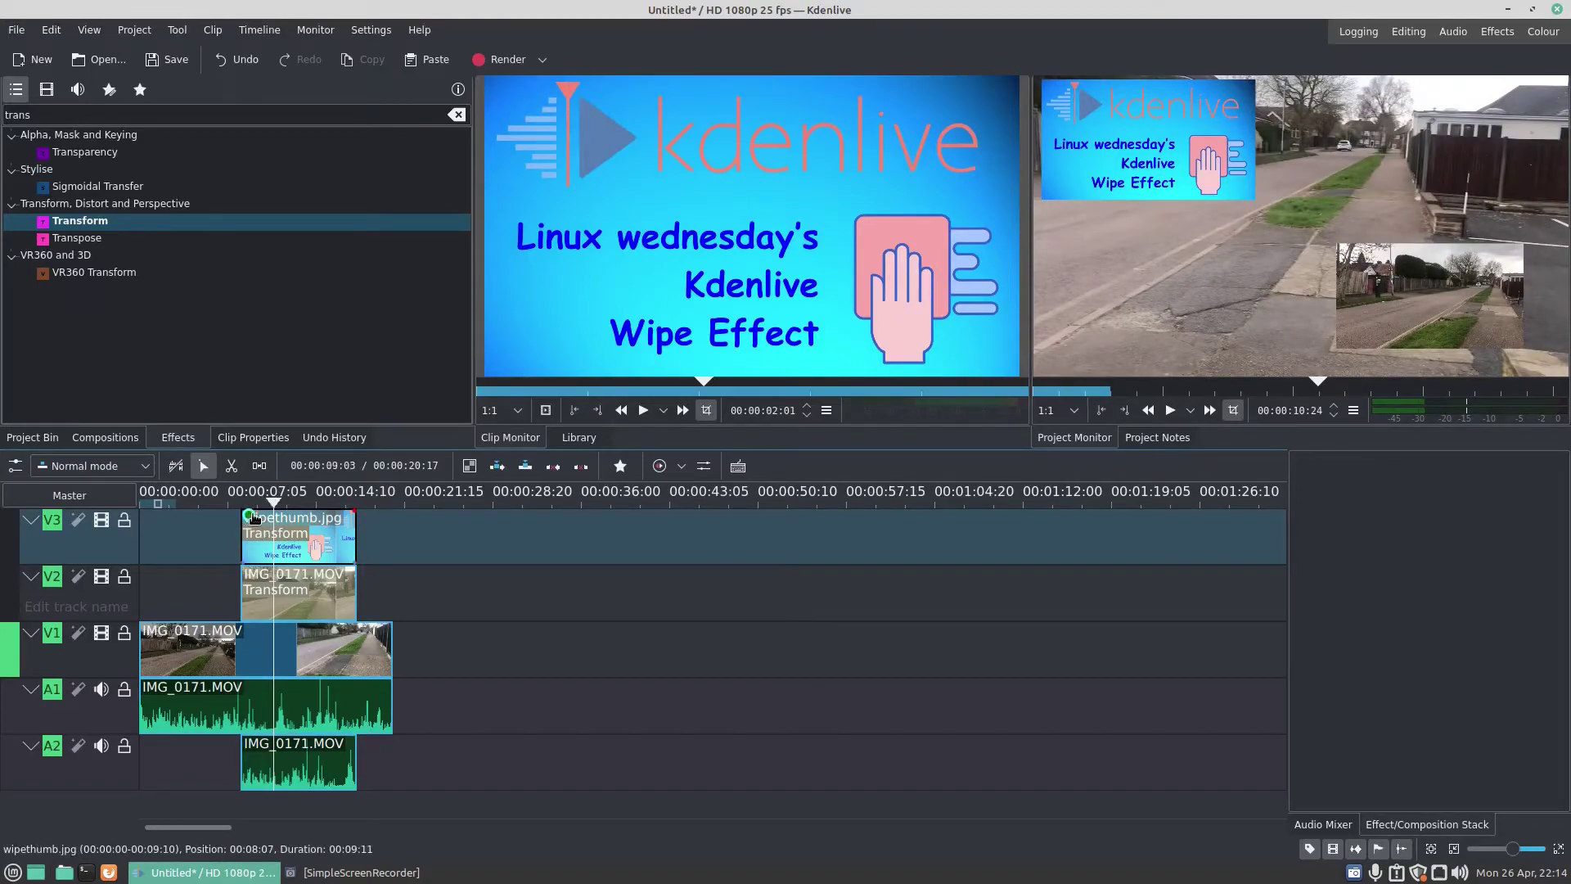
Add Fade in to the wipethumb.jpg clip on V3 and set its duration to 00:00:00:20
{"action": "left_click_drag", "start_coordinate": [248, 521], "coordinate": [247, 522]}
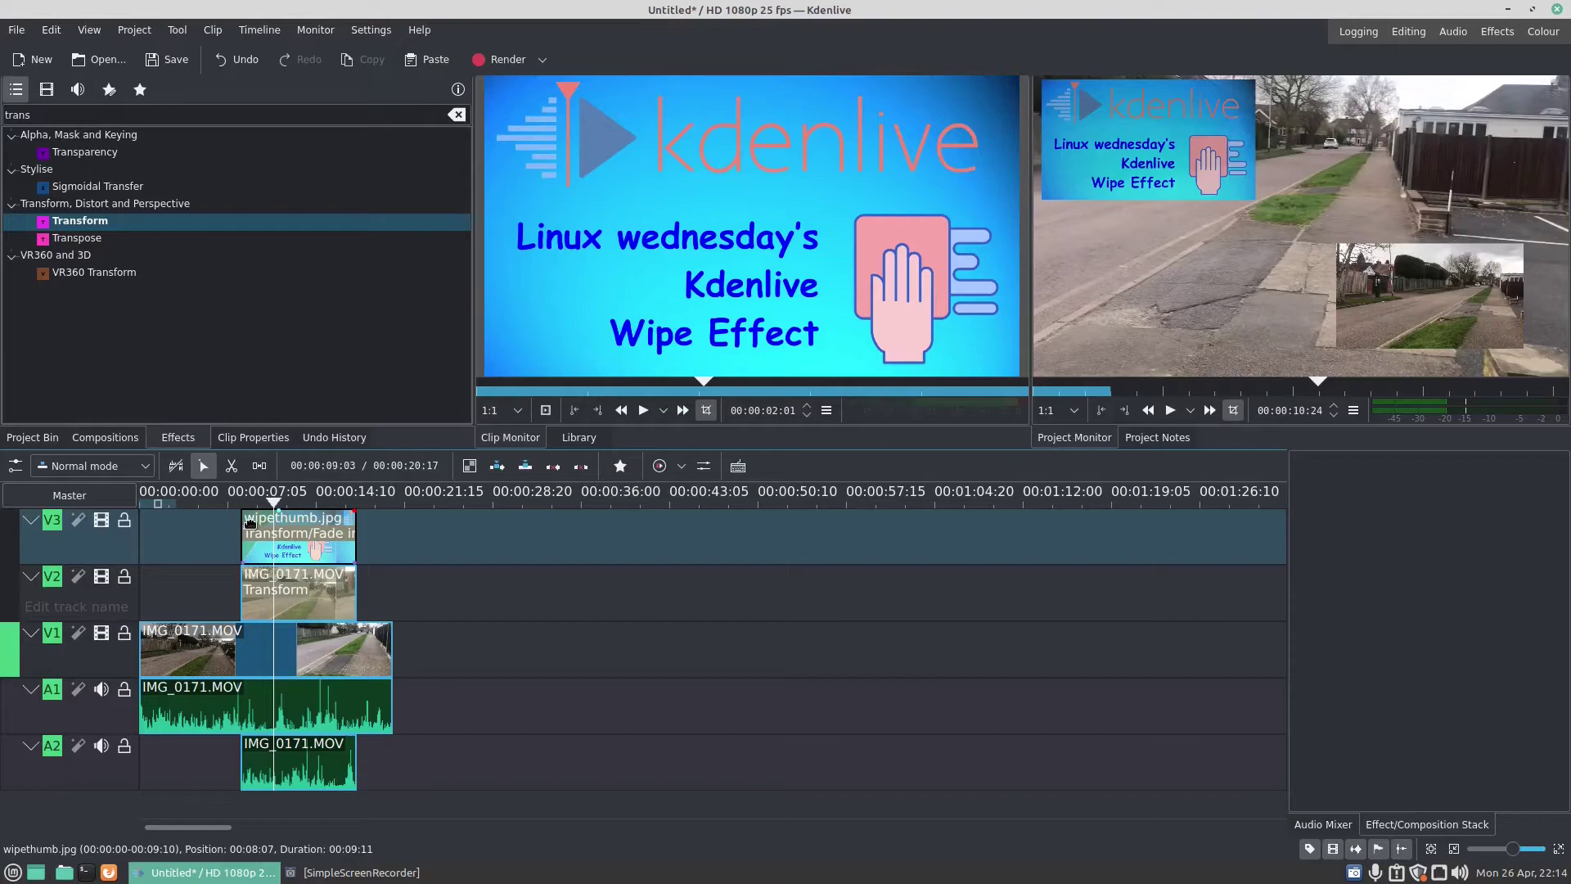
{"action": "left_click", "coordinate": [247, 521]}
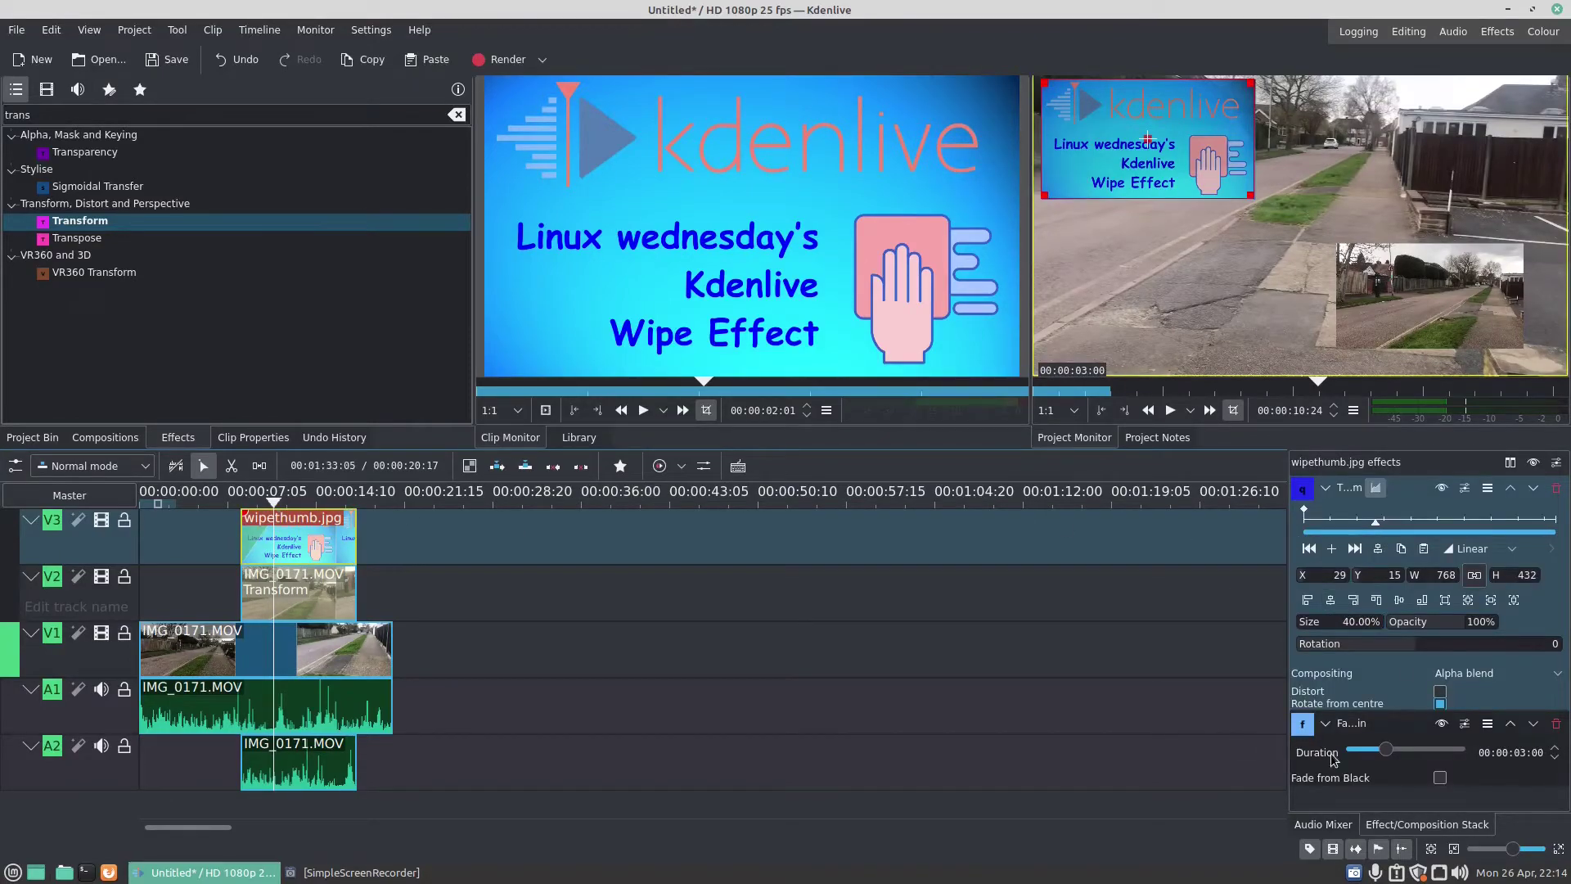
{"action": "scroll", "coordinate": [1513, 753], "scroll_direction": "down", "scroll_amount": 9}
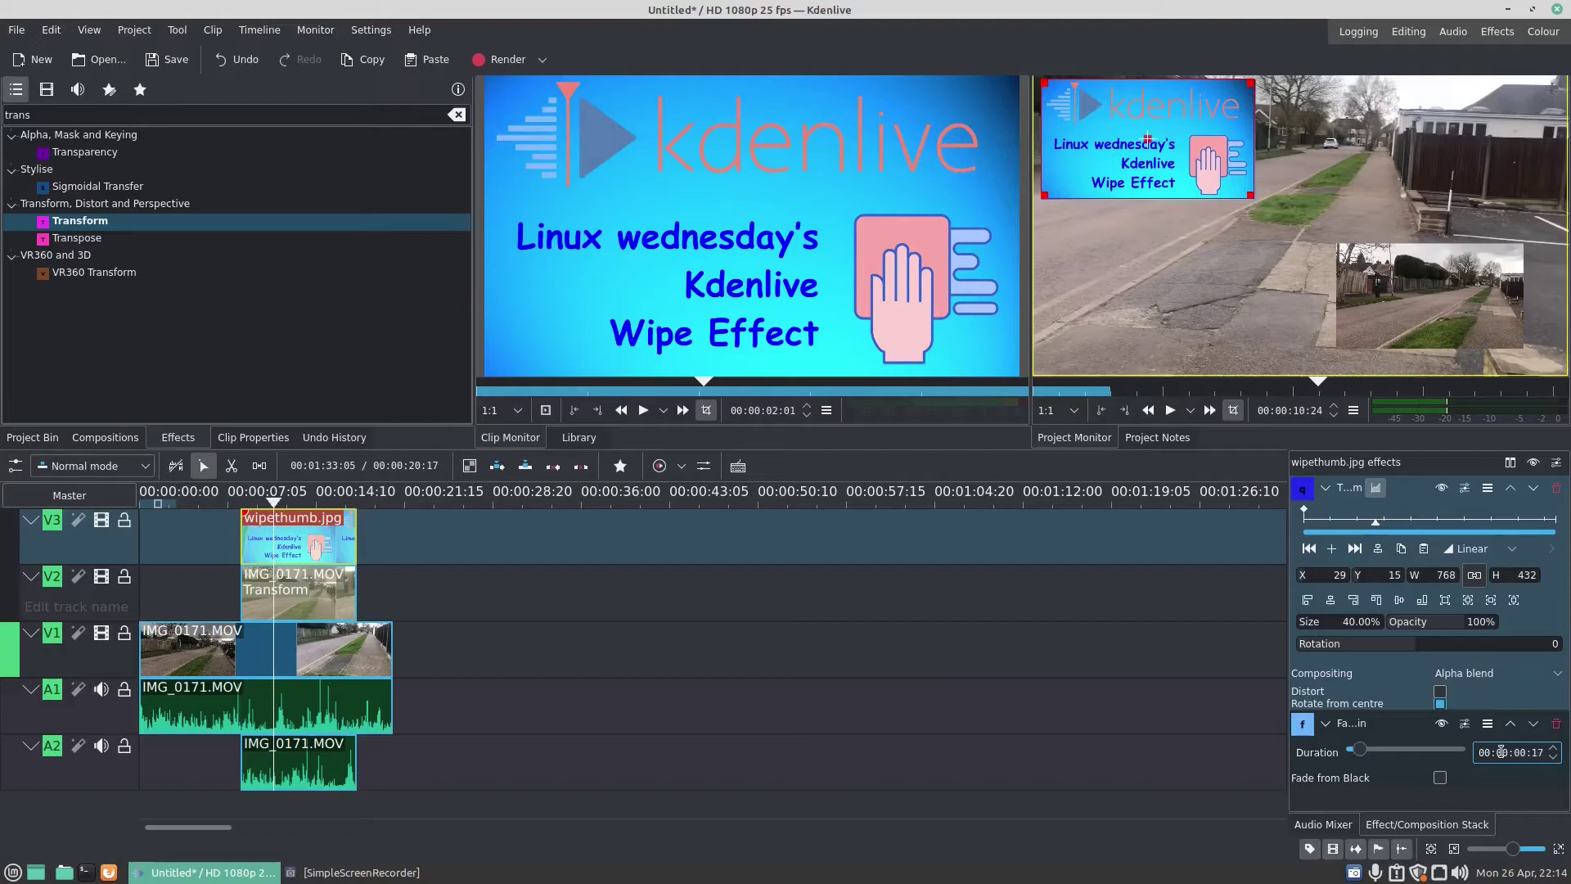
Give the V2 IMG_0171.MOV inset a 00:00:00:20 fade-in, then play the timeline to preview it
{"action": "left_click", "coordinate": [273, 599]}
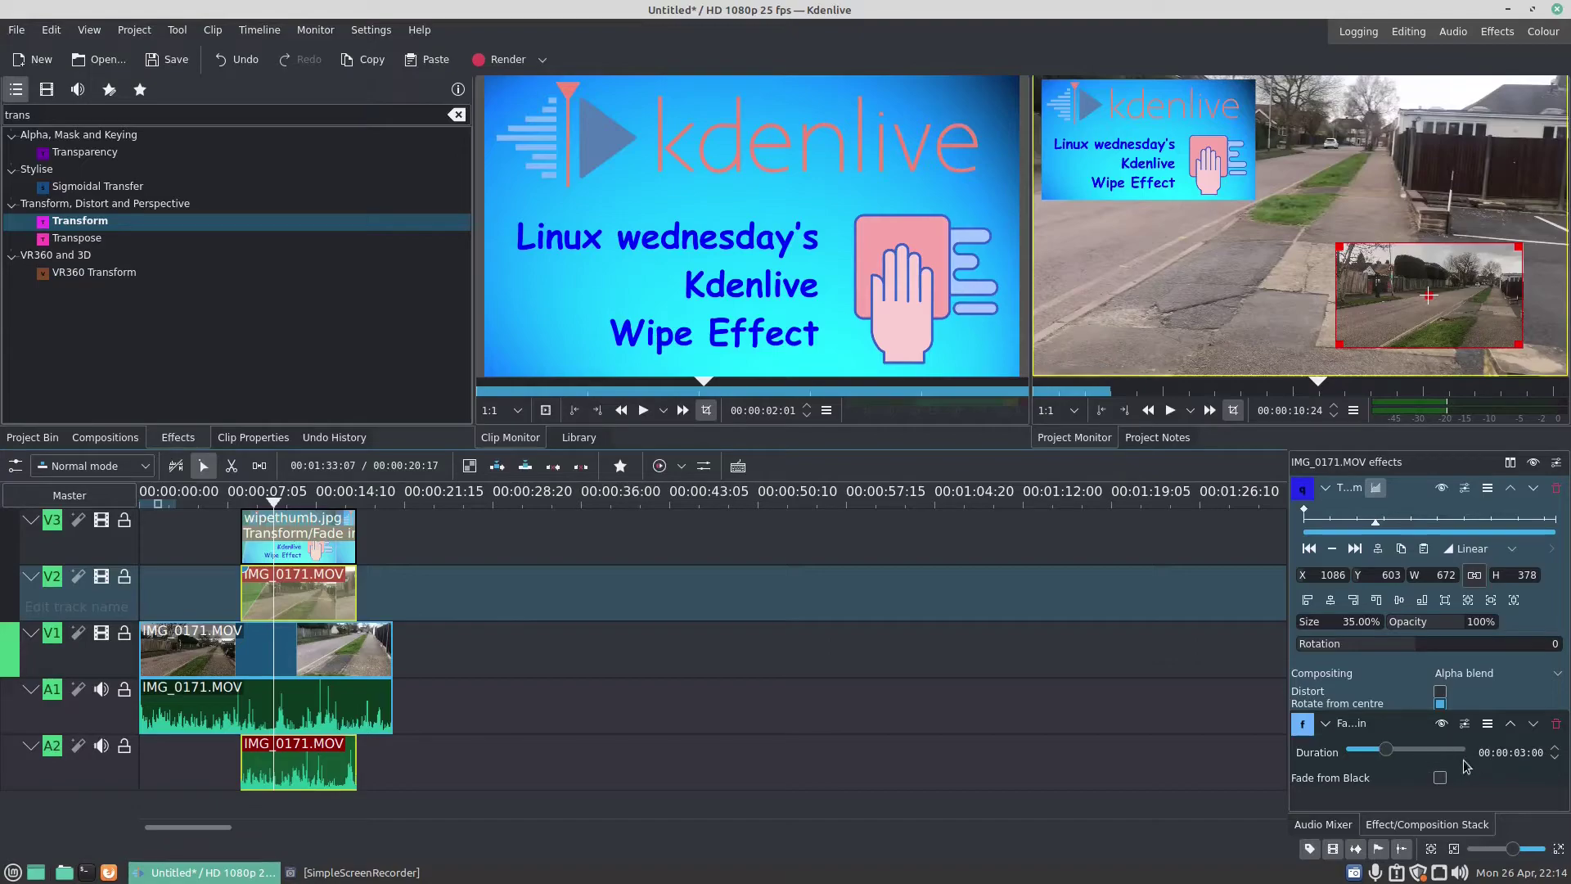
{"action": "scroll", "coordinate": [1512, 750], "scroll_direction": "down", "scroll_amount": 9}
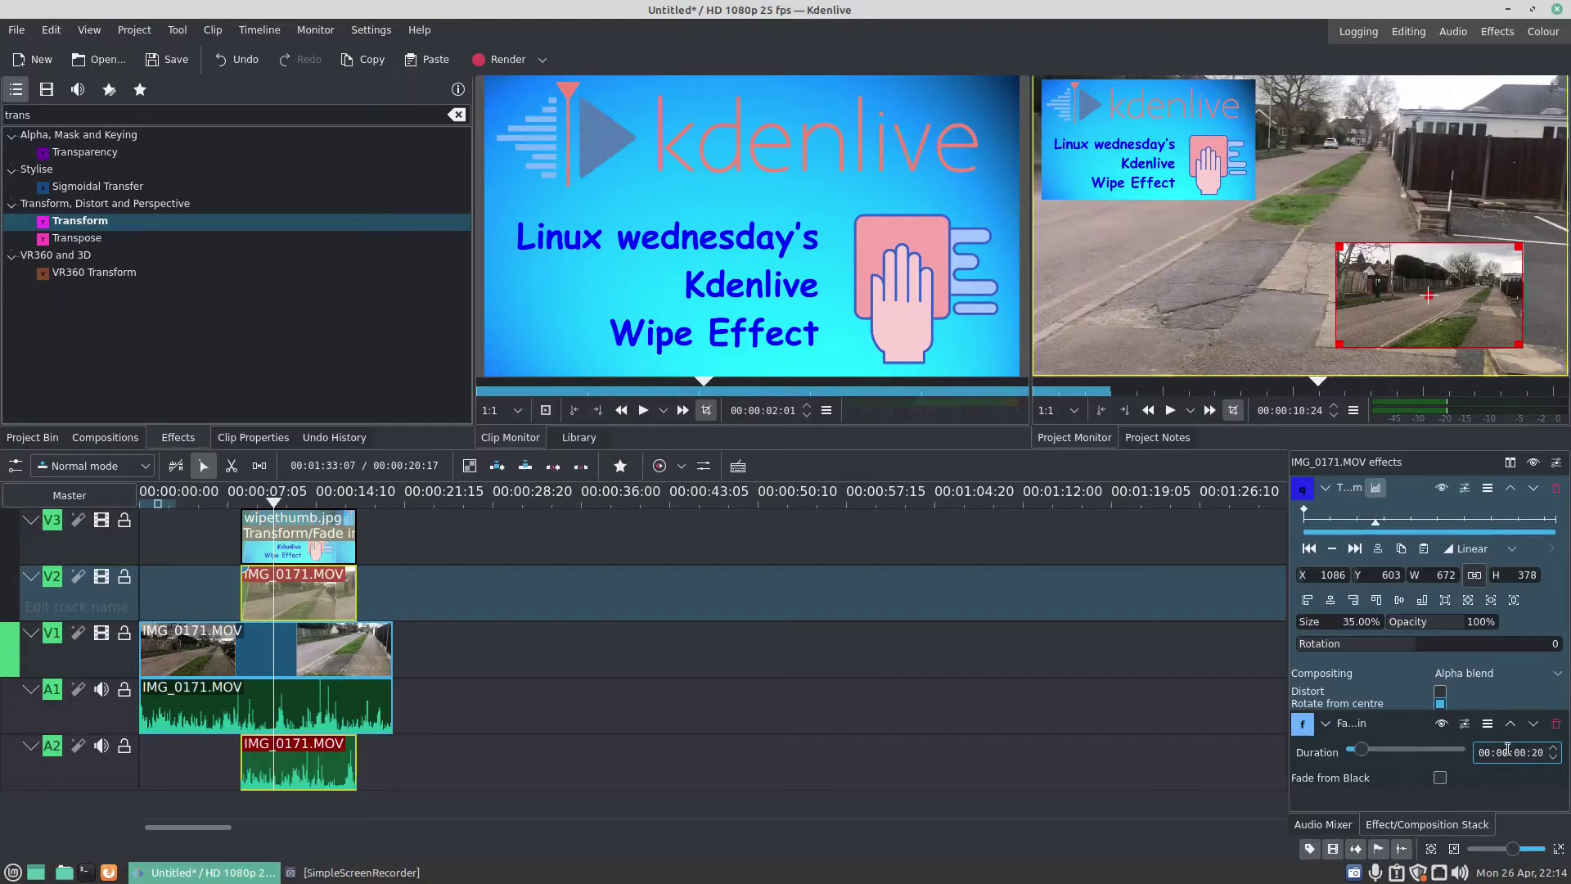
{"action": "left_click", "coordinate": [193, 561]}
{"action": "key", "text": "space"}
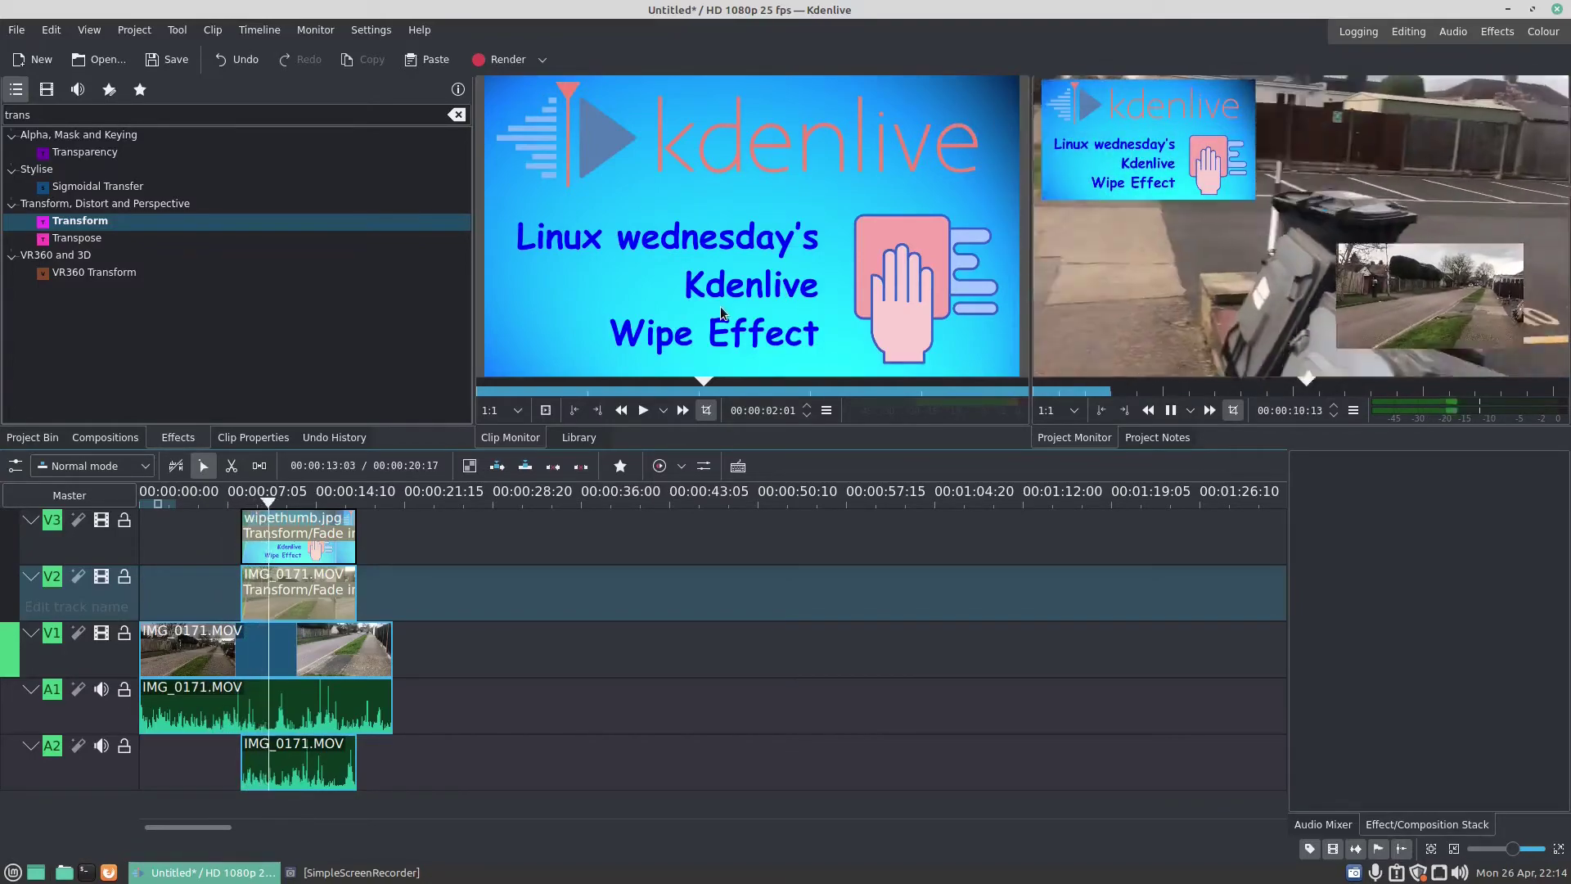
Pause the Project Monitor preview playback
{"action": "key", "text": "space"}
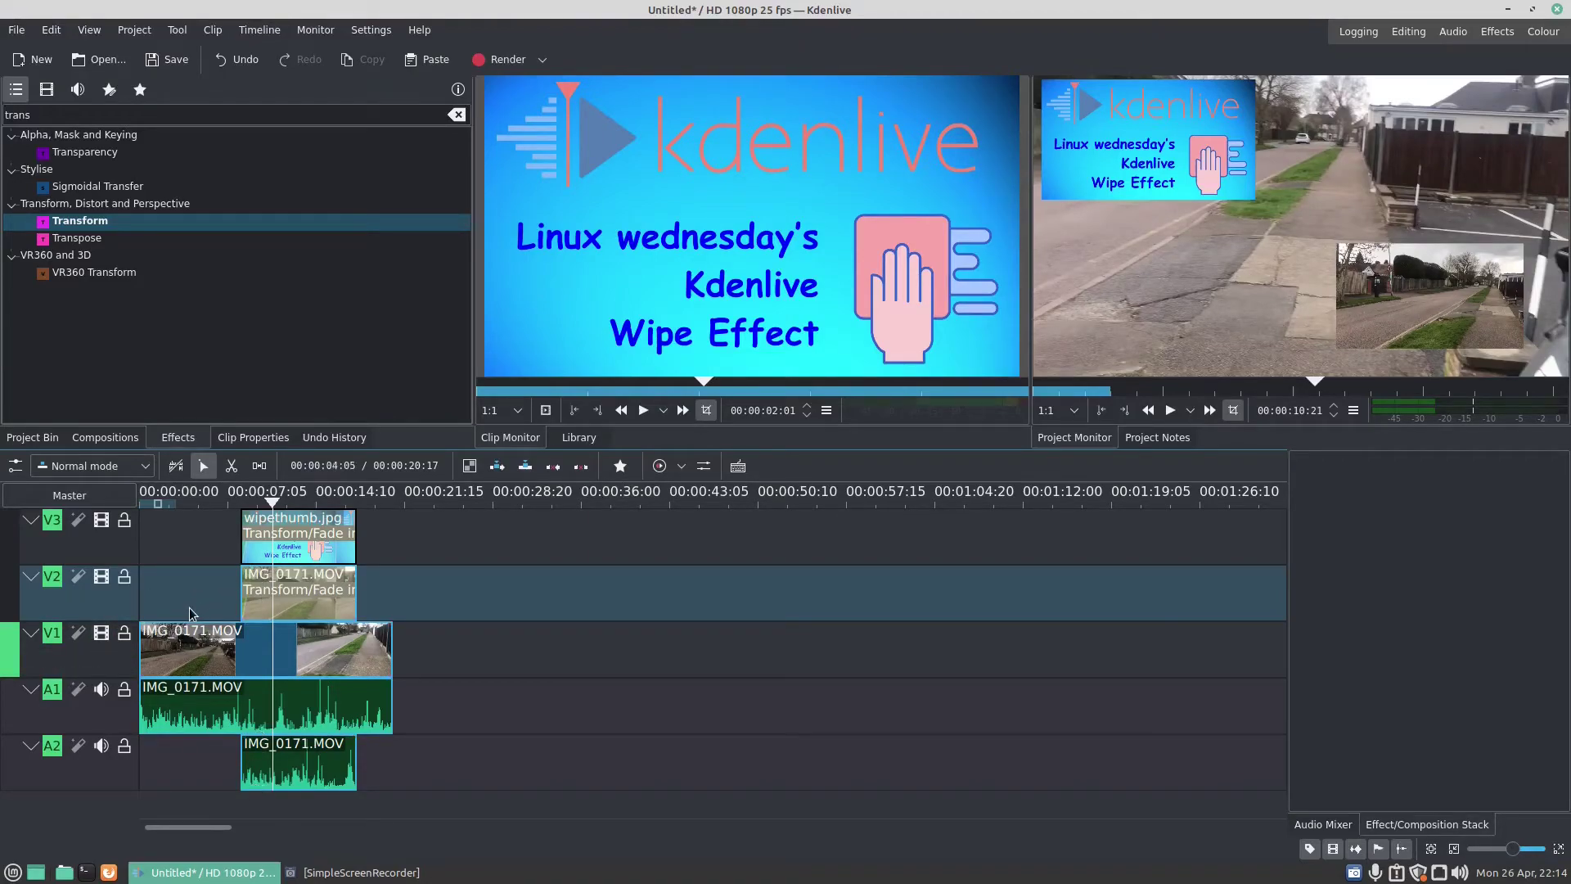
Insert one video track, V4, above V3 from V3's track menu
{"action": "right_click", "coordinate": [29, 536]}
{"action": "left_click", "coordinate": [45, 545]}
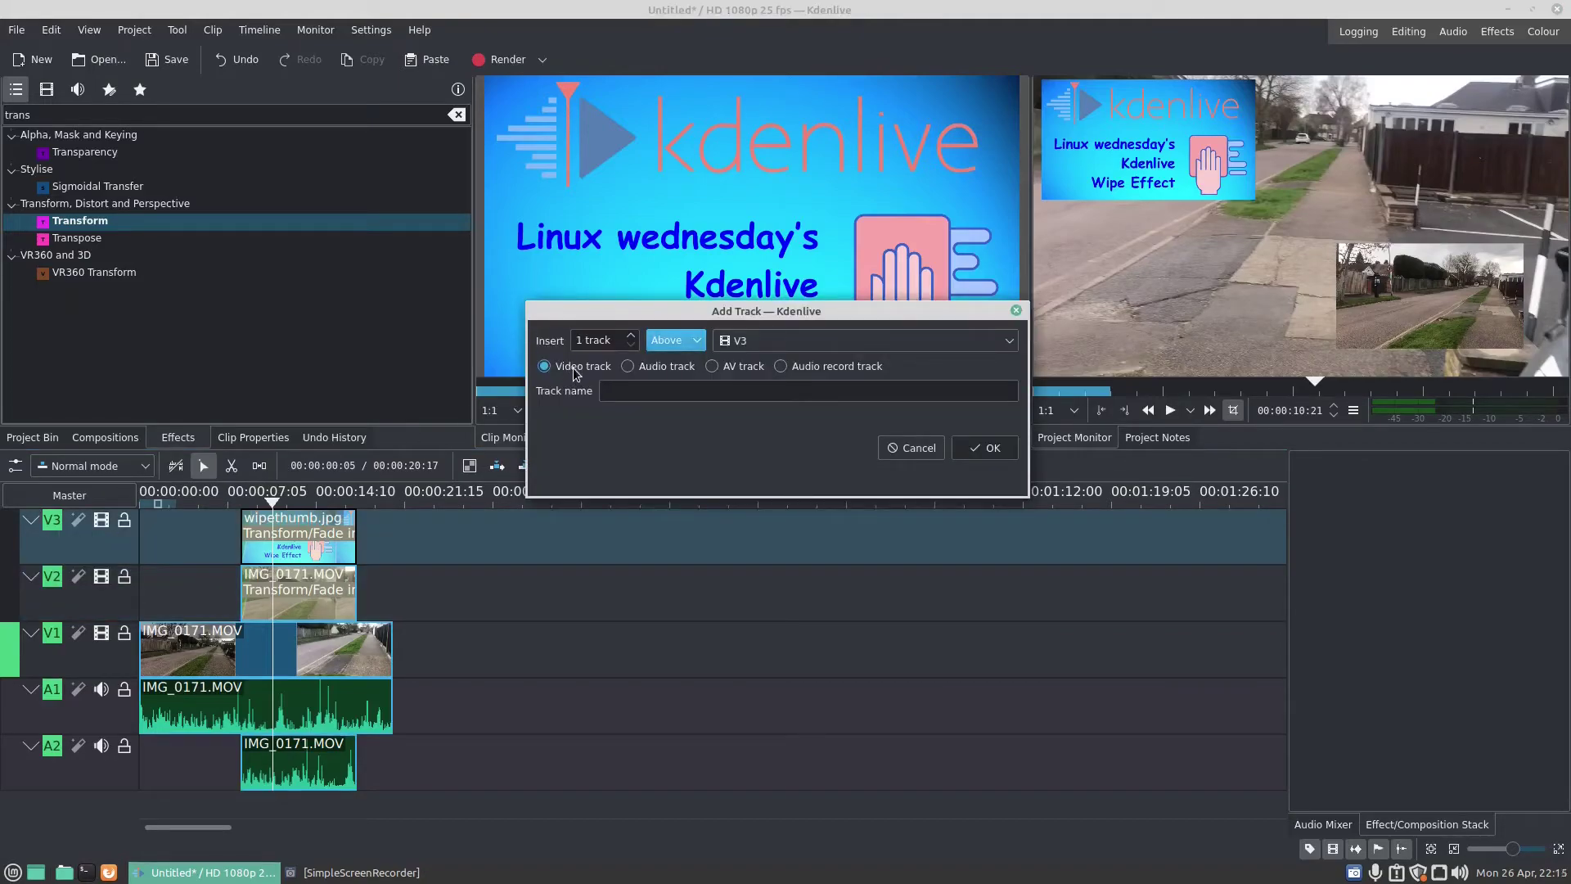
{"action": "left_click", "coordinate": [985, 448]}
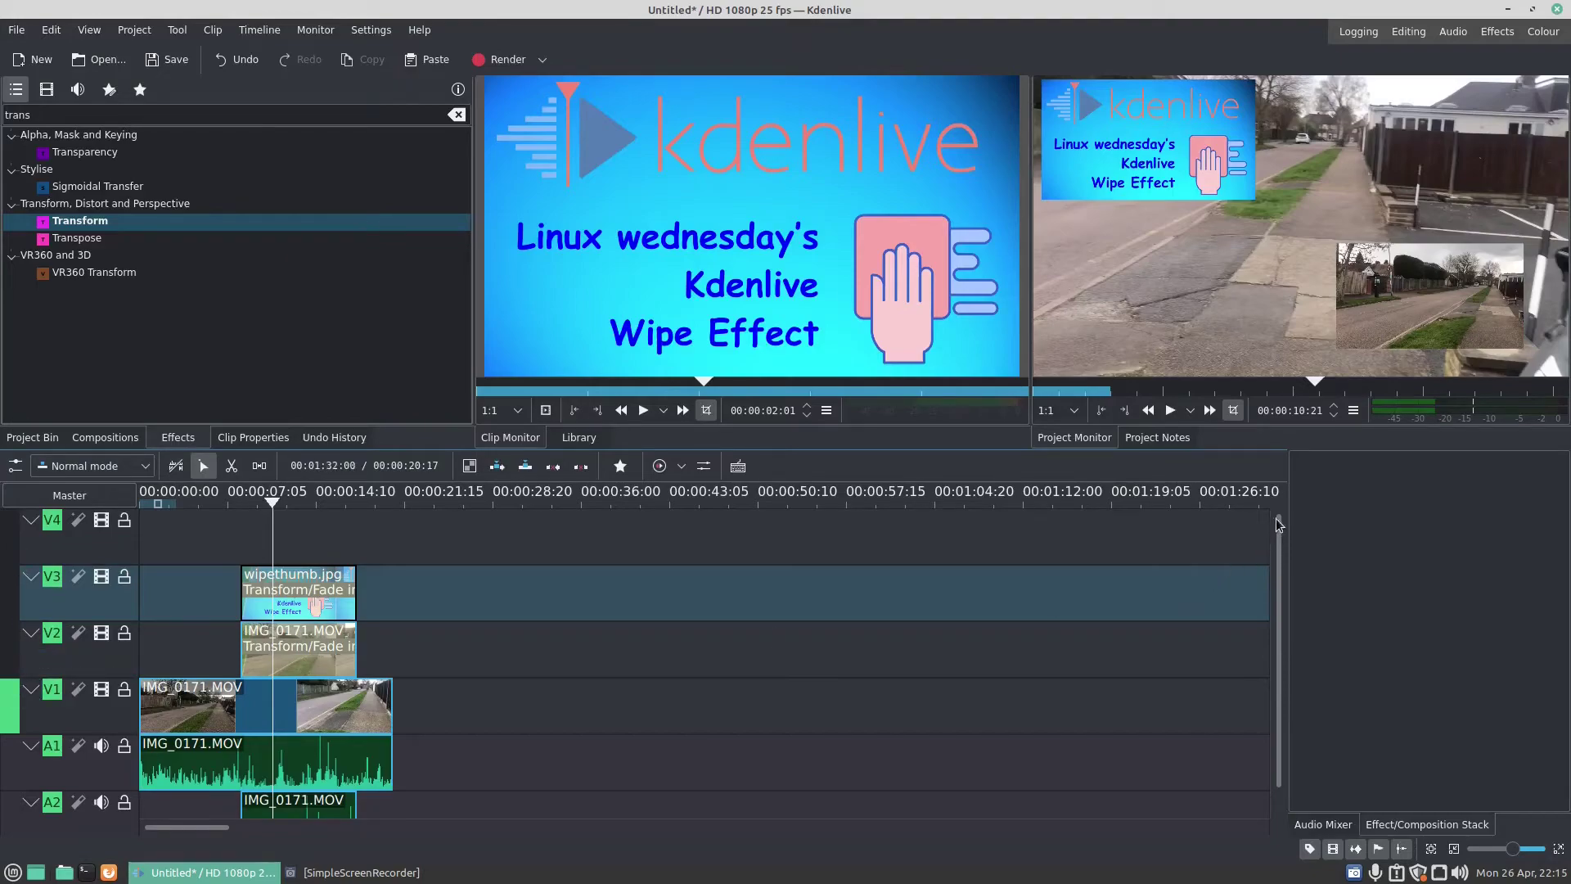
Show the Project Bin and load IMG_0171.MOV into the Clip Monitor
{"action": "scroll", "coordinate": [1270, 567], "scroll_direction": "down", "scroll_amount": 1}
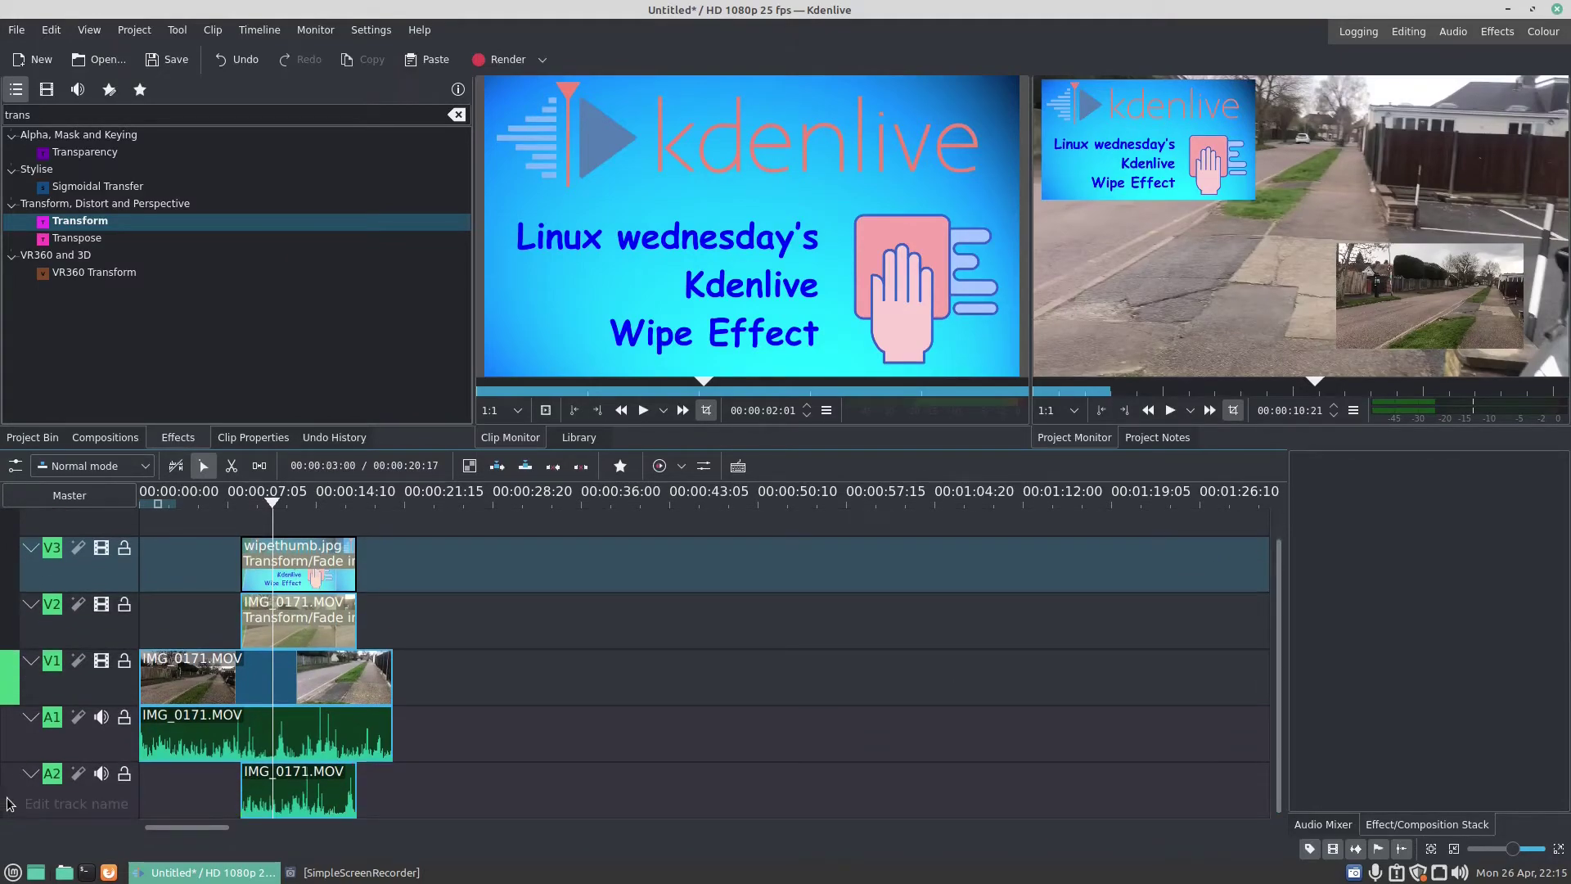
{"action": "scroll", "coordinate": [1275, 587], "scroll_direction": "up", "scroll_amount": 1}
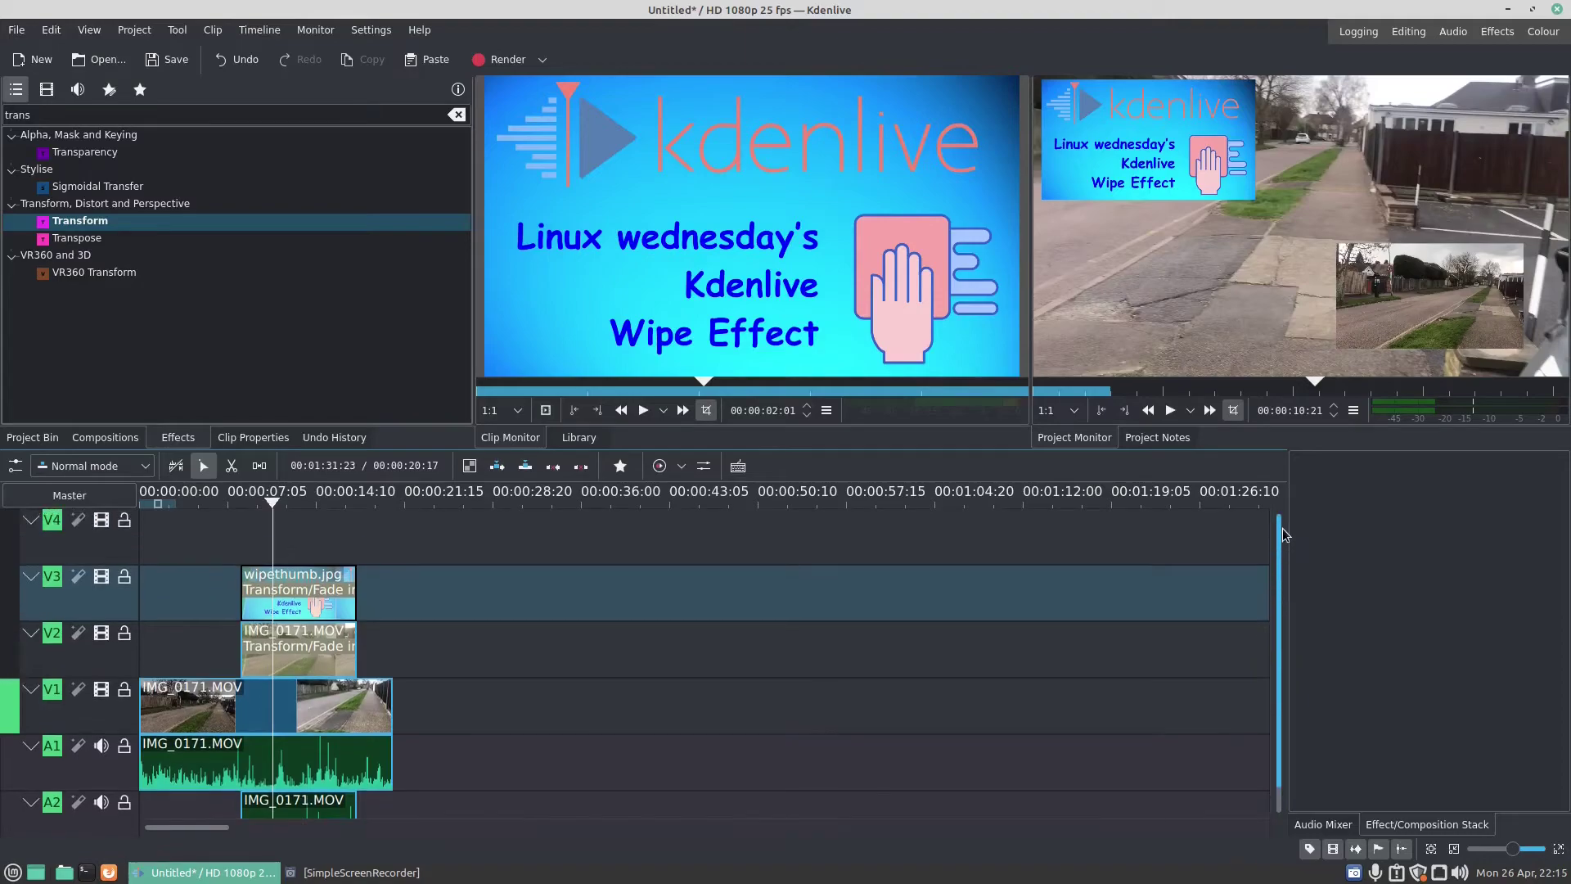
{"action": "left_click", "coordinate": [32, 437]}
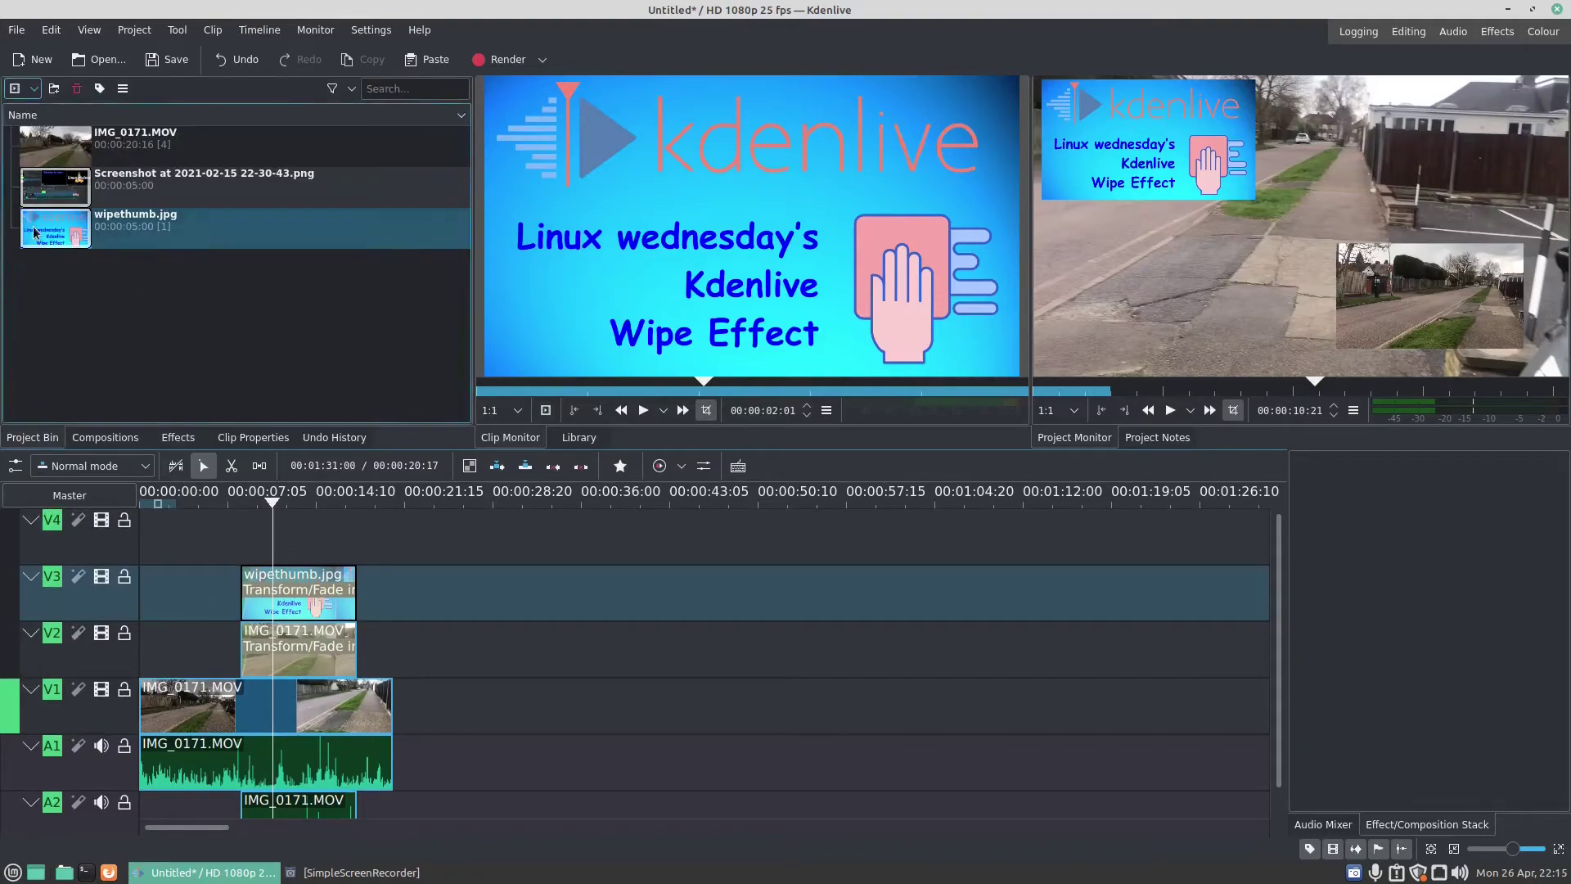
{"action": "left_click", "coordinate": [45, 154]}
Make V4 the target track and try dragging IMG_0171.MOV onto it
{"action": "left_click", "coordinate": [234, 530]}
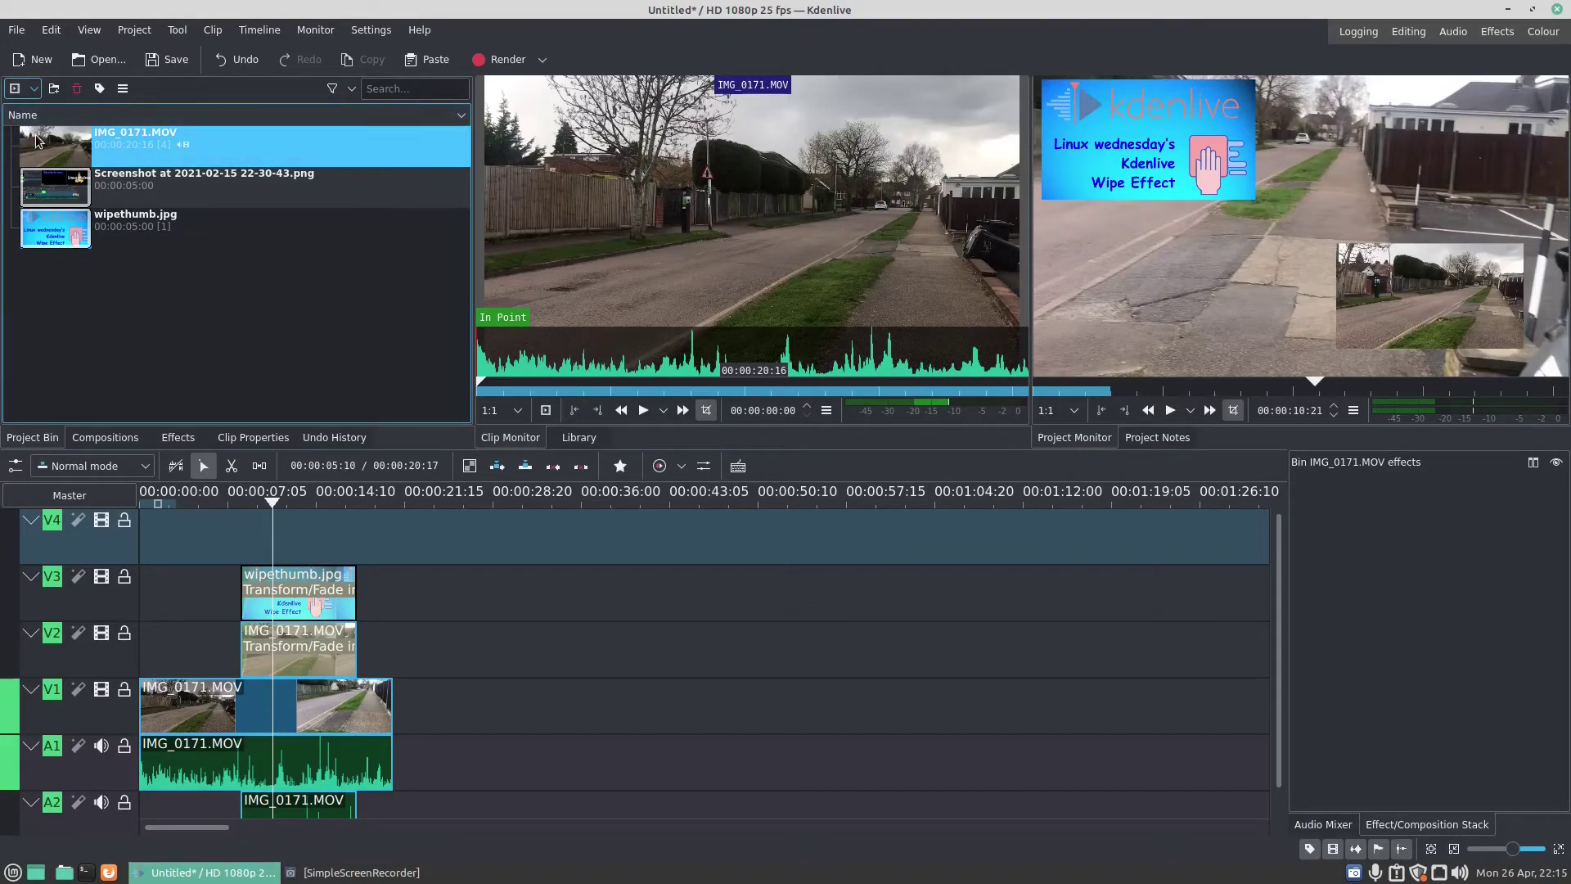
{"action": "left_click_drag", "start_coordinate": [41, 141], "coordinate": [240, 517]}
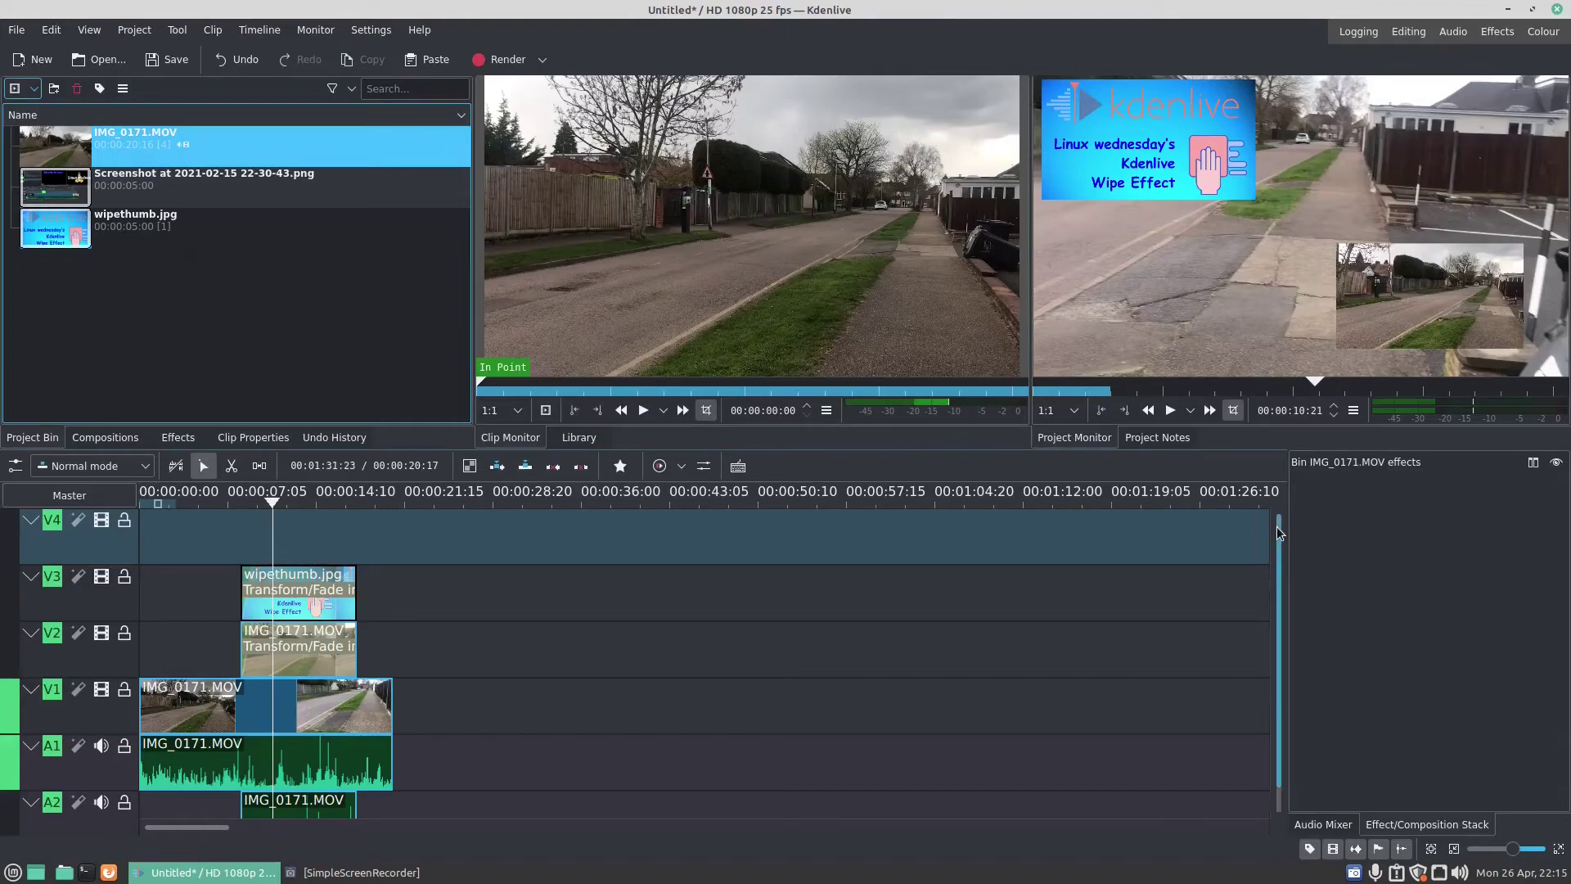
{"action": "left_click_drag", "start_coordinate": [1276, 527], "coordinate": [1265, 703]}
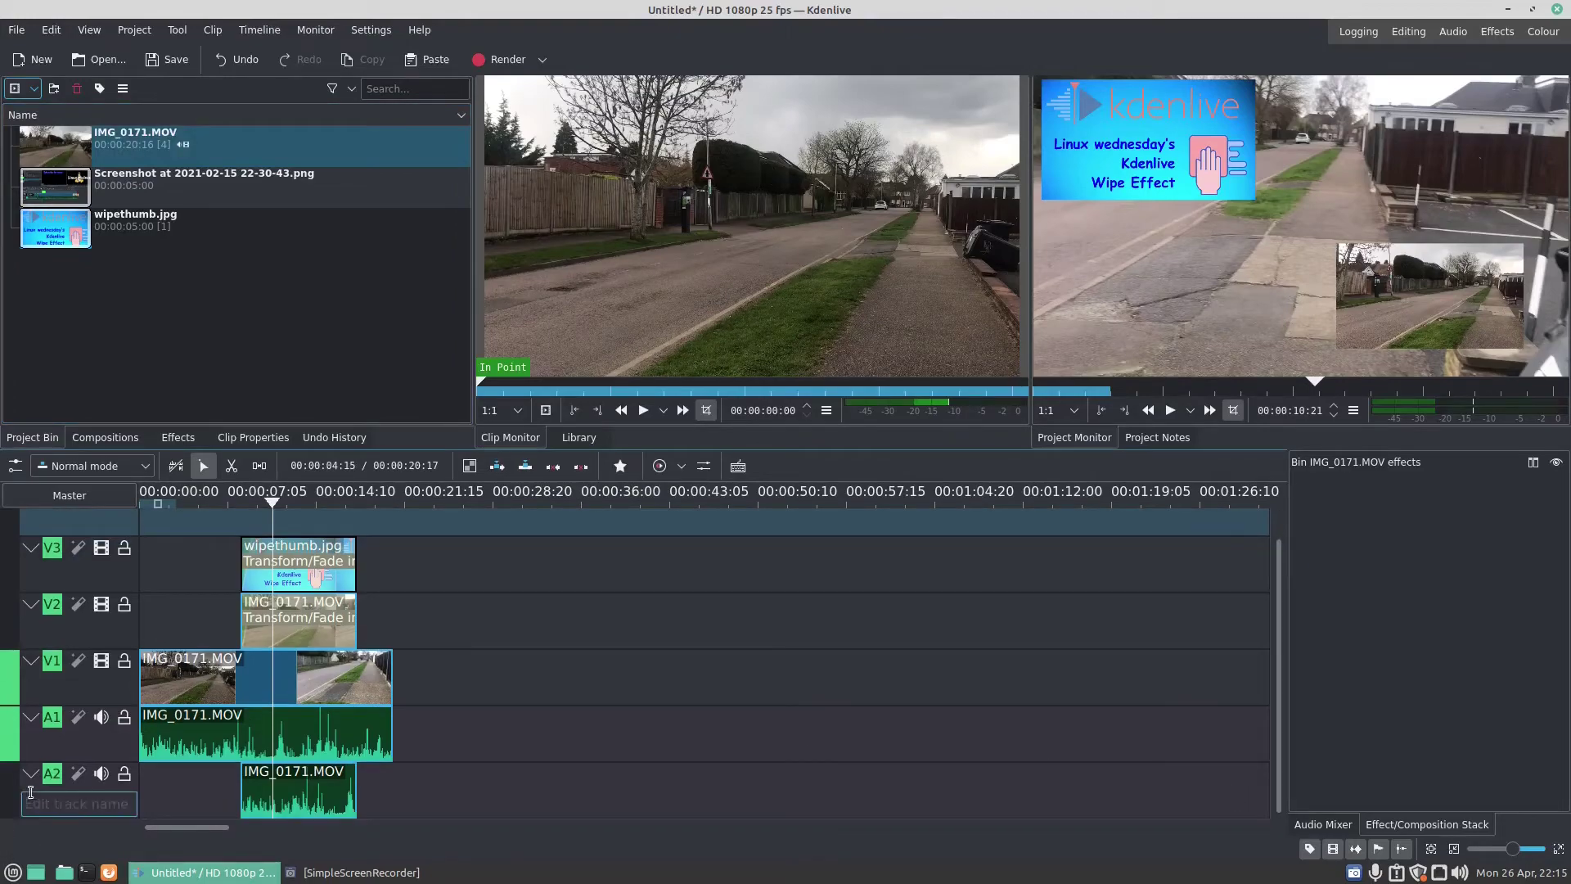
Insert one audio track, A3, under A2 from A2's track menu
{"action": "right_click", "coordinate": [29, 784]}
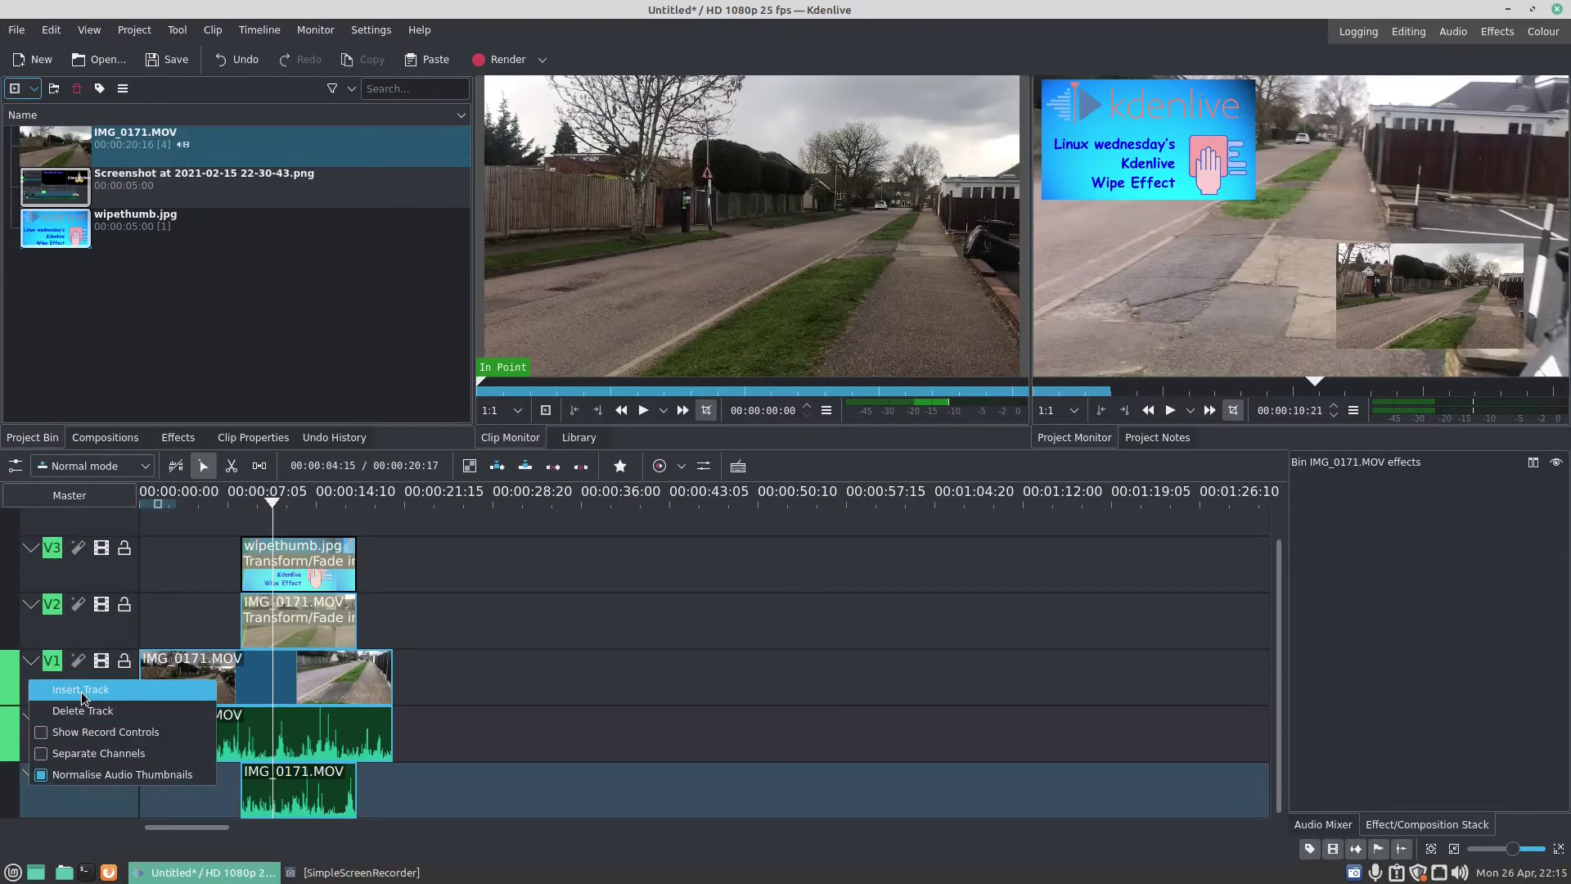
{"action": "left_click", "coordinate": [111, 689]}
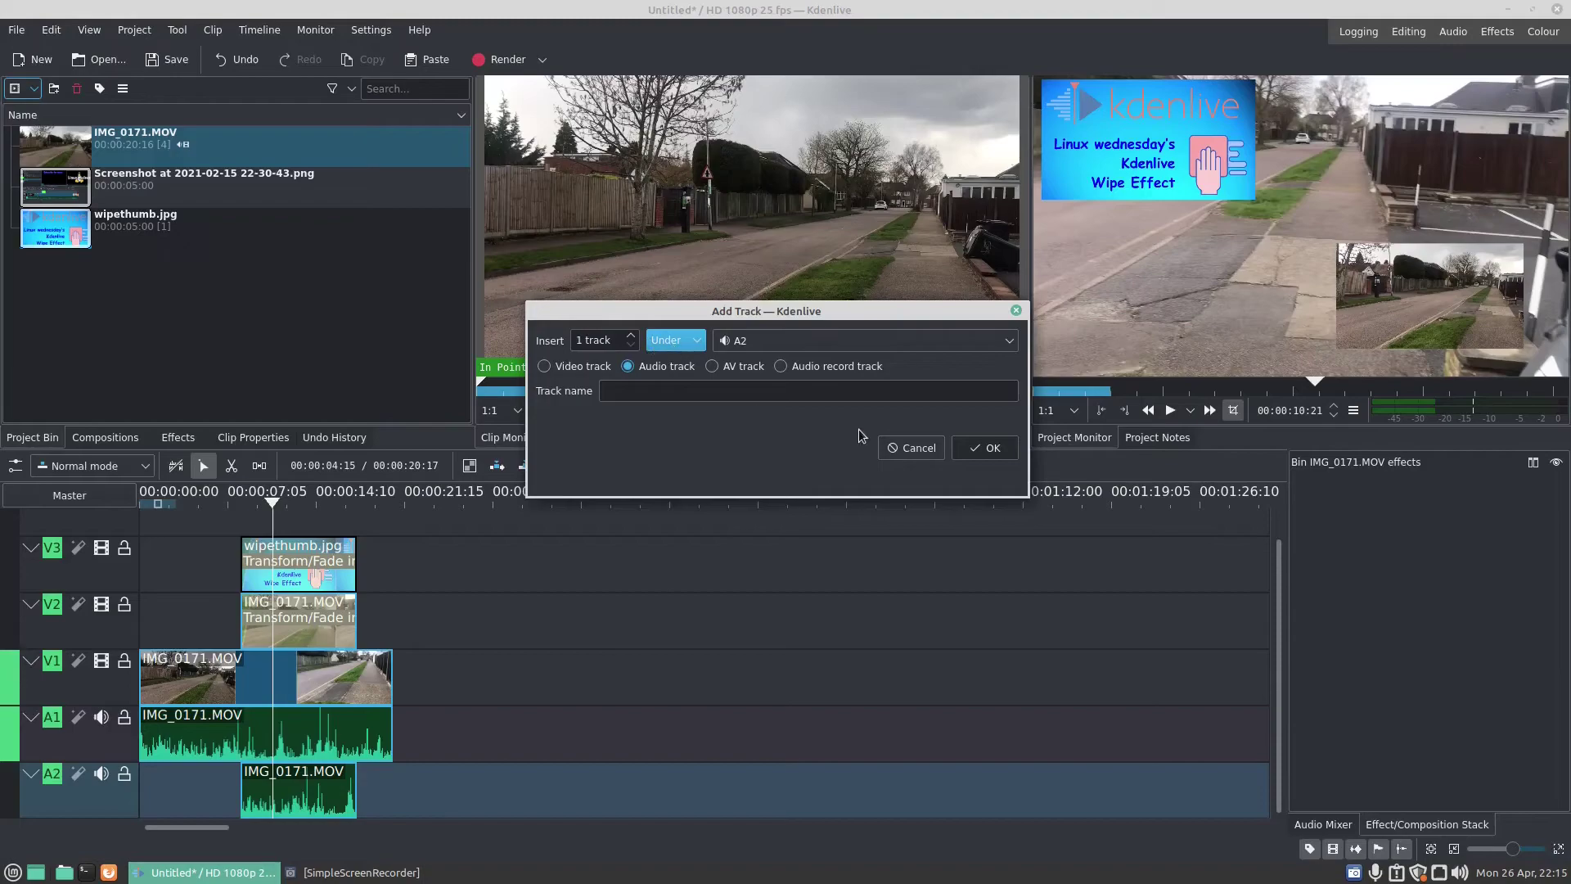
{"action": "left_click", "coordinate": [987, 449]}
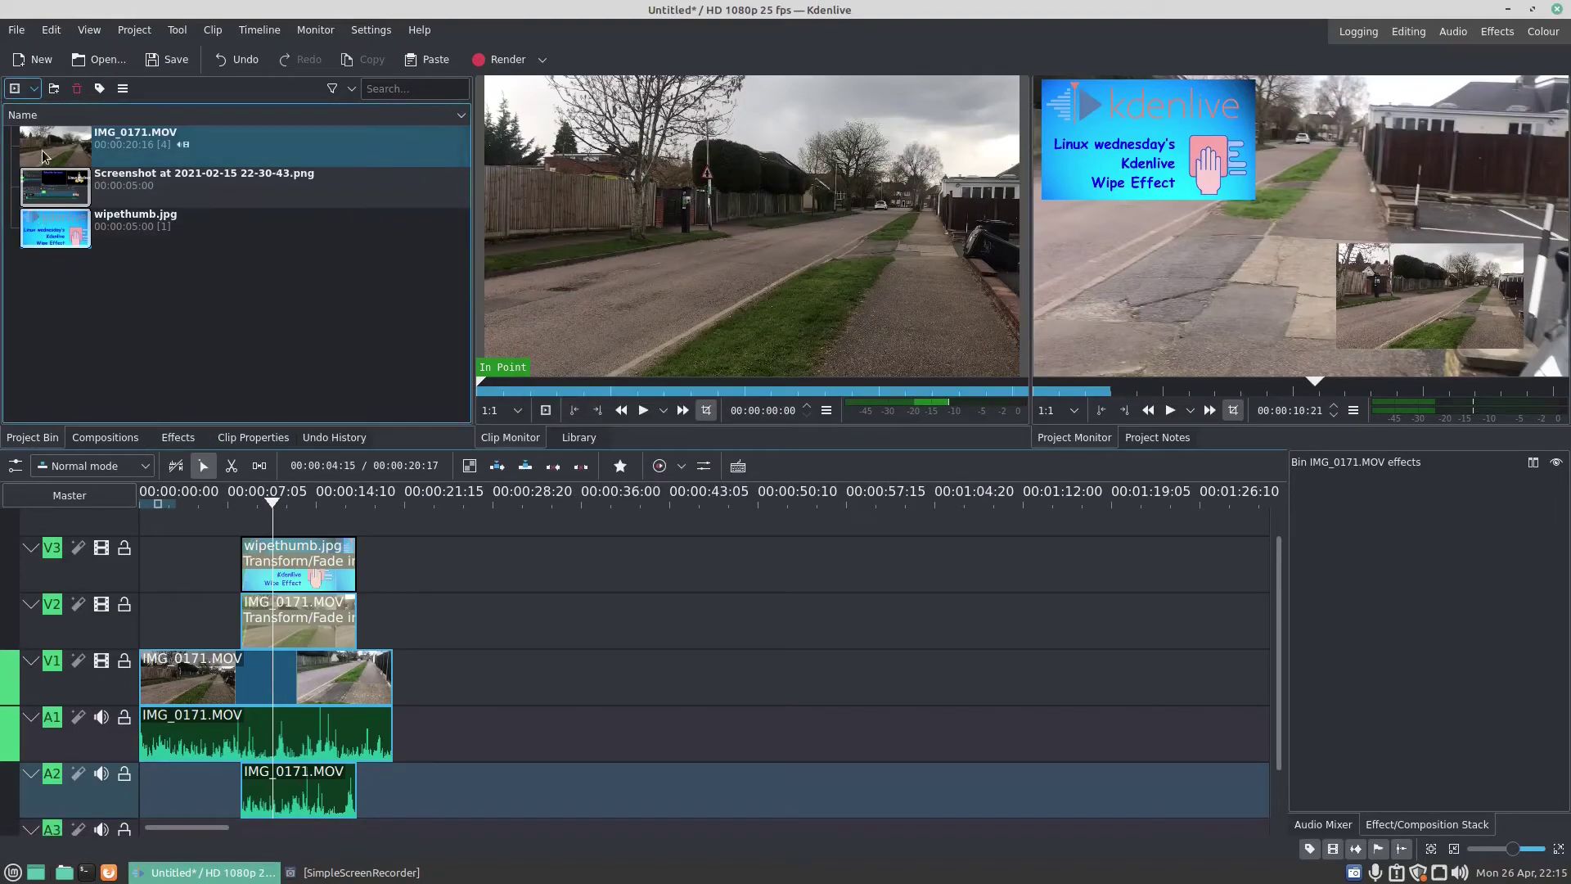
Try again to drag IMG_0171.MOV from the Project Bin onto the V4 track
{"action": "mouse_move", "coordinate": [42, 155]}
{"action": "left_mouse_down"}
{"action": "mouse_move", "coordinate": [147, 282]}
{"action": "mouse_move", "coordinate": [51, 141]}
{"action": "left_mouse_up"}
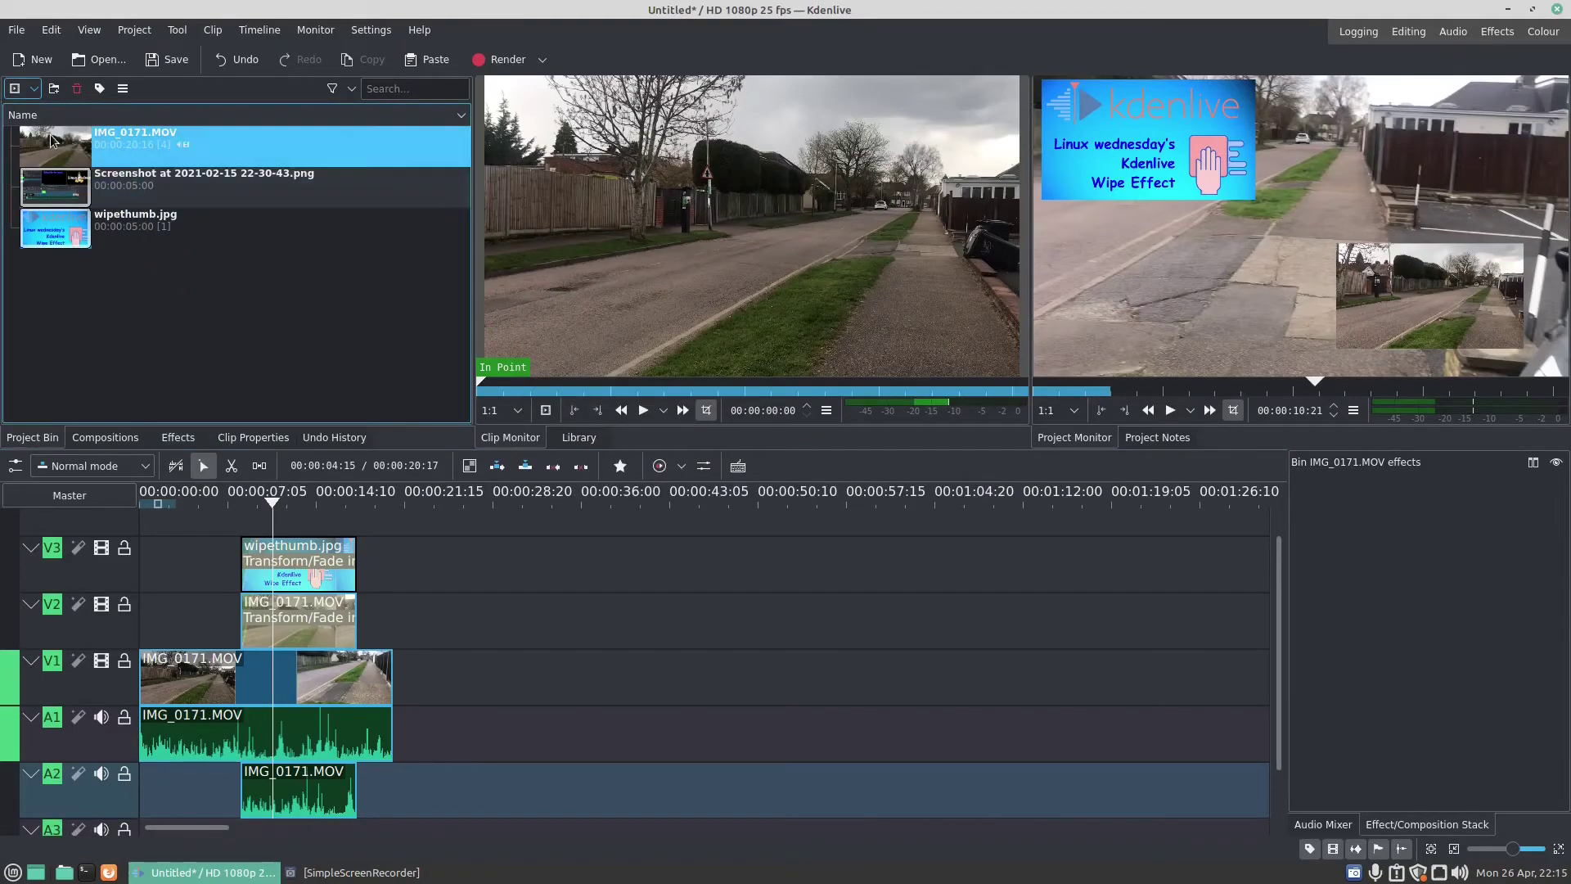
{"action": "scroll", "coordinate": [1265, 564], "scroll_direction": "up", "scroll_amount": 1}
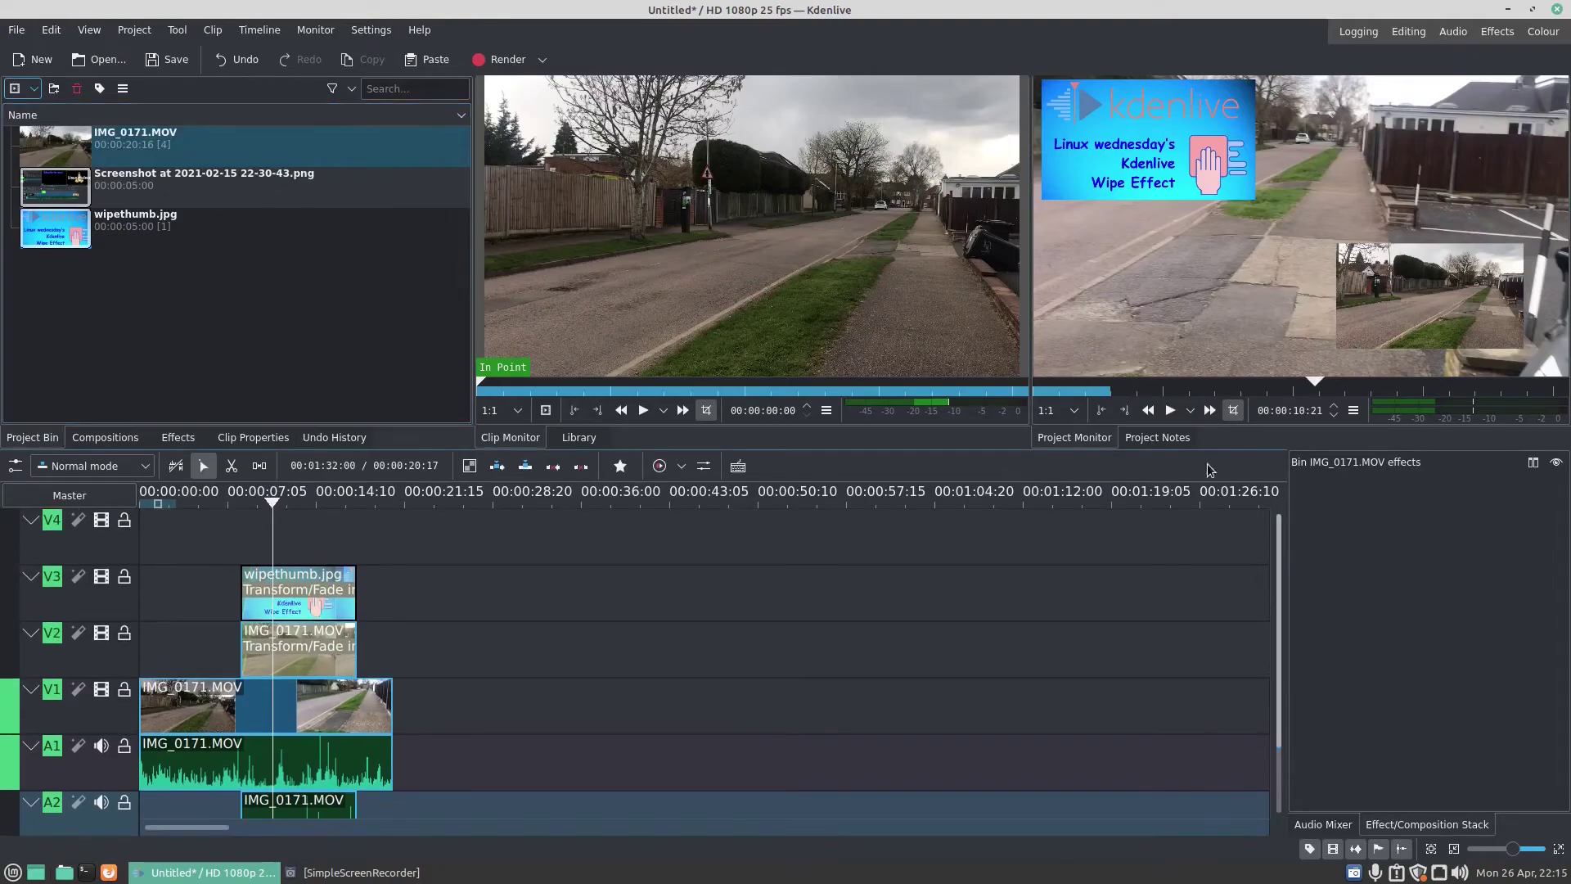
{"action": "left_click_drag", "start_coordinate": [27, 139], "coordinate": [307, 546]}
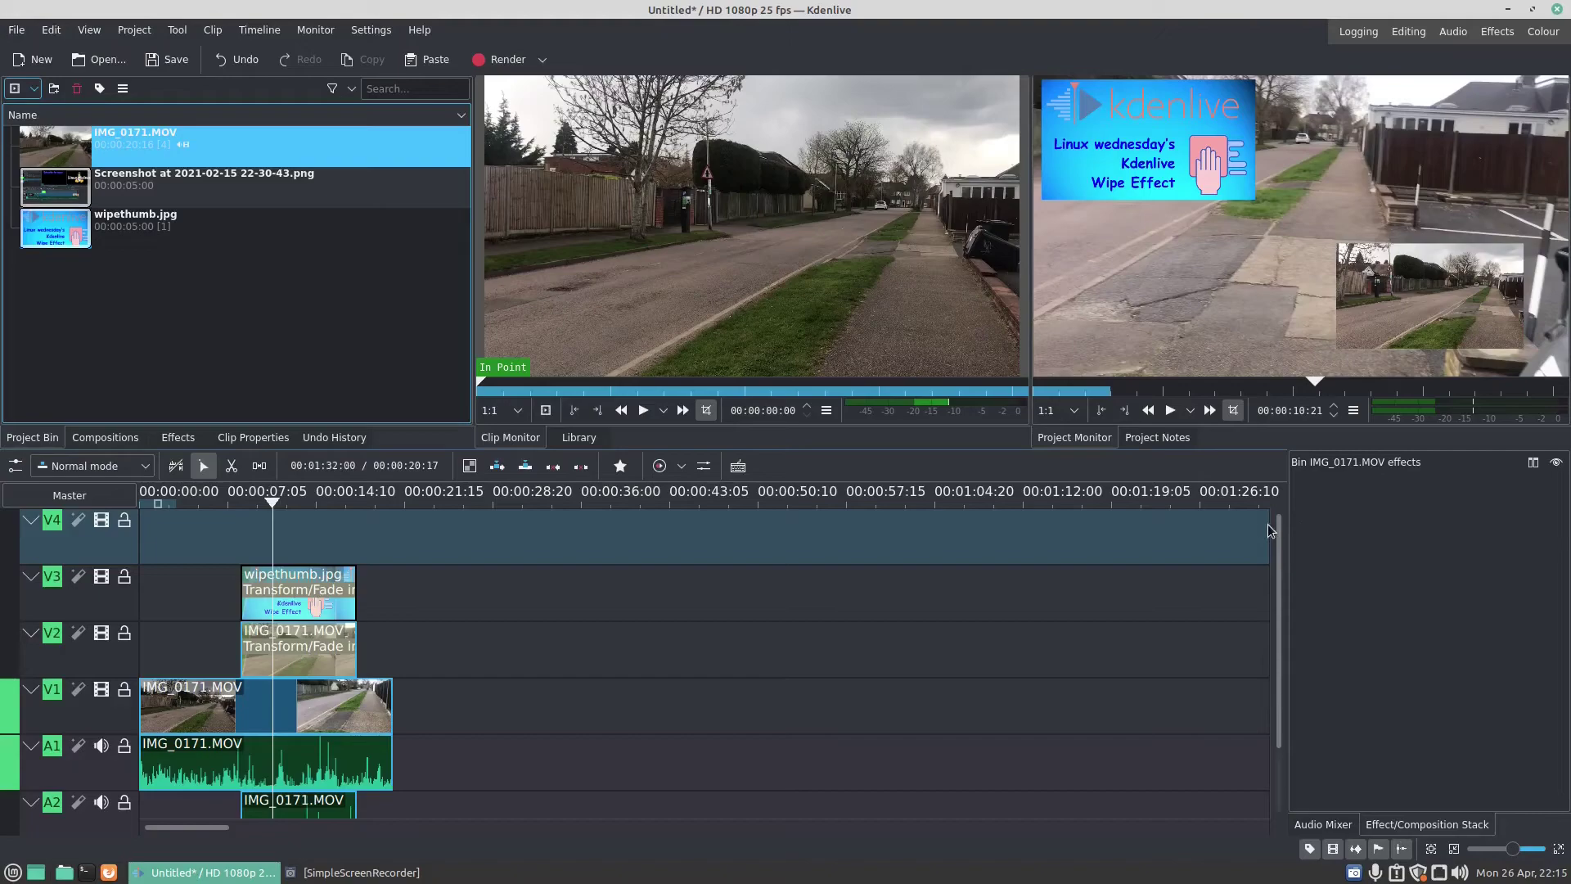
{"action": "left_click_drag", "start_coordinate": [1268, 530], "coordinate": [1230, 753]}
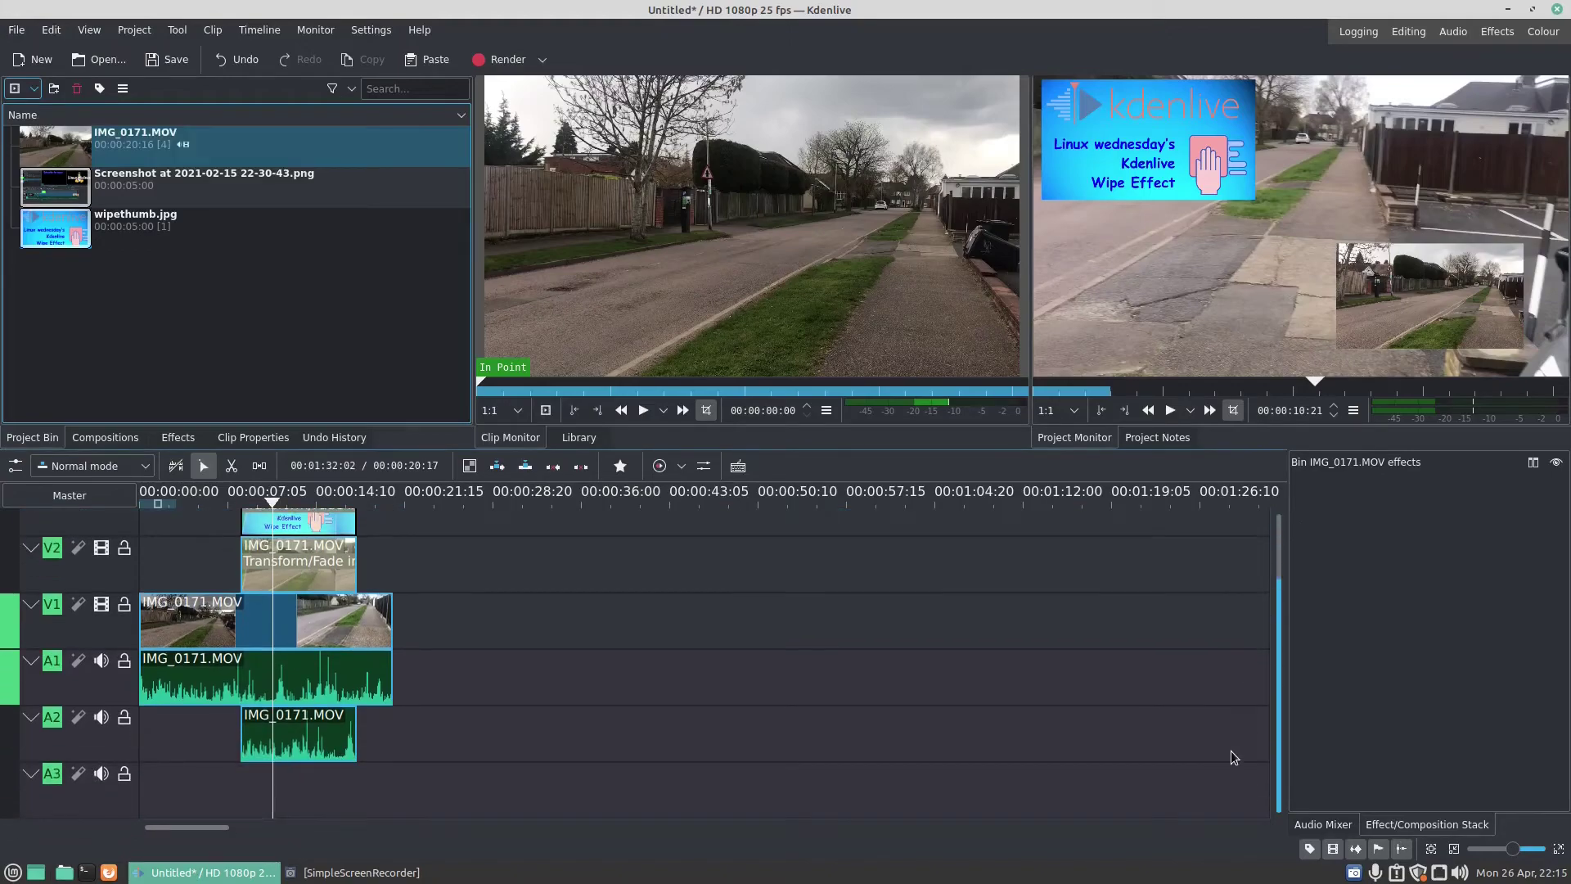
Insert one audio track, A4, under A3 from A3's track menu
{"action": "right_click", "coordinate": [27, 791]}
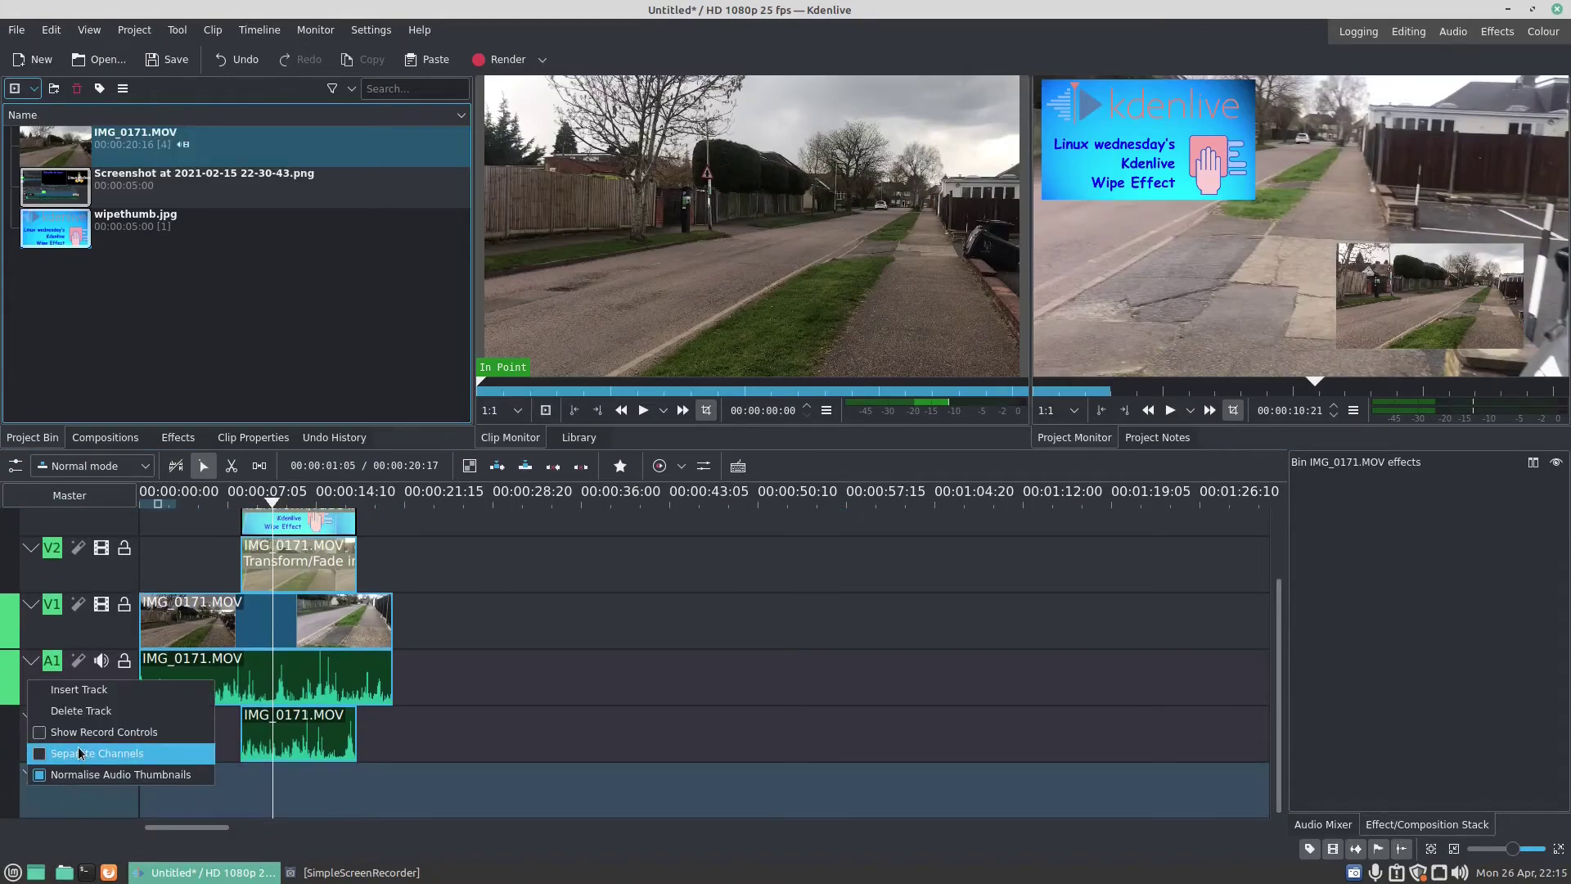
{"action": "left_click", "coordinate": [85, 692]}
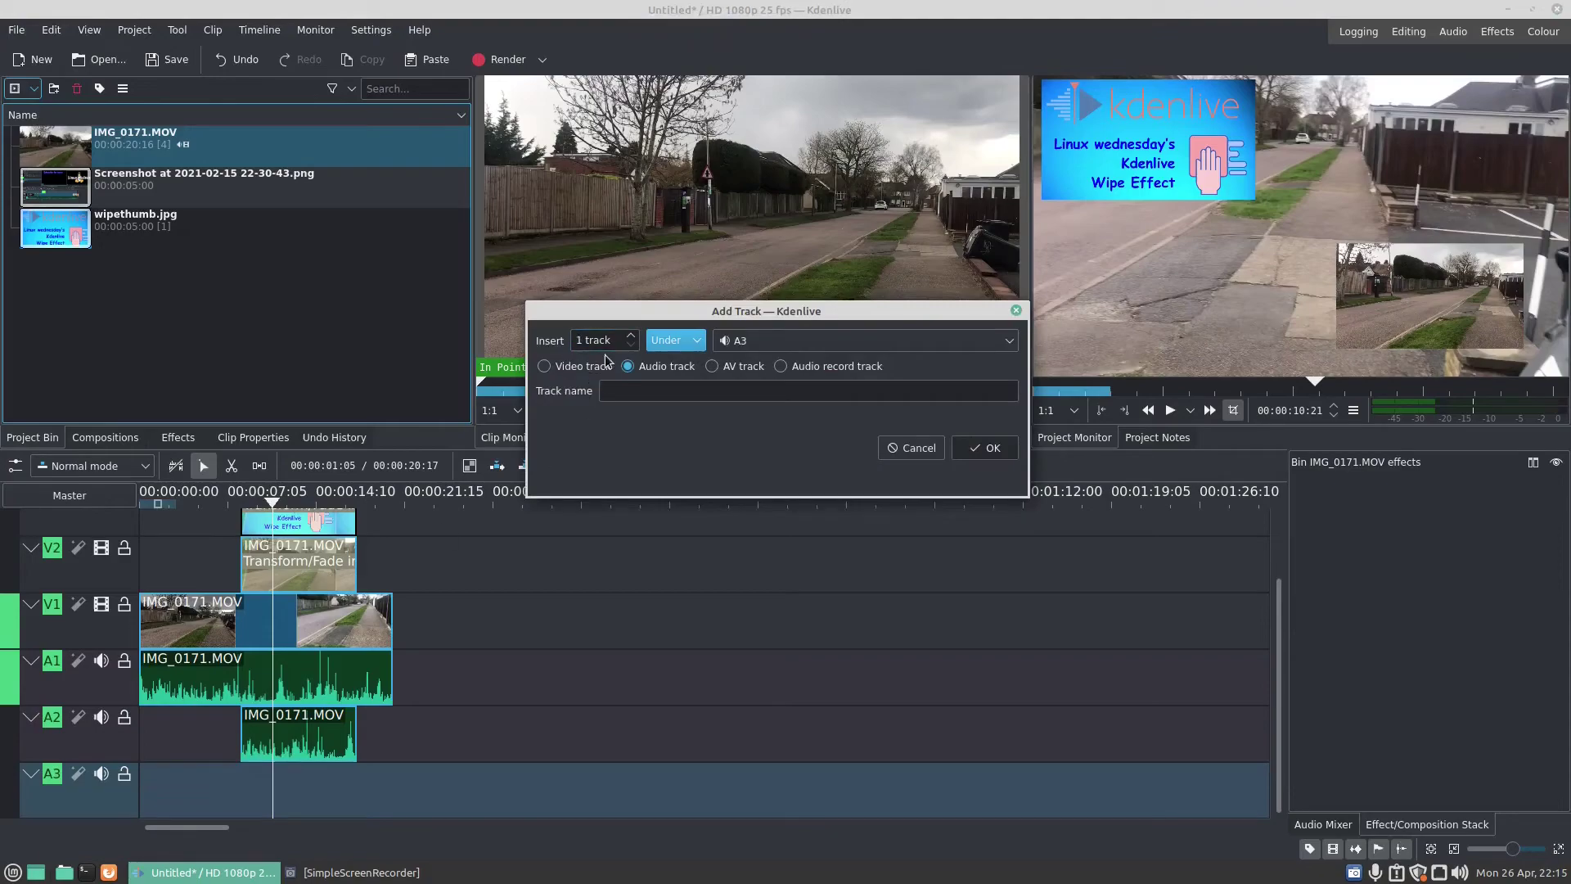
{"action": "left_click", "coordinate": [977, 451]}
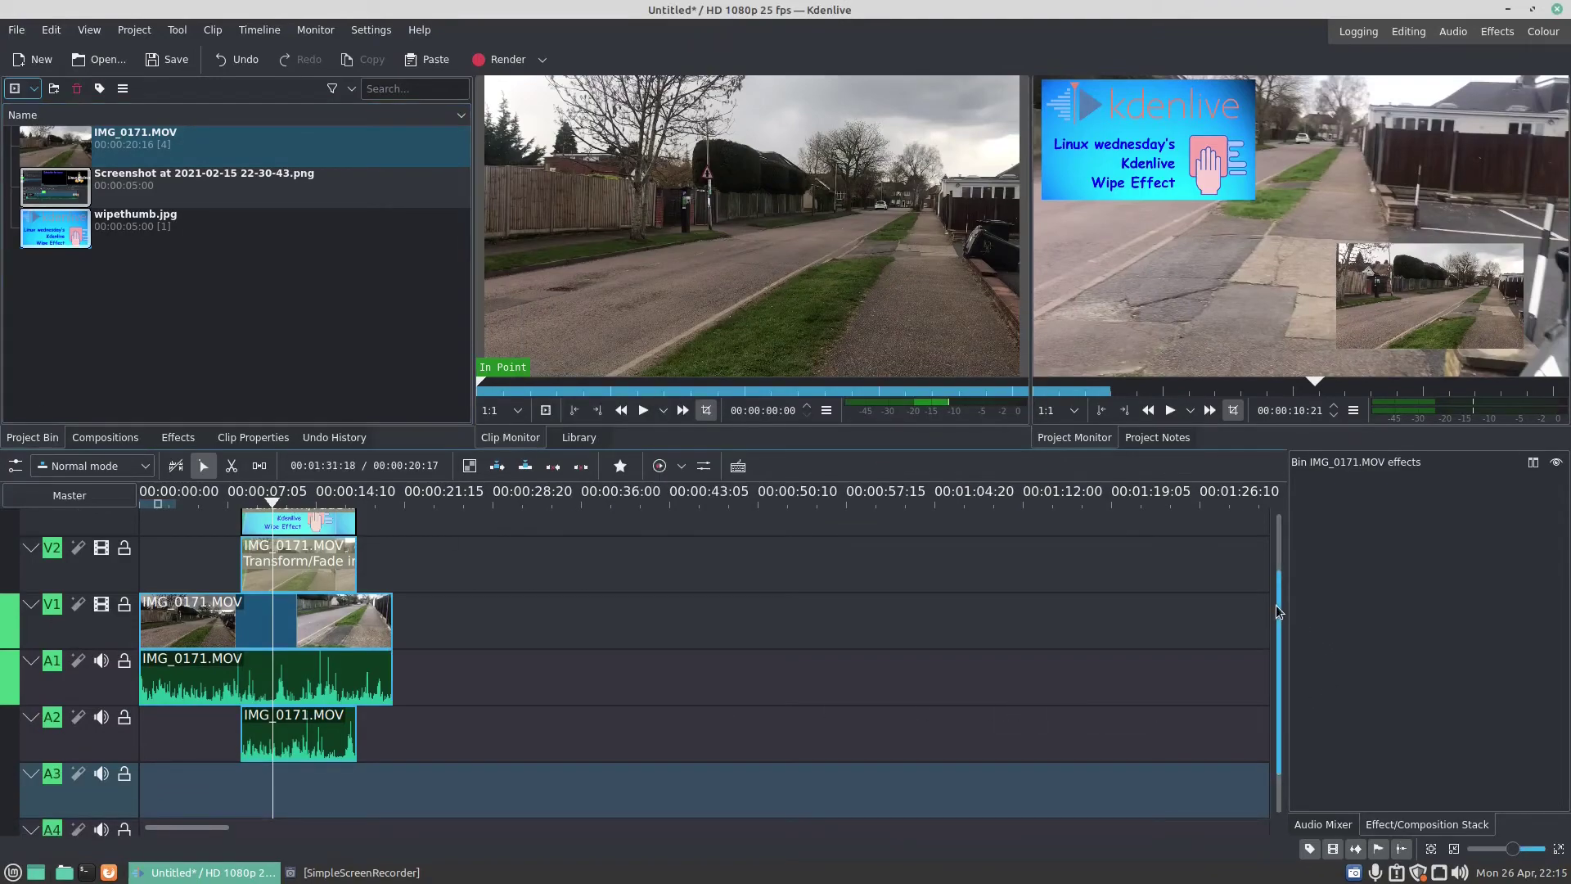
Place IMG_0171.MOV on V4 at about 00:00:07 and trim its end to match the title clip
{"action": "scroll", "coordinate": [1275, 606], "scroll_direction": "up", "scroll_amount": 2}
{"action": "left_click_drag", "start_coordinate": [54, 148], "coordinate": [249, 524]}
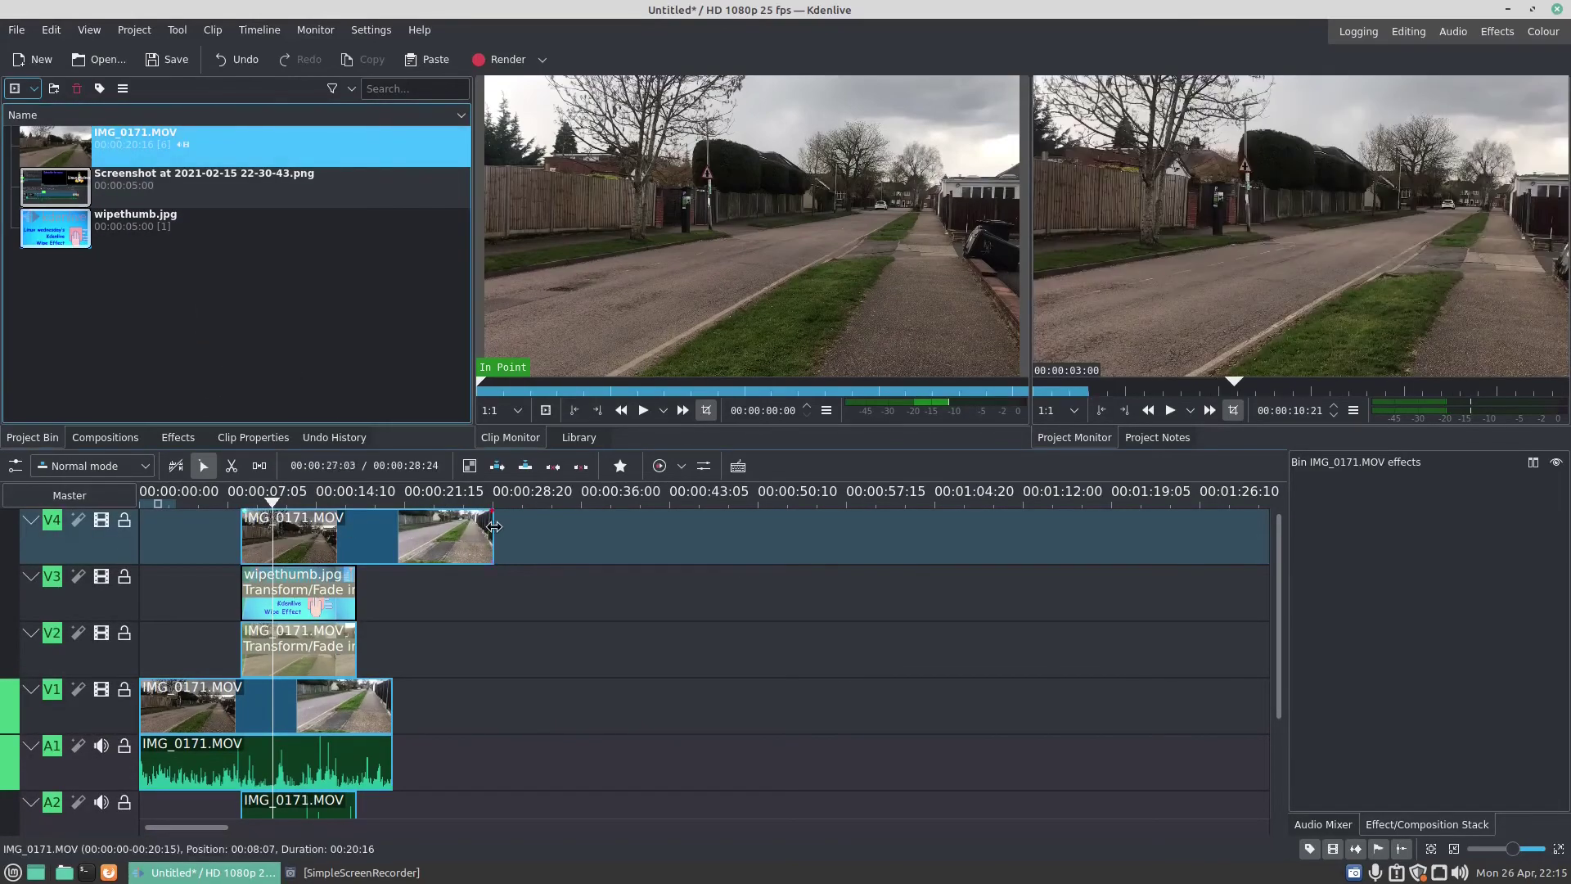
{"action": "left_click_drag", "start_coordinate": [492, 536], "coordinate": [361, 561]}
{"action": "scroll", "coordinate": [1100, 655], "scroll_direction": "down", "scroll_amount": 3}
{"action": "scroll", "coordinate": [1080, 646], "scroll_direction": "up", "scroll_amount": 3}
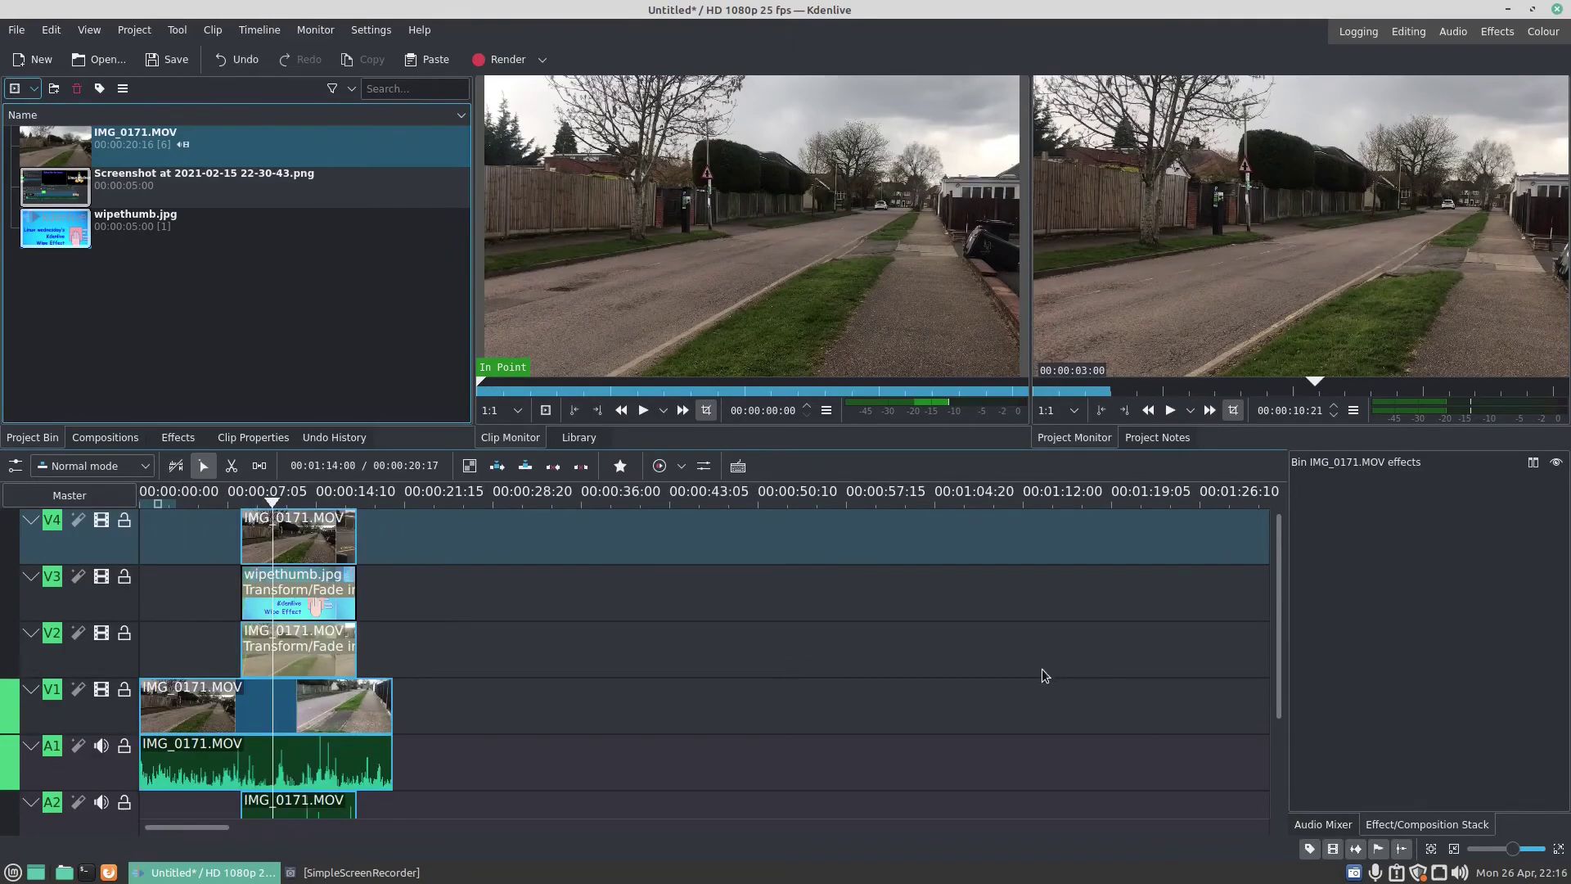
{"action": "left_click_drag", "start_coordinate": [1278, 531], "coordinate": [1261, 635]}
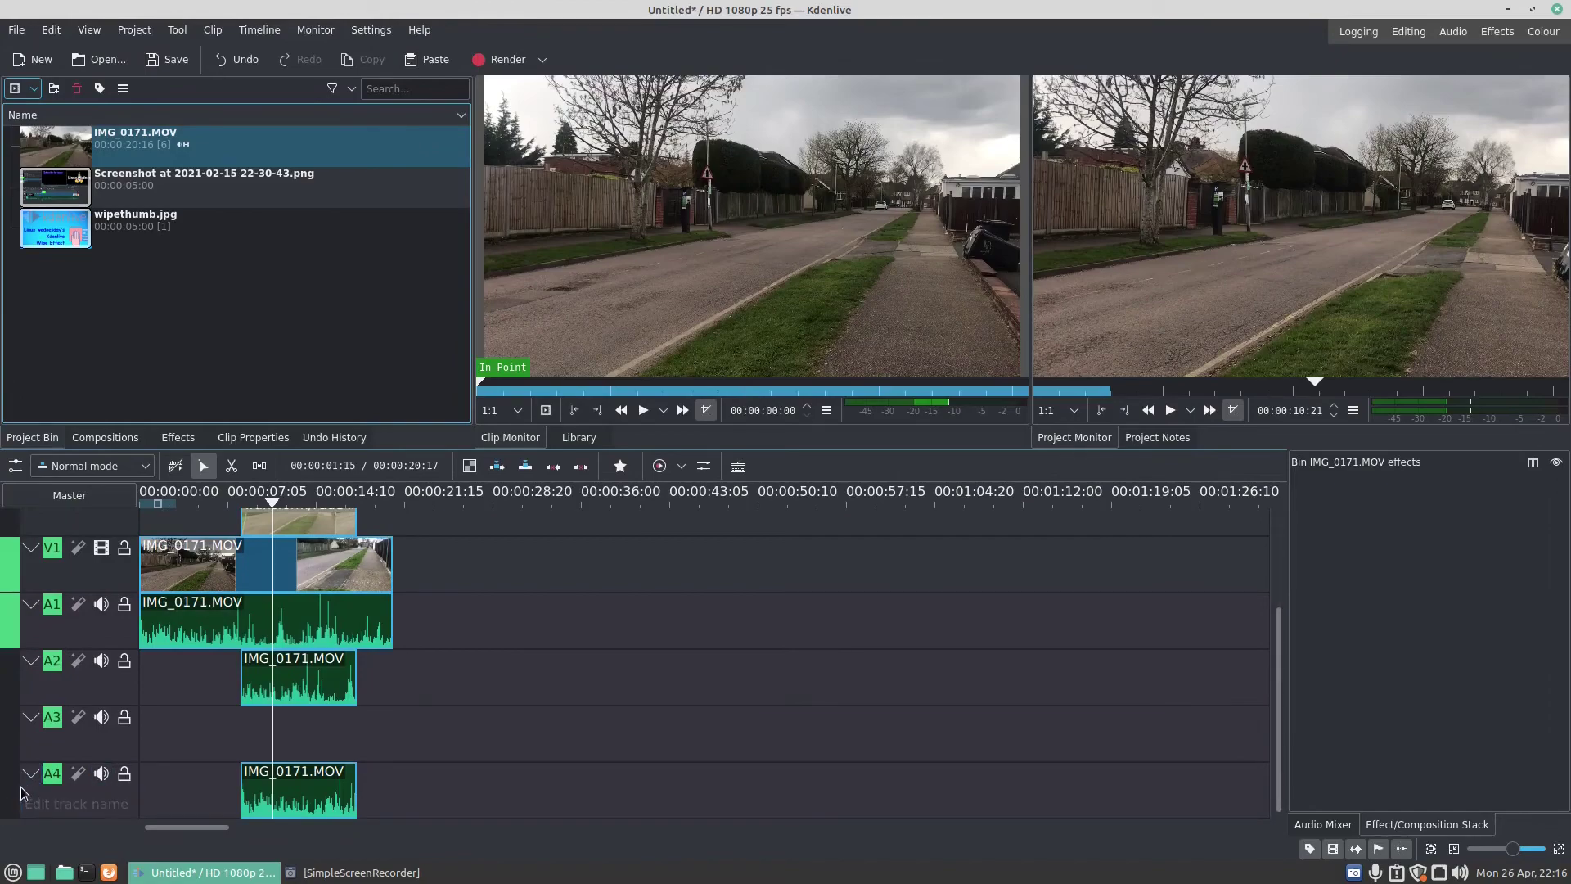
{"action": "right_click", "coordinate": [27, 624]}
{"action": "left_click", "coordinate": [56, 634]}
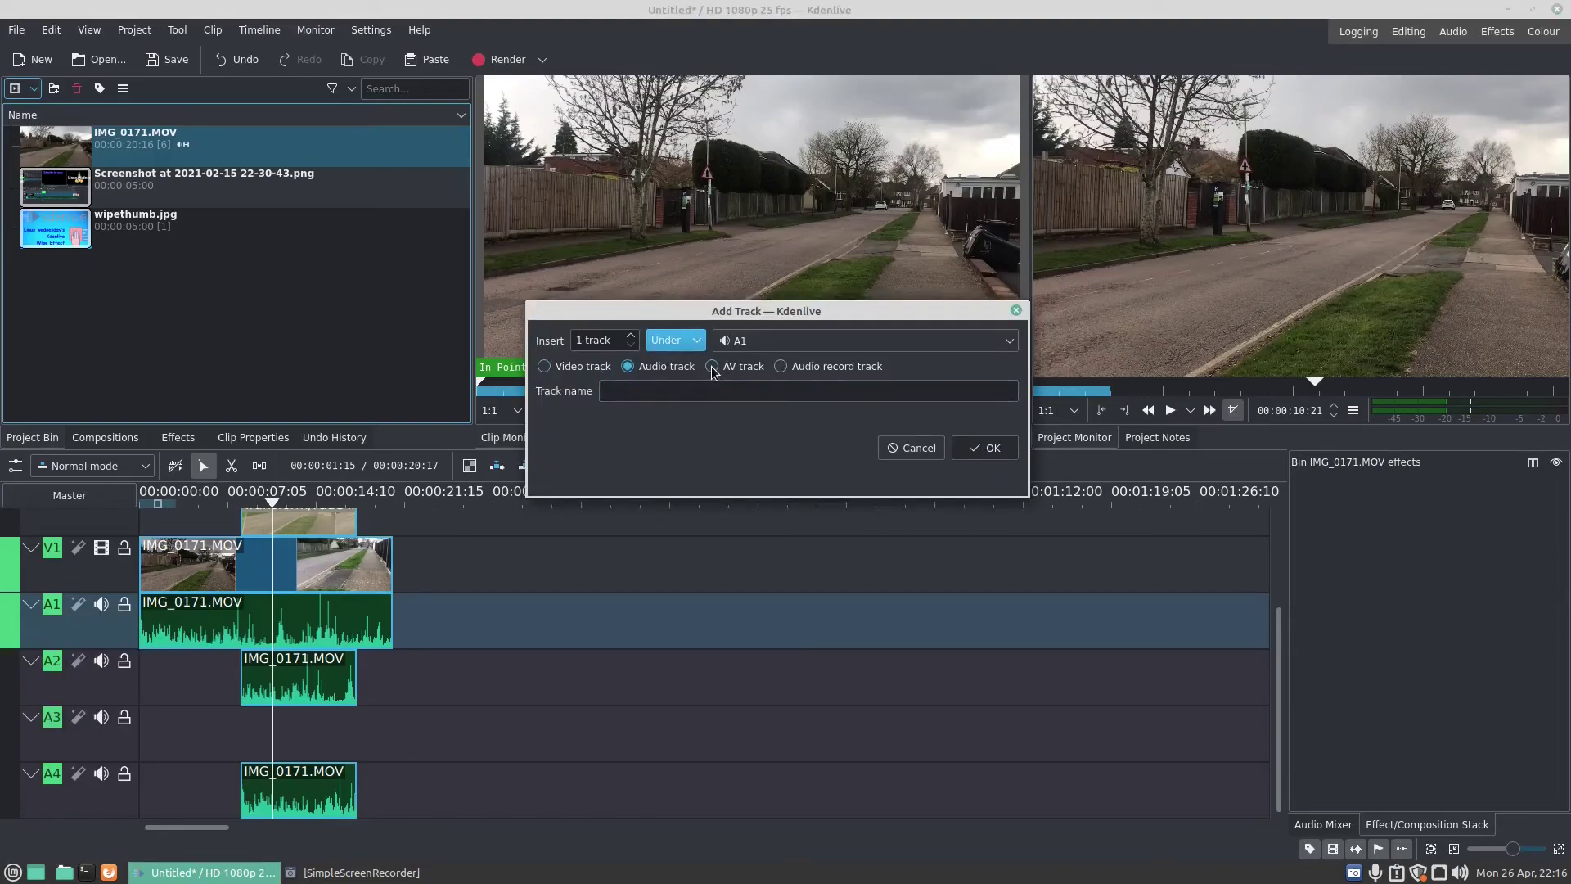
{"action": "left_click", "coordinate": [892, 448]}
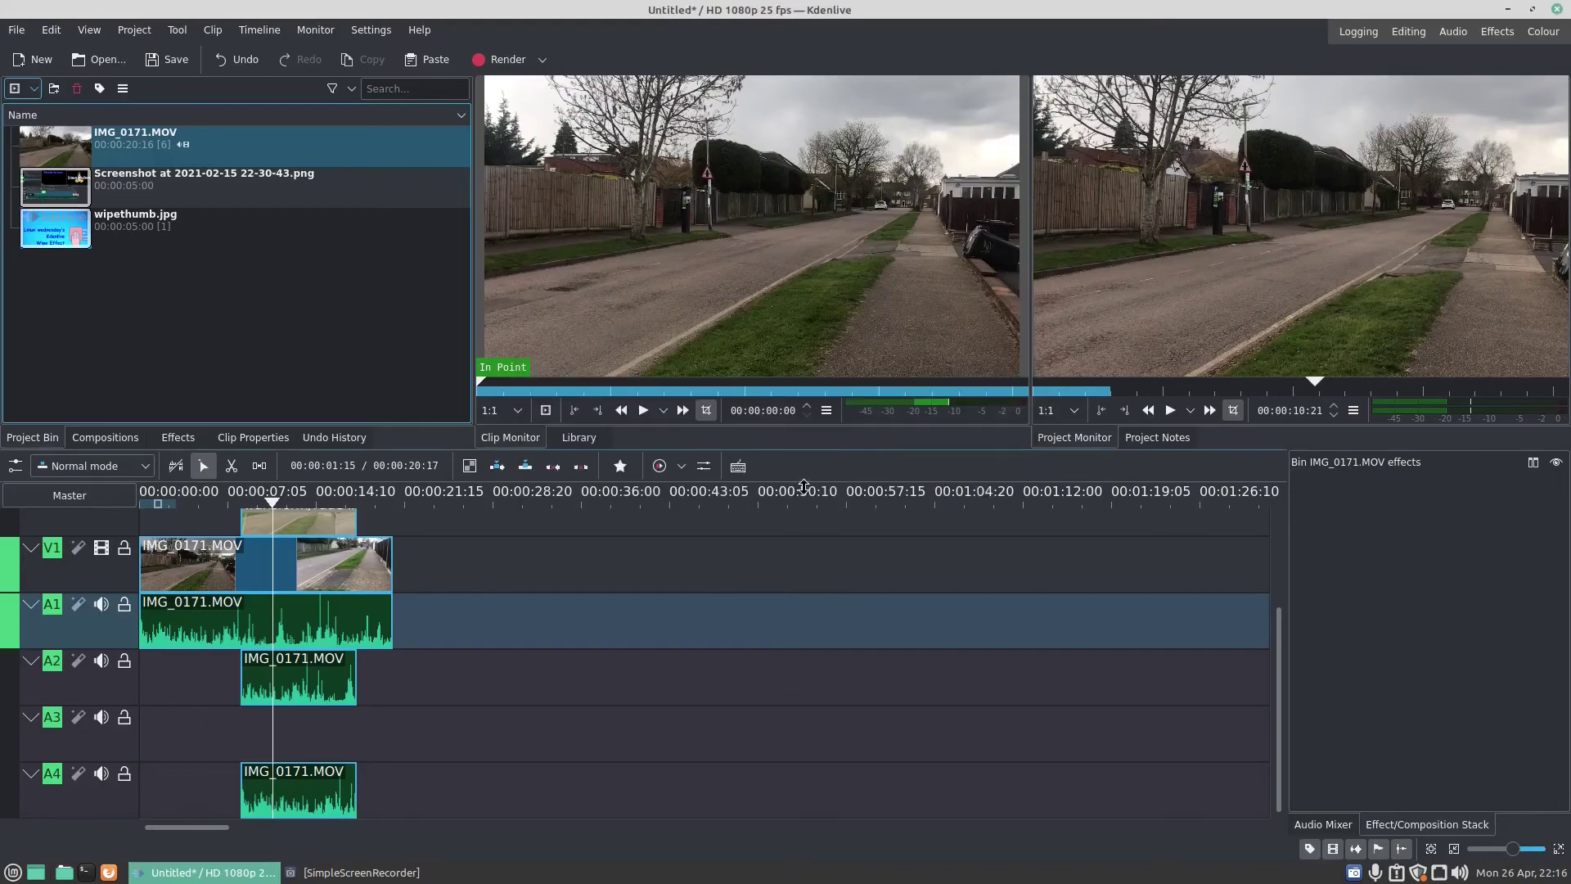